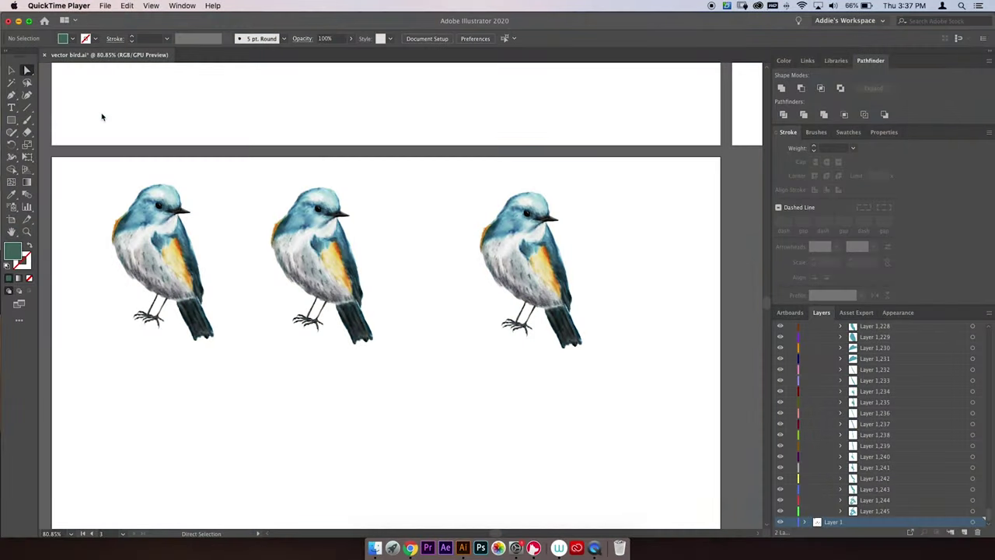
Move the middle bird image slightly toward the third bird to space the row more evenly.
click(155, 229)
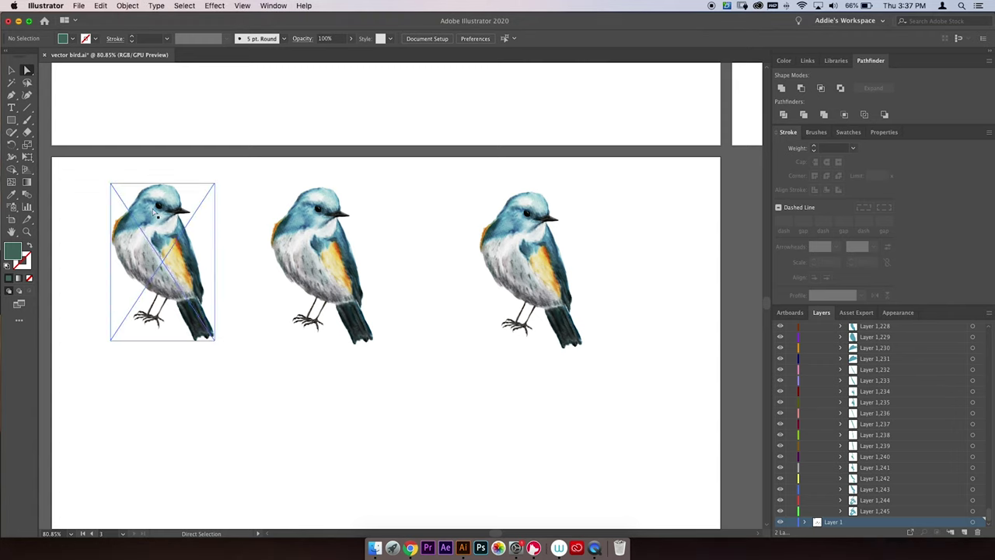
drag(297, 241, 317, 241)
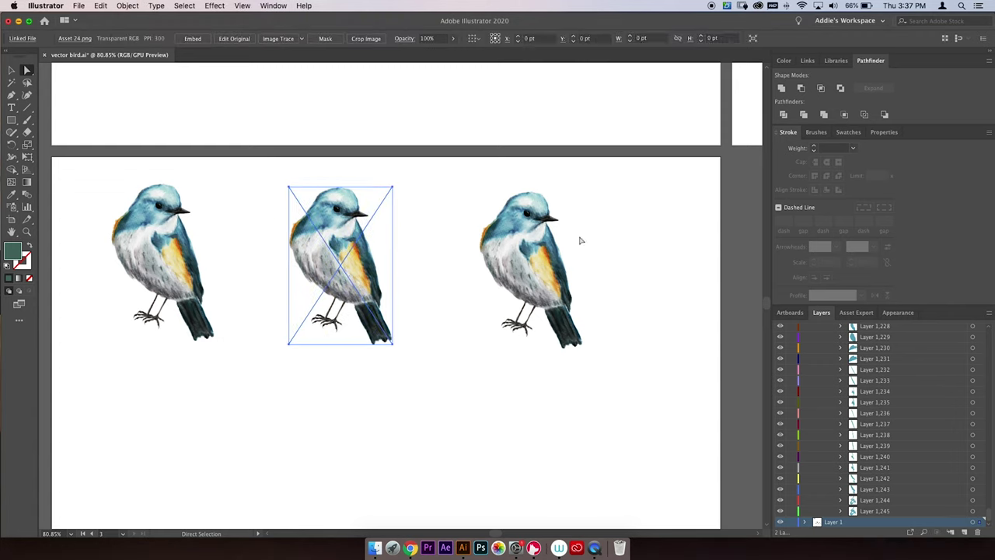
click(544, 249)
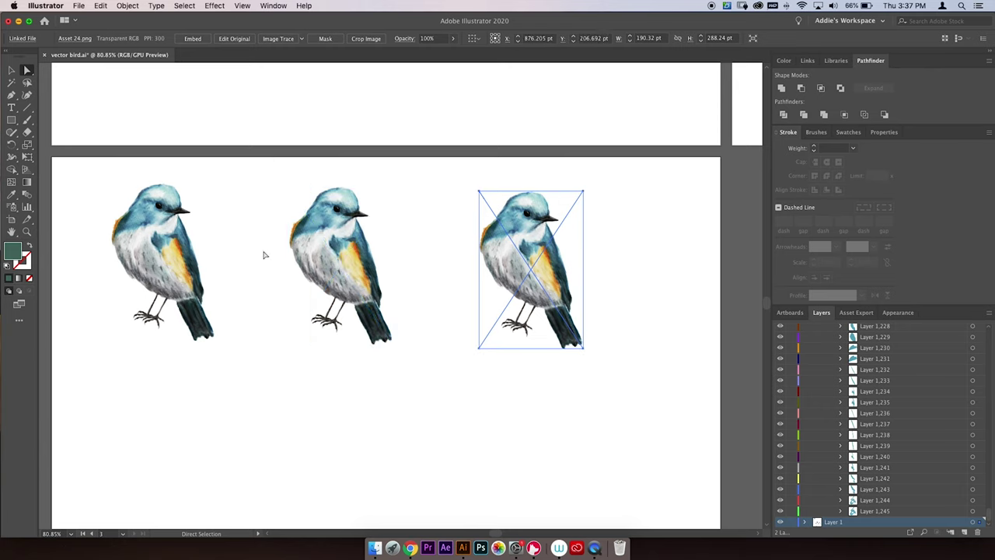
Image-trace the first bird in the row using the High Fidelity Photo preset, with the advanced tracing options shown.
click(201, 243)
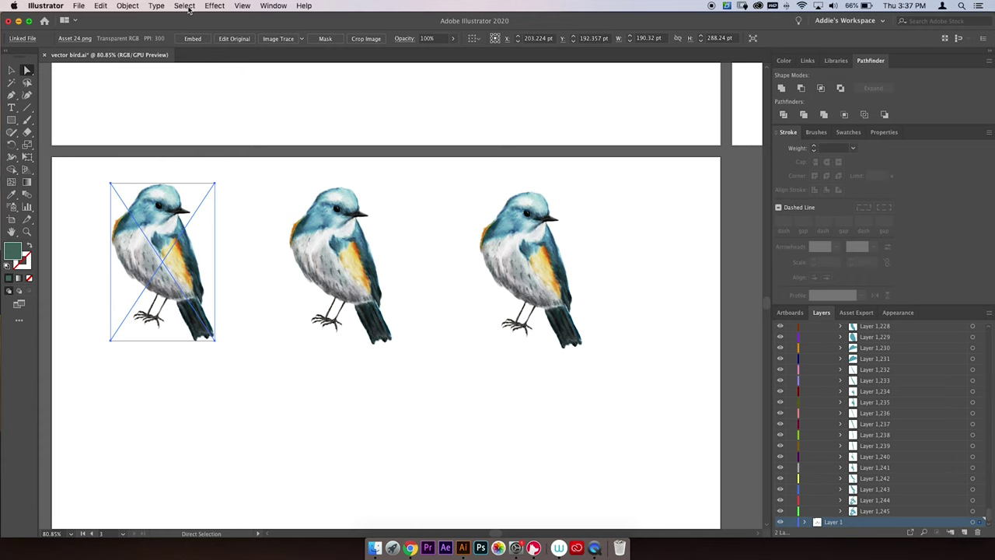
click(272, 7)
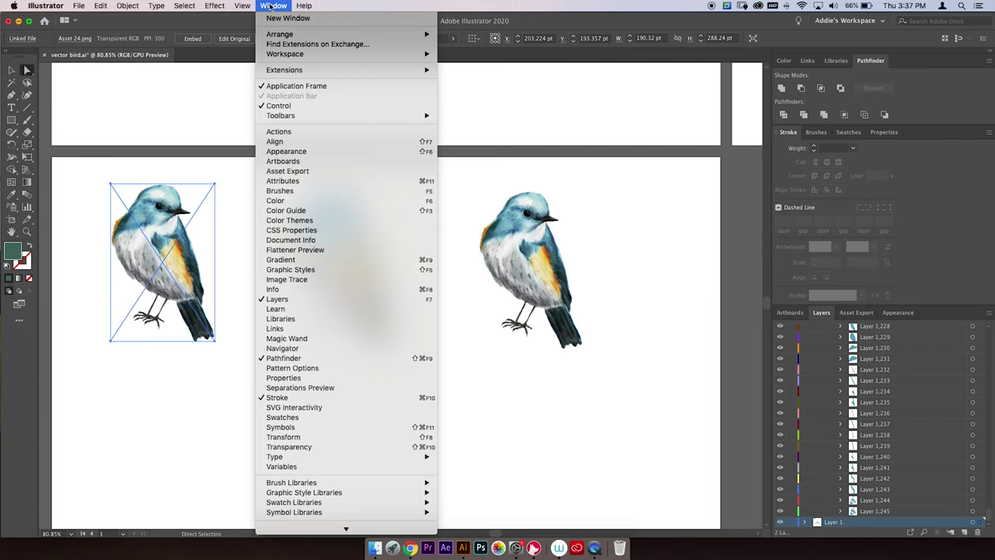
click(364, 279)
mouse_move(762, 204)
mouse_down()
mouse_move(735, 209)
mouse_move(485, 152)
mouse_move(546, 130)
mouse_up()
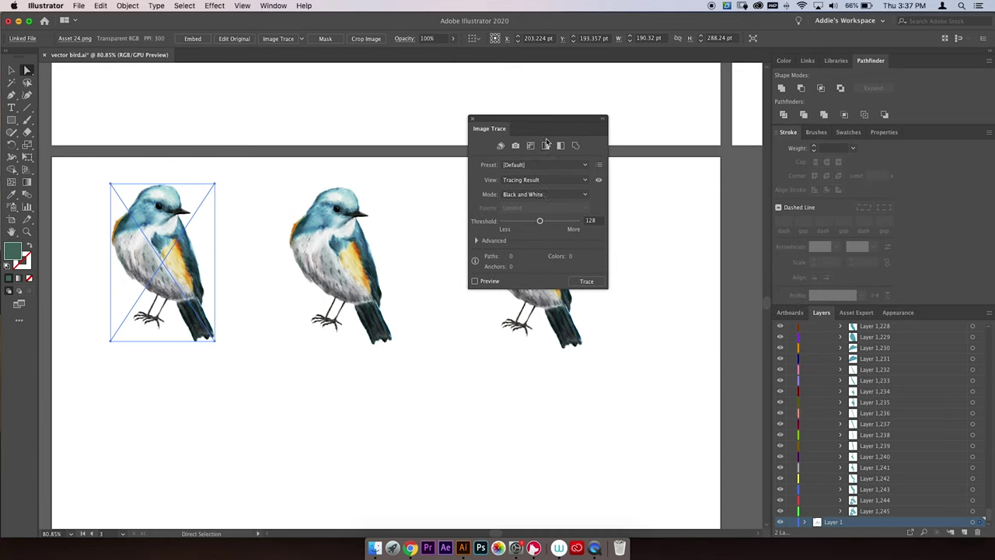
click(477, 240)
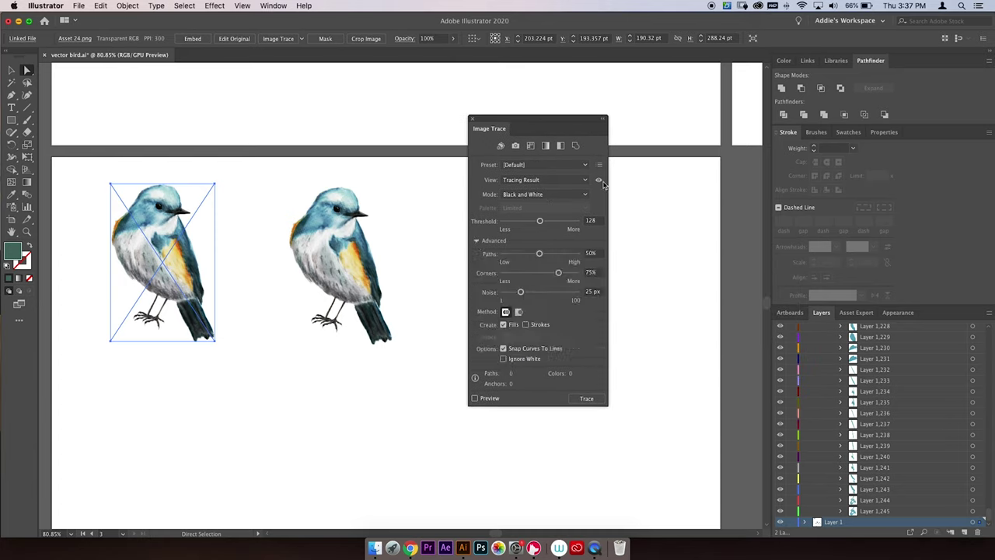
click(563, 166)
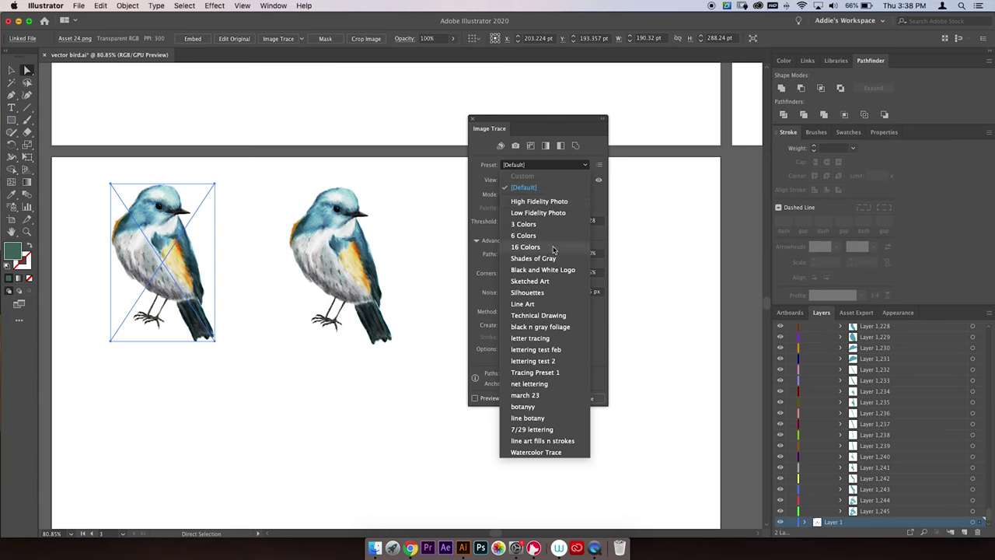
click(540, 201)
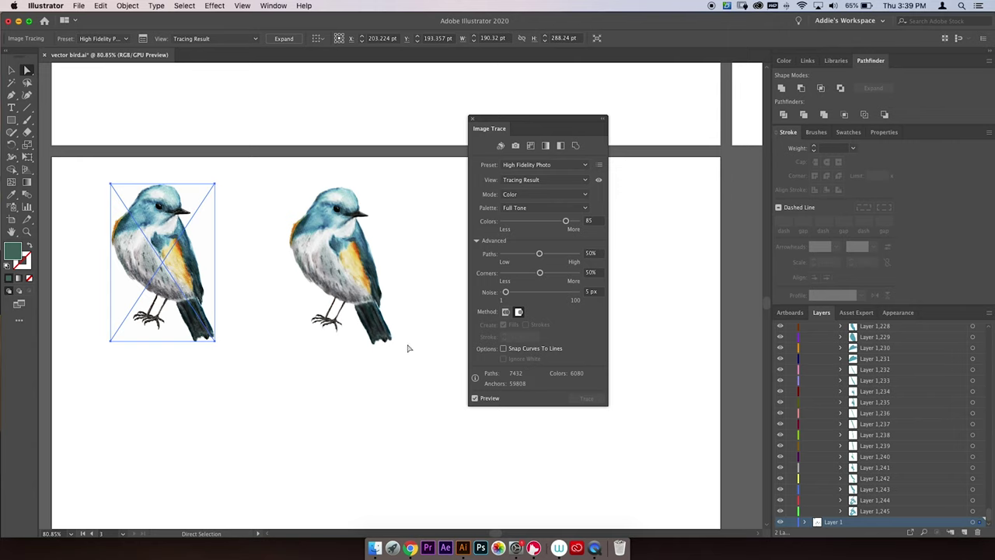
Examine the traced bird's feather, beak and color detail up close and compare it with the untraced birds.
scroll(144, 229, up, 10)
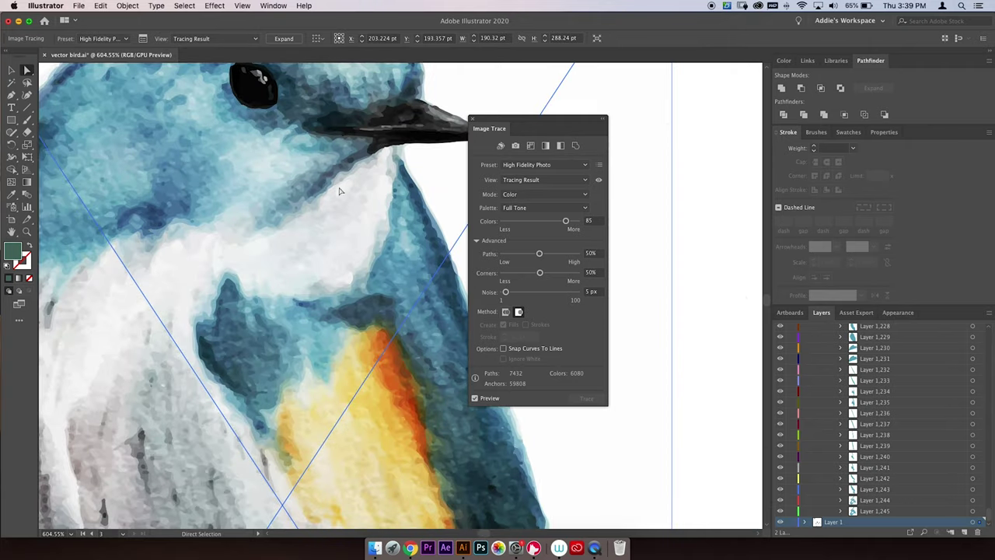
scroll(154, 186, up, 5)
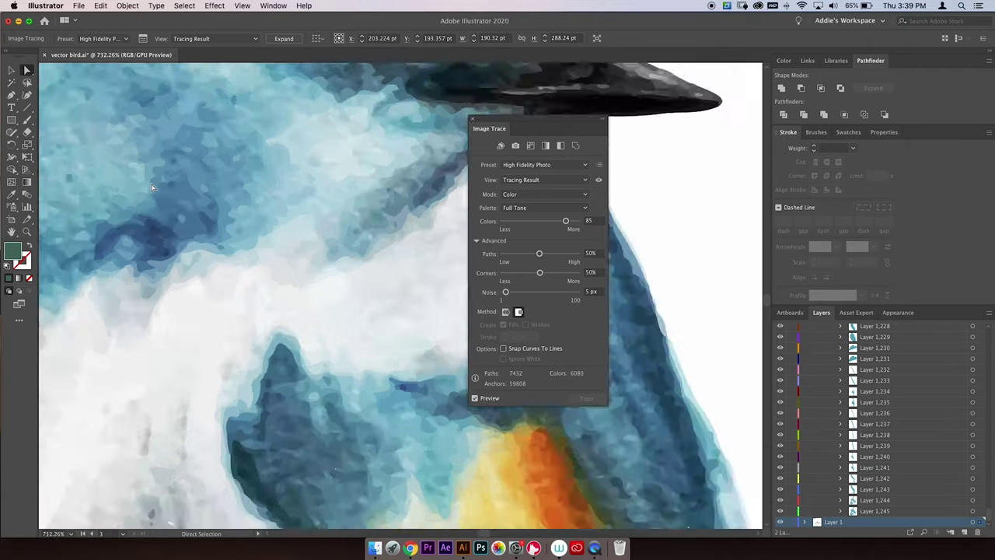
scroll(154, 185, down, 8)
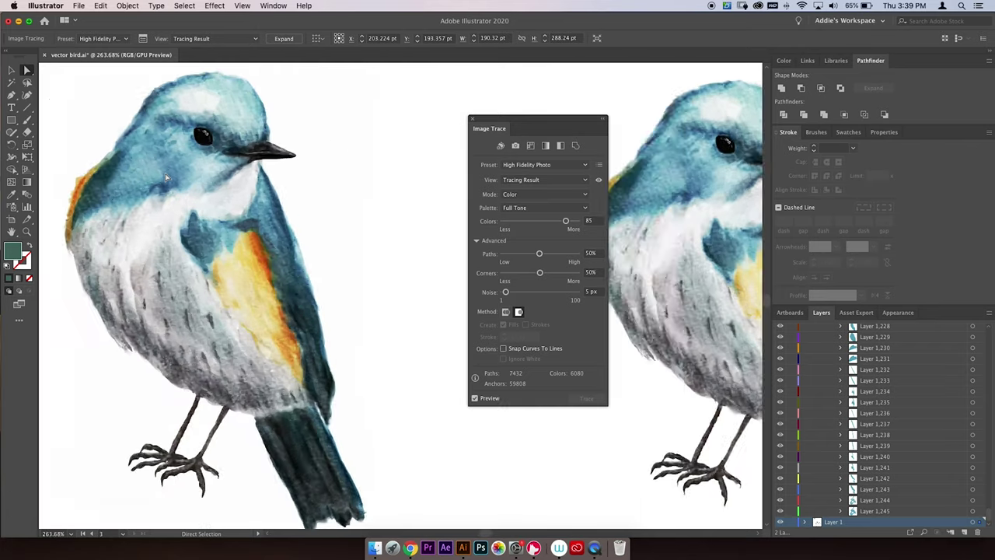
drag(166, 178, 249, 178)
scroll(264, 178, down, 4)
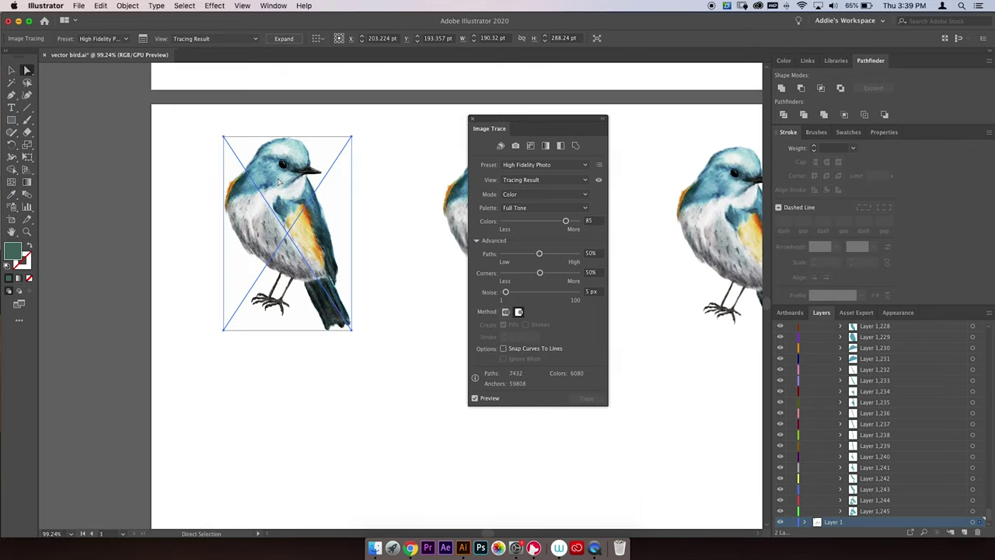
scroll(277, 180, up, 3)
scroll(278, 182, down, 3)
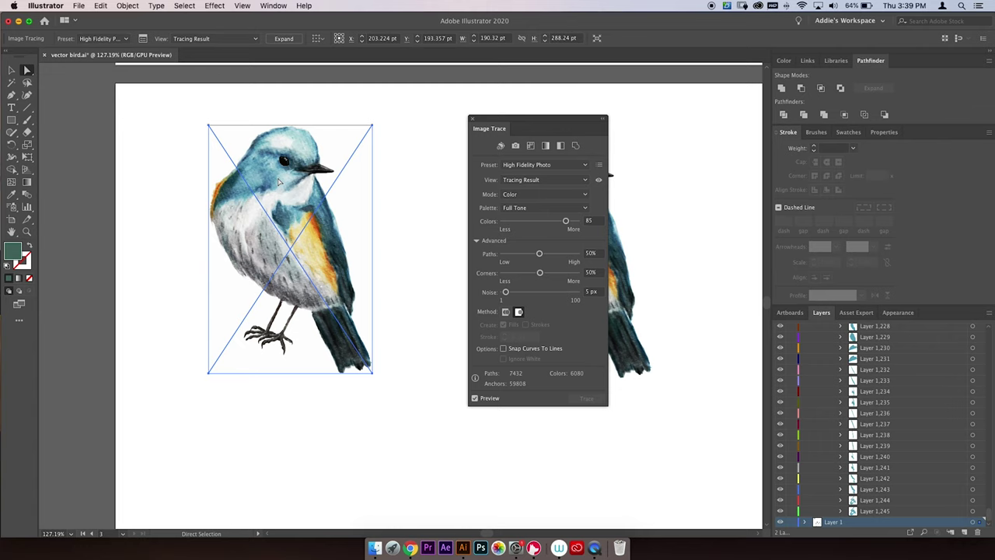
scroll(278, 181, down, 3)
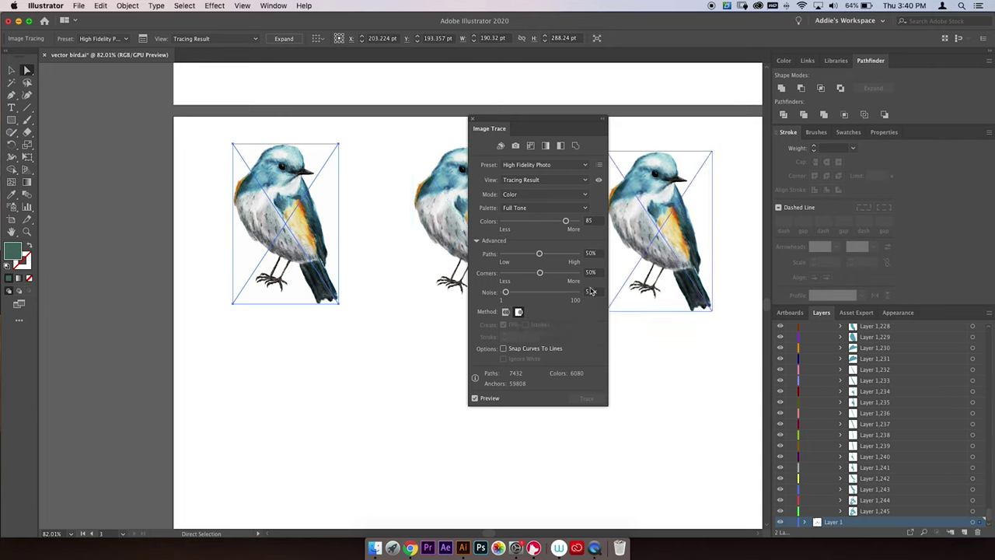
shift+click(466, 302)
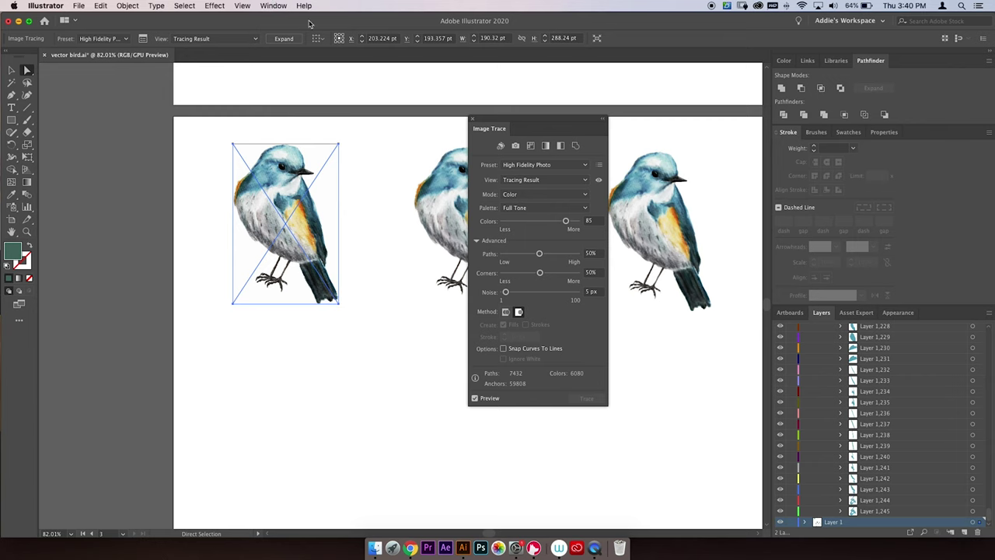
Expand the bird's tracing result into editable vector paths and inspect its anchor points up close.
click(284, 39)
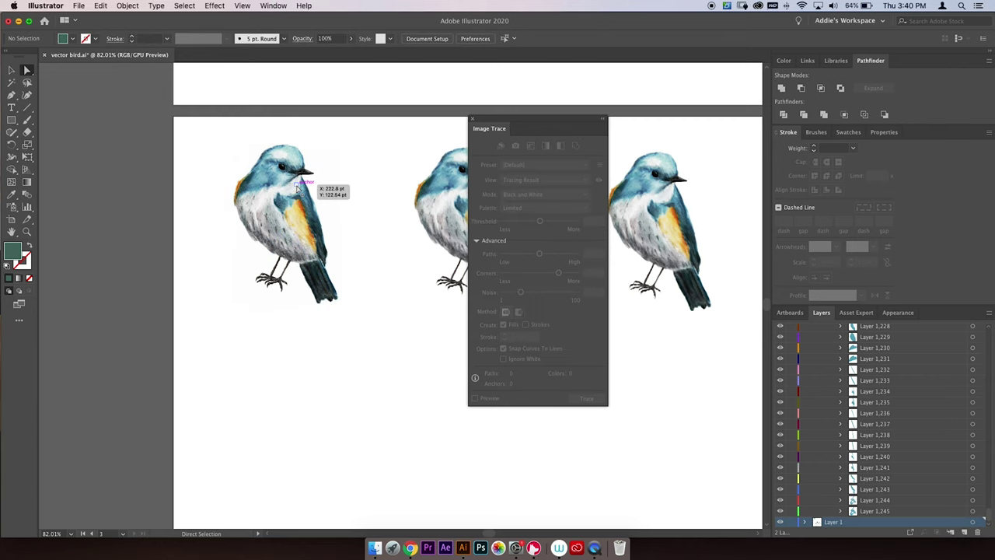
scroll(300, 188, up, 3)
click(297, 187)
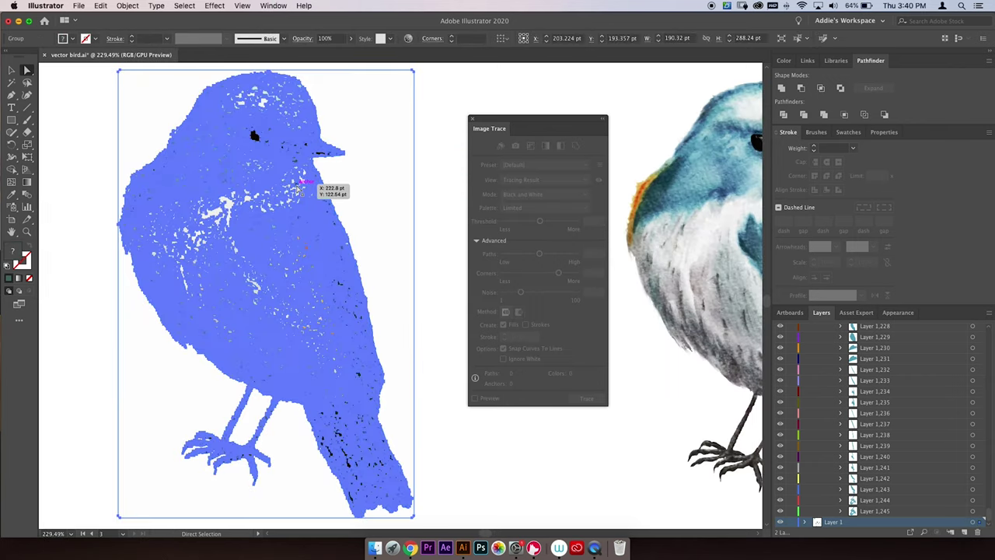
scroll(299, 187, up, 3)
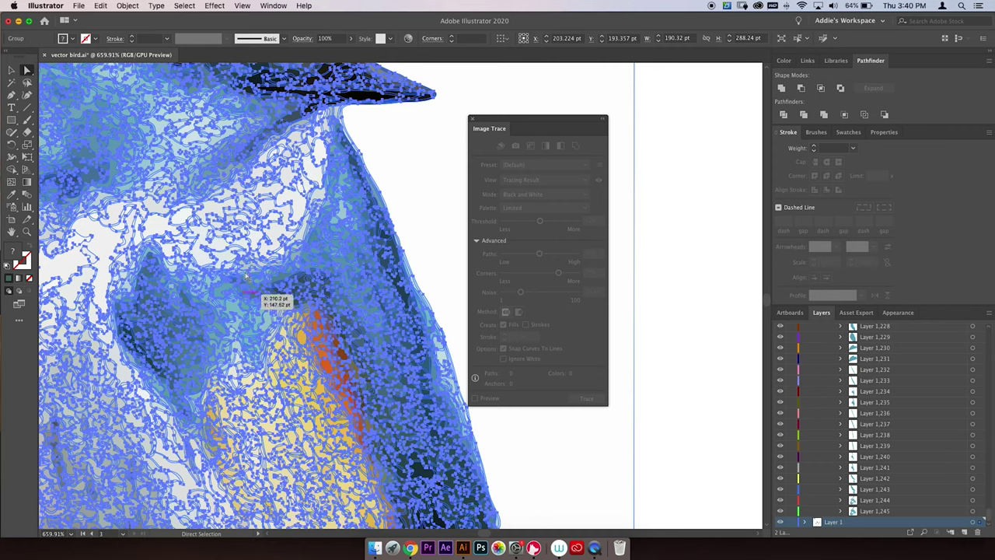
scroll(233, 248, down, 6)
Move the expanded bird off the artboard onto the gray pasteboard beside it.
click(266, 210)
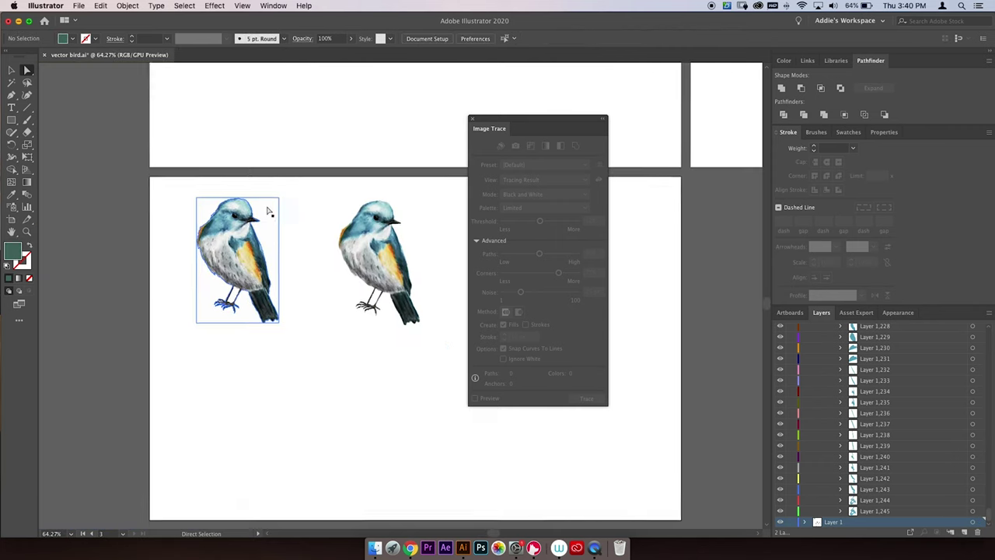
scroll(280, 217, left, 2)
drag(327, 245, 154, 231)
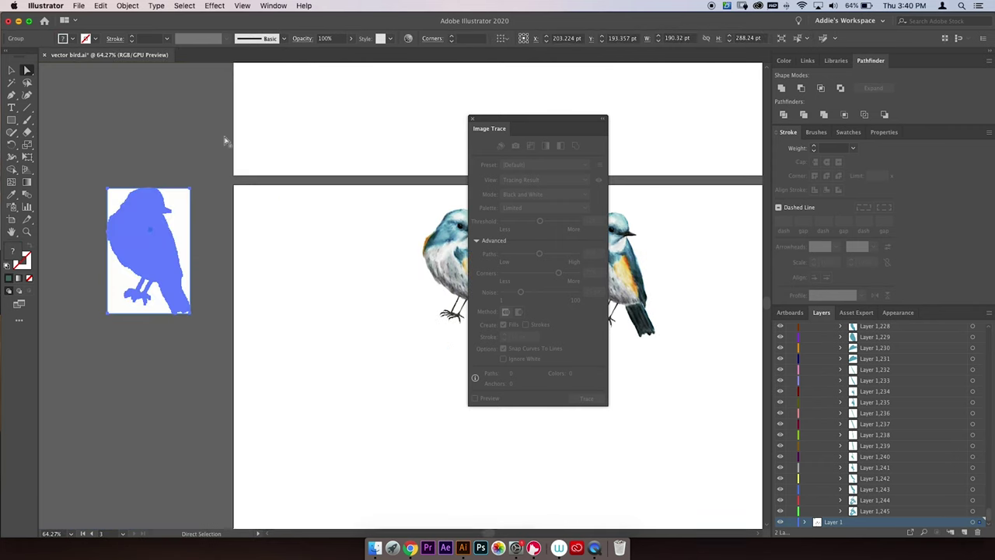
Delete the white background shape around the expanded bird and the white shape between its legs.
click(225, 142)
click(185, 200)
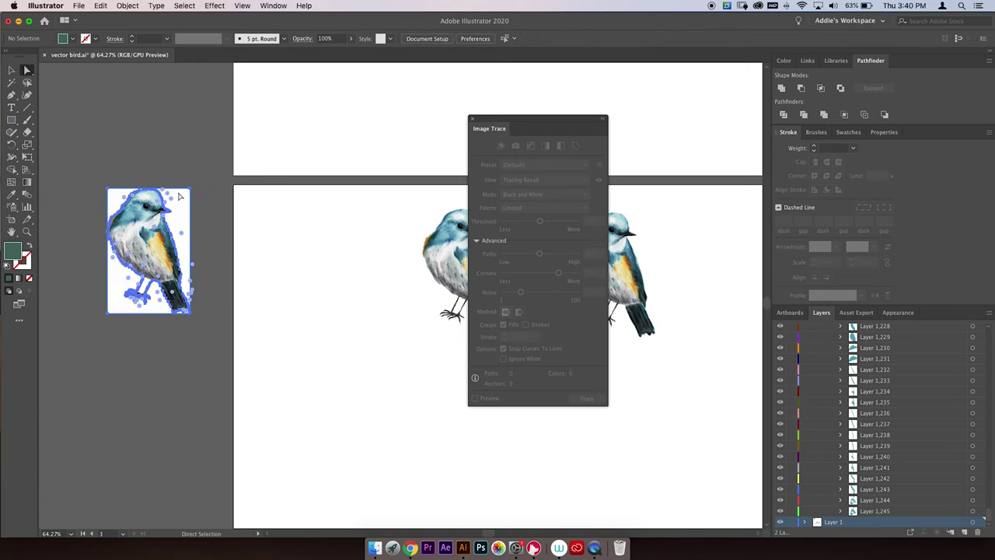
click(179, 196)
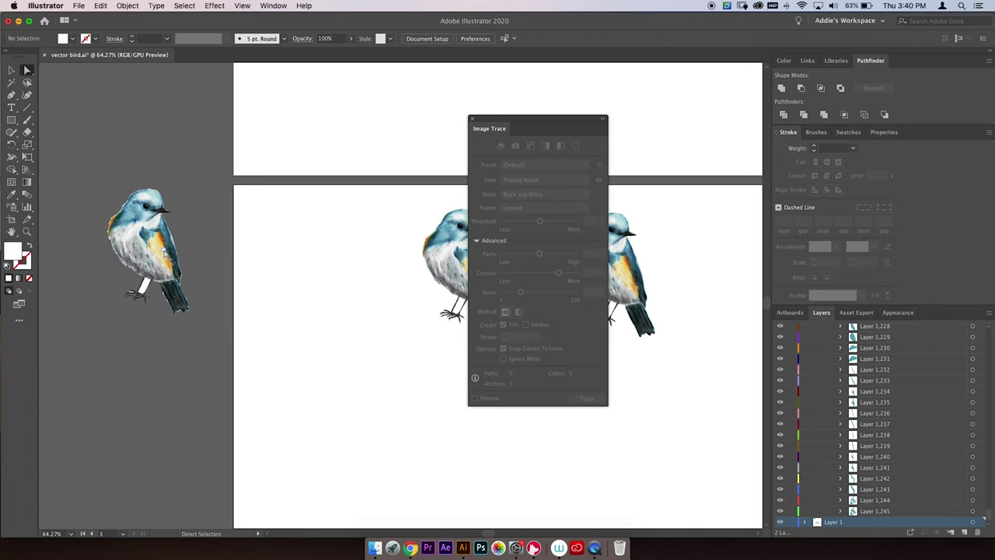
scroll(166, 253, up, 5)
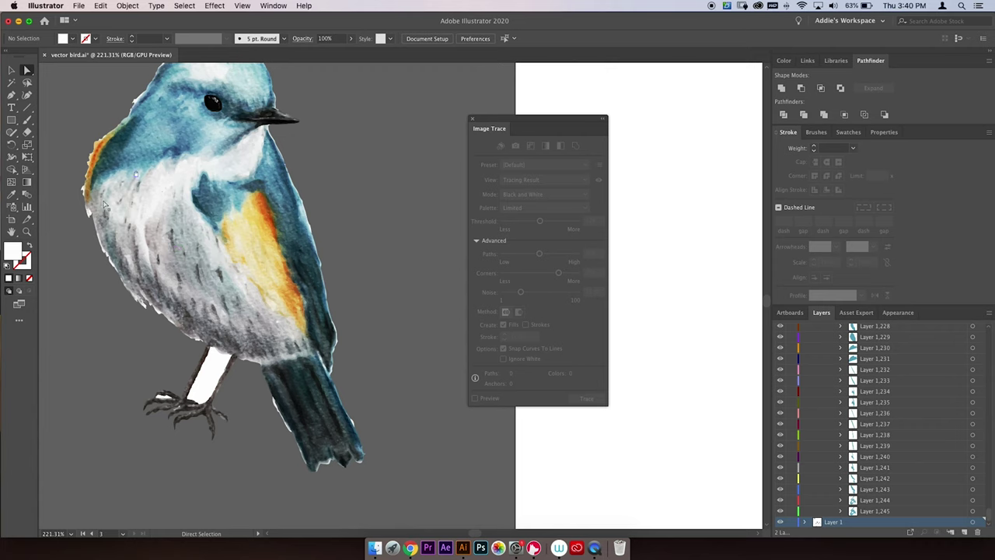
click(212, 386)
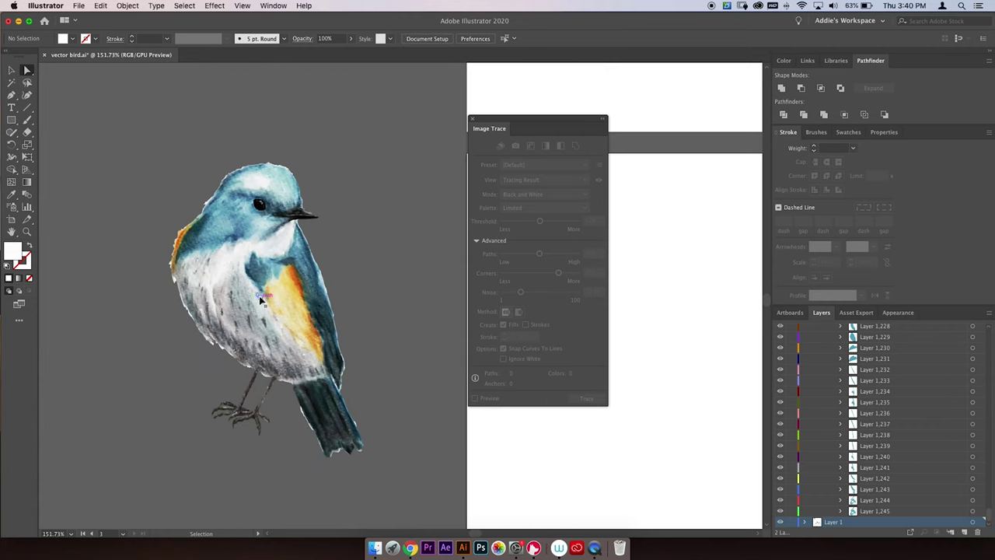
Select the whole bird group and open the Eraser tool's options to review the Pressure setting for its size.
super+click(260, 297)
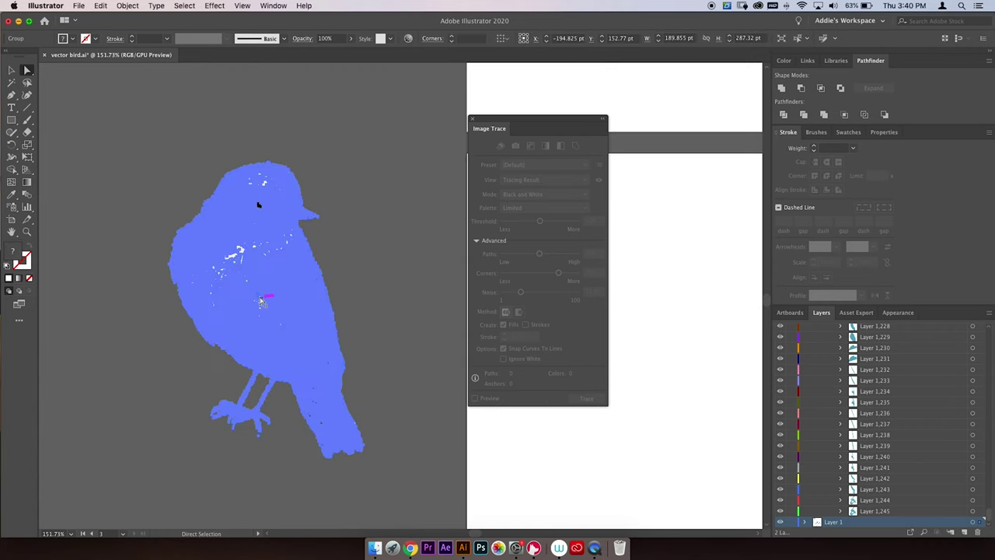
double_click(28, 134)
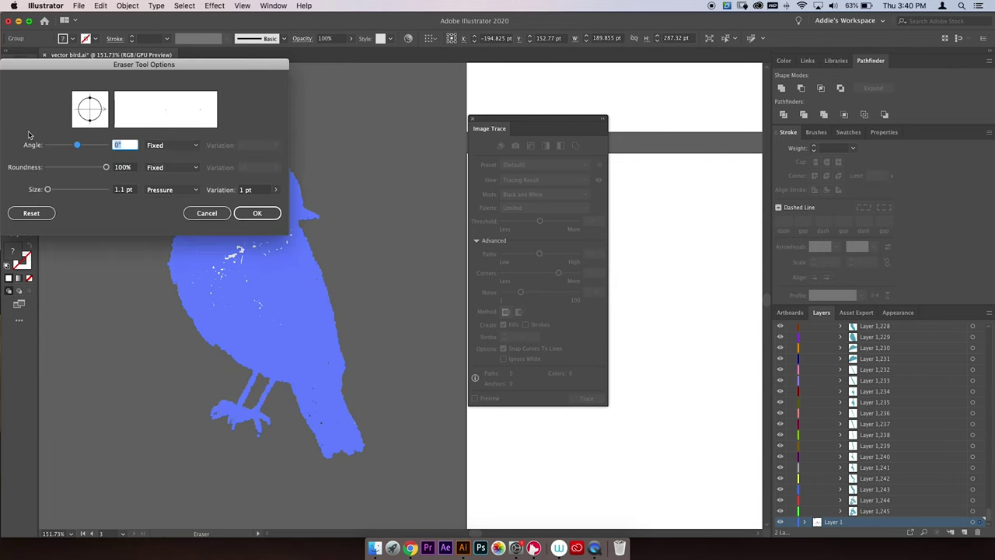
mouse_move(139, 66)
mouse_down()
mouse_move(217, 76)
mouse_move(187, 81)
mouse_up()
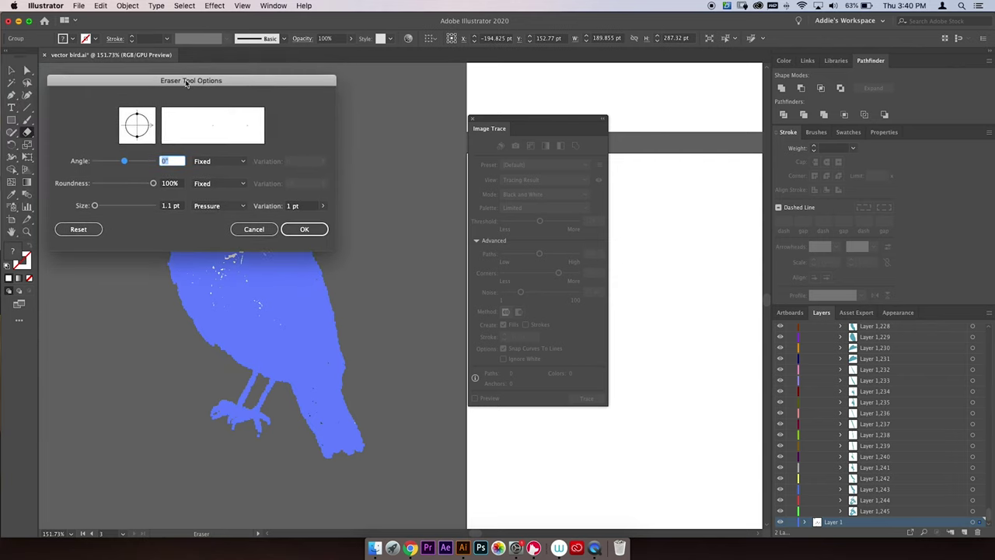
click(235, 206)
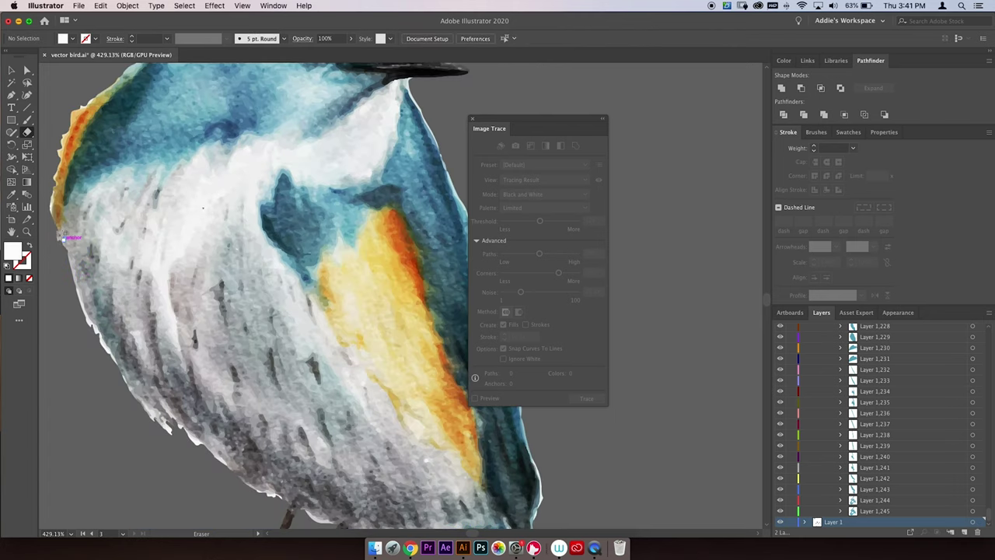
Erase the leftover white fringe along the bird's outline, including the edges of its back and head.
scroll(77, 261, up, 5)
mouse_move(117, 339)
mouse_down()
mouse_move(128, 245)
mouse_move(191, 188)
mouse_move(233, 125)
mouse_up()
scroll(263, 332, up, 3)
scroll(263, 332, right, 3)
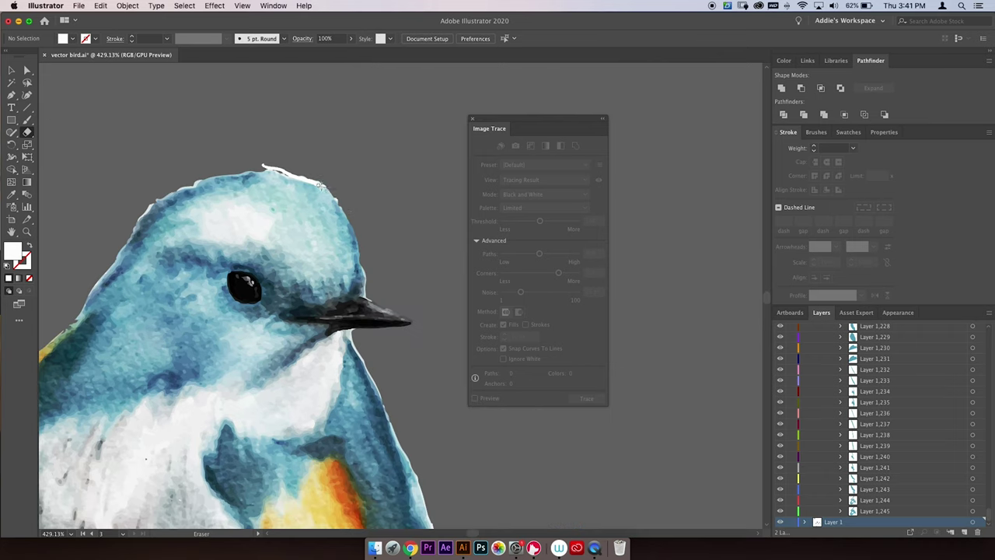
scroll(427, 345, down, 10)
scroll(427, 345, right, 3)
drag(194, 325, 266, 450)
drag(276, 466, 314, 442)
drag(355, 381, 346, 363)
scroll(350, 294, up, 10)
scroll(350, 294, left, 3)
mouse_move(311, 277)
mouse_down()
mouse_move(308, 263)
mouse_move(366, 336)
mouse_up()
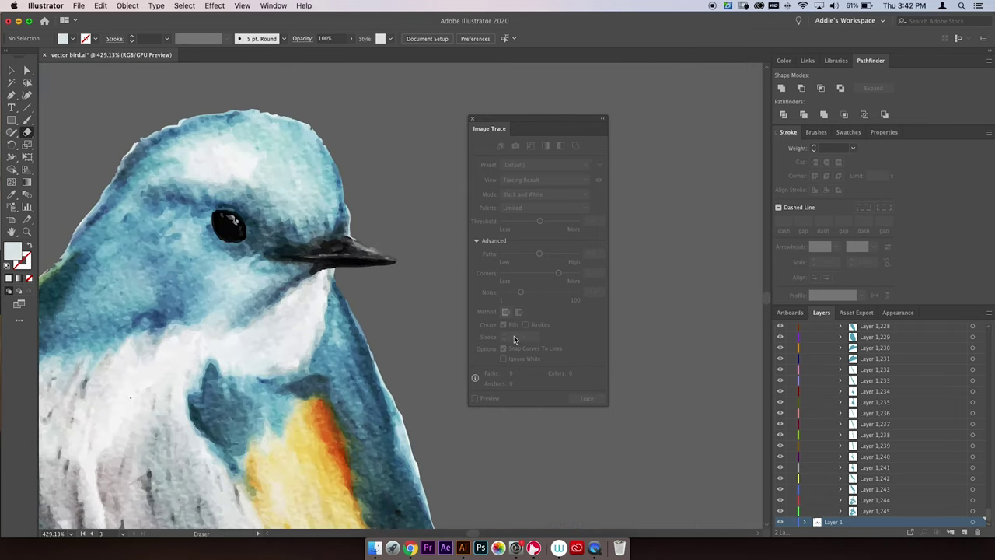
drag(395, 185, 533, 238)
drag(78, 272, 233, 350)
Select the light blue shape containing the small gap near the front of the forehead and redraw its edge with the Pencil tool to cover the gap.
scroll(318, 249, down, 2)
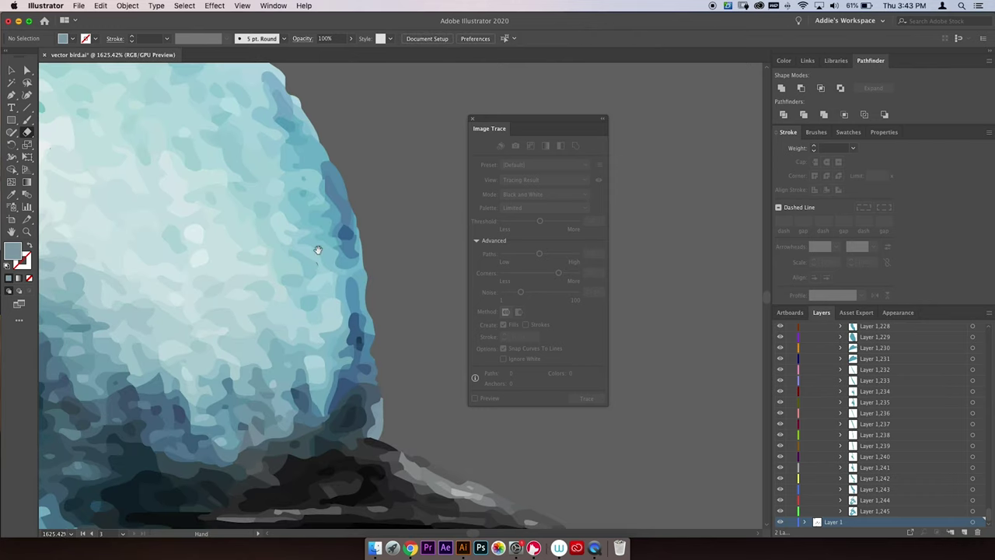
scroll(358, 232, up, 5)
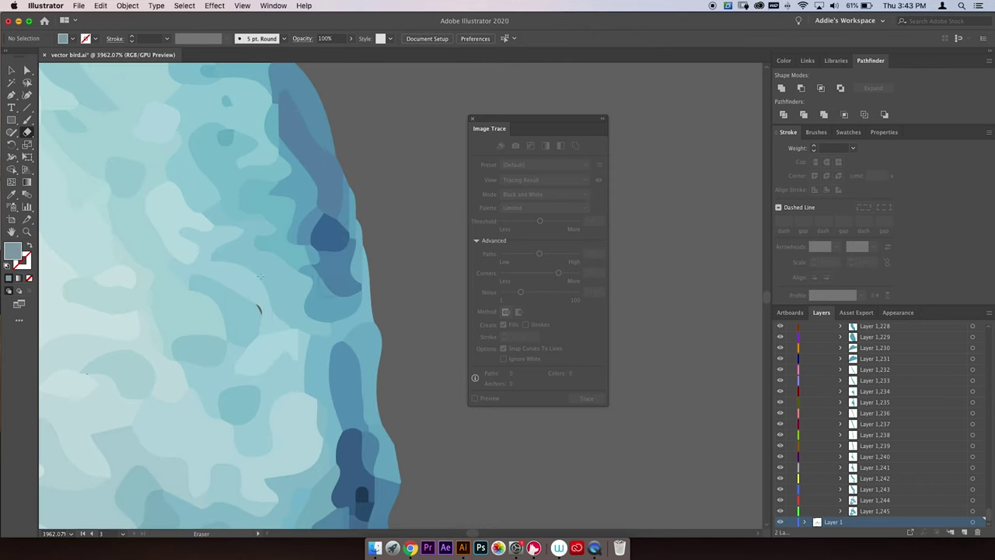
key(a)
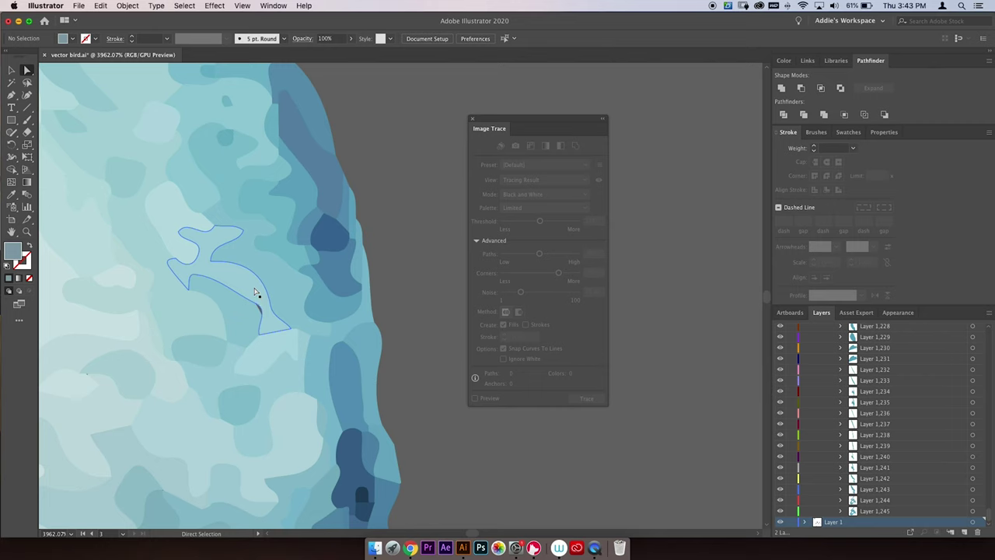
click(241, 285)
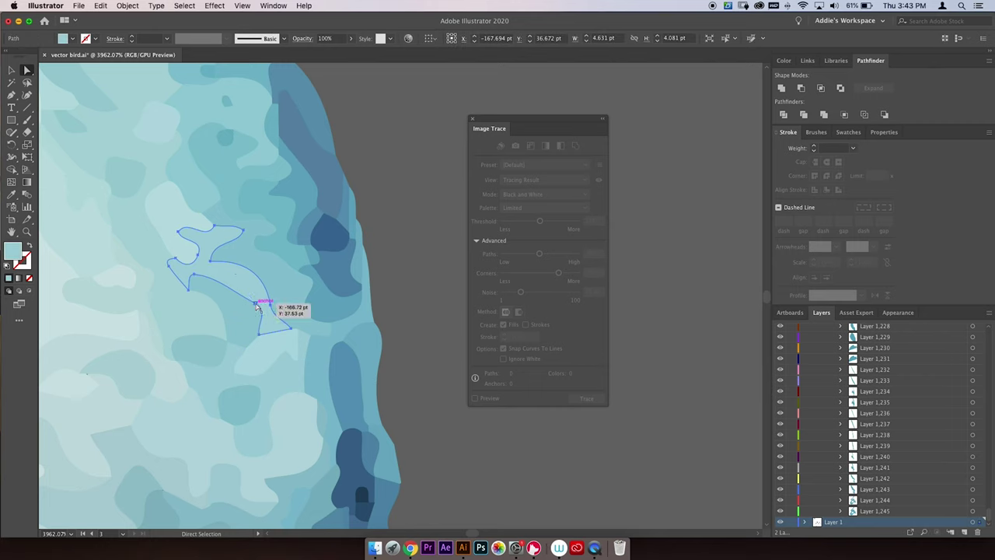
key(shift+n)
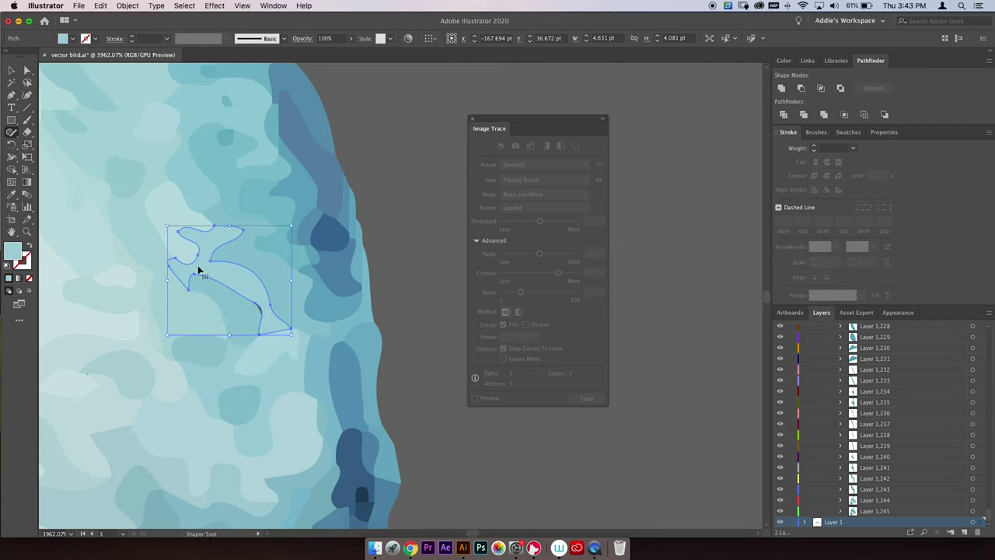
key(n)
key(super+shift+a)
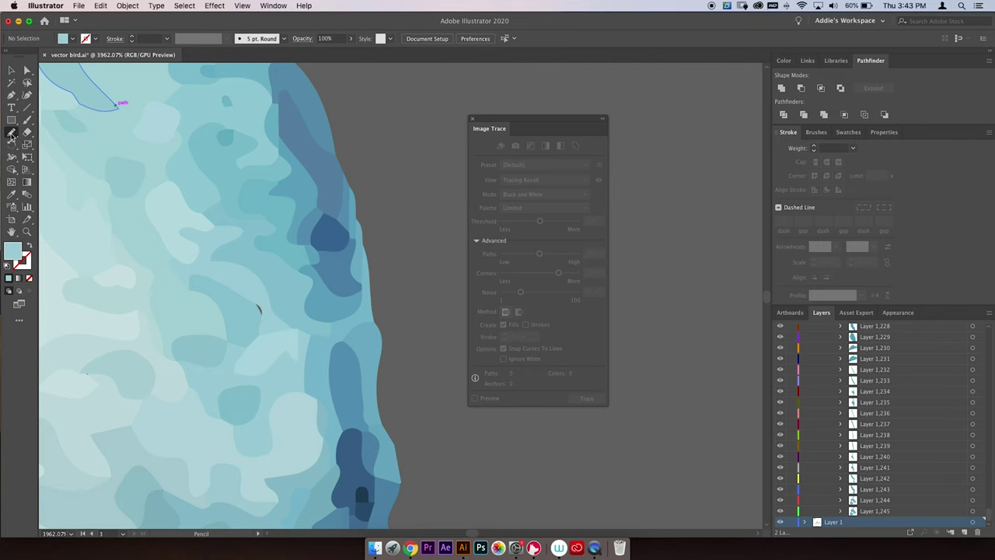
click(13, 133)
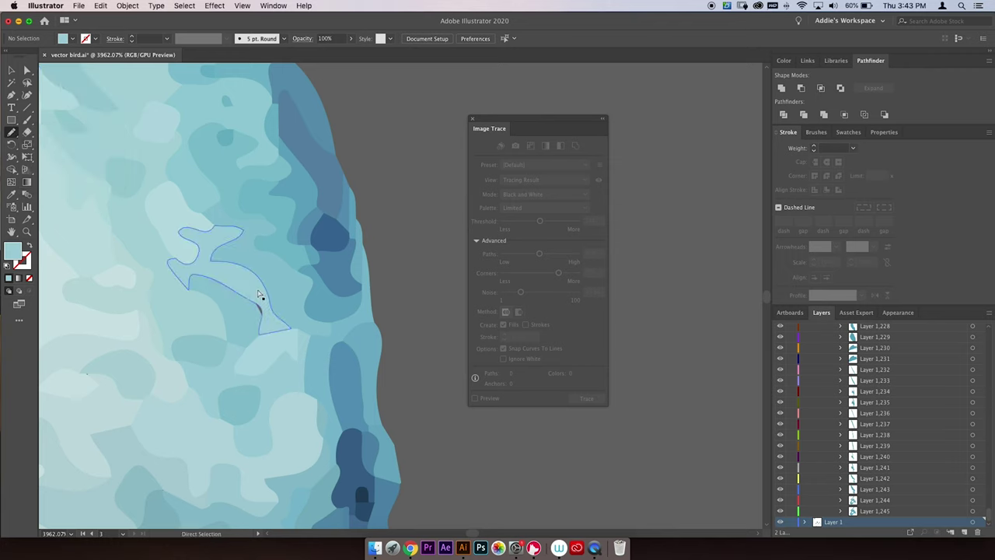
drag(259, 295, 265, 332)
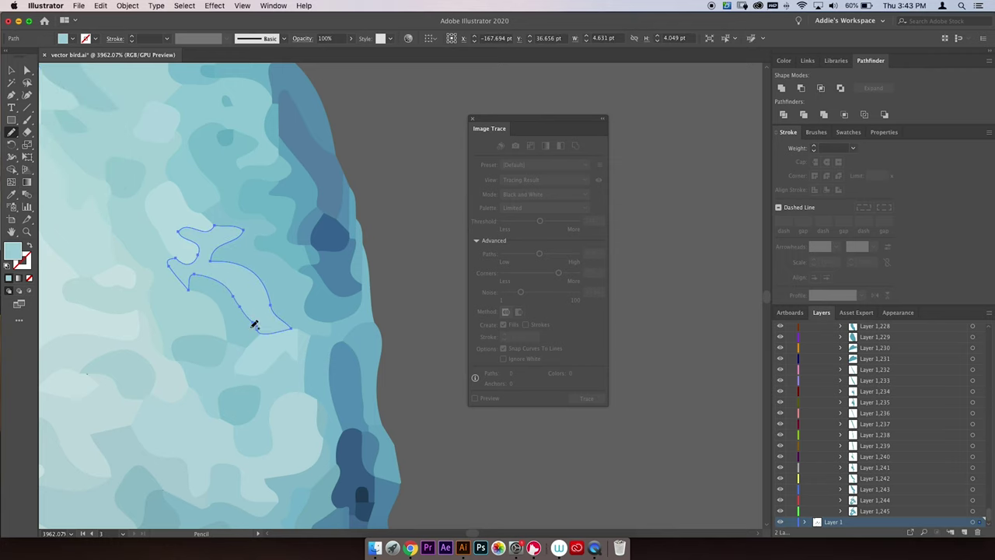
Extend the edges of the pale teal shapes farther up the head with the Pencil tool to cover the small gaps between them.
drag(217, 225, 436, 366)
drag(184, 282, 409, 419)
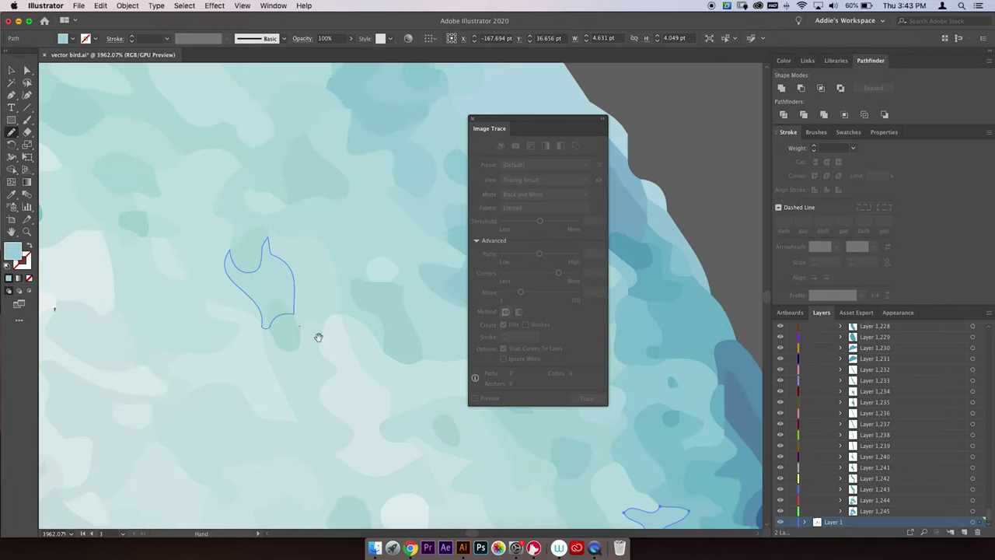
drag(286, 305, 319, 307)
super+click(335, 336)
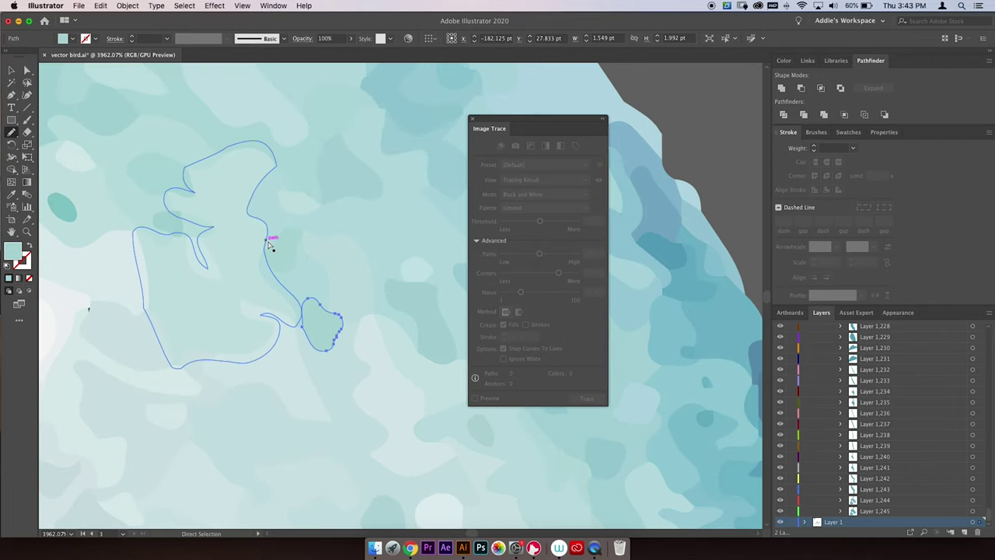
click(269, 245)
key(n)
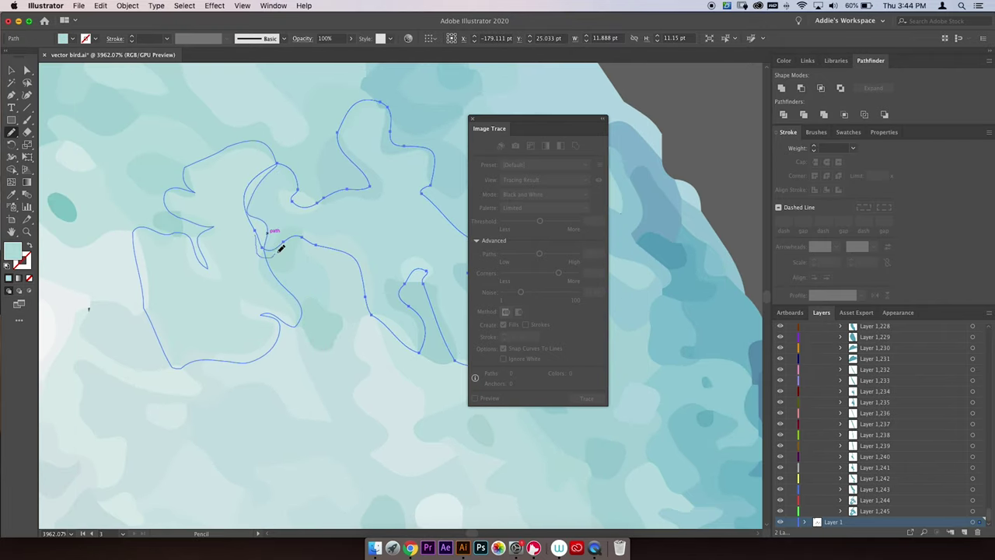
drag(277, 253, 292, 244)
Try to cover the tiny gap beside the white head patch by redrawing the adjacent shape's edge with the Pencil tool.
drag(213, 297, 430, 293)
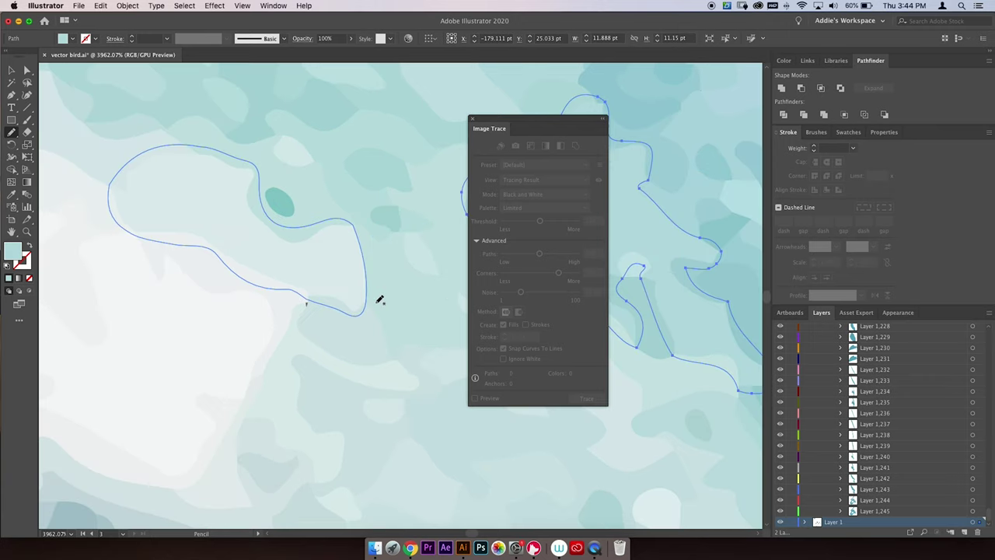
super+click(305, 319)
mouse_move(333, 293)
mouse_down()
mouse_move(301, 302)
mouse_move(302, 317)
mouse_move(311, 295)
mouse_move(325, 296)
mouse_up()
key(super+z)
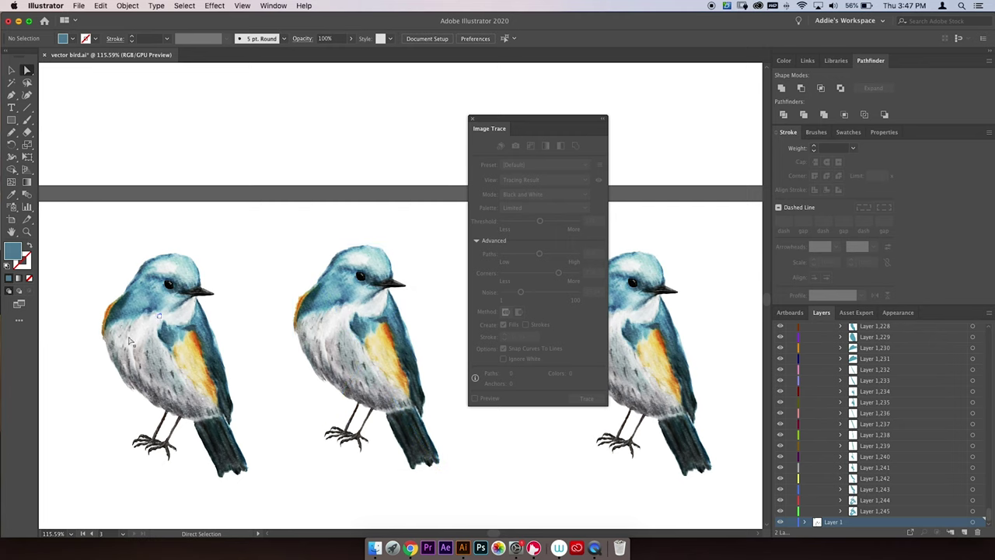
Shift the middle bird image slightly sideways and trace it with the 16 Colors preset, raising Colors to 18 and using the Overlapping method.
drag(246, 322, 192, 297)
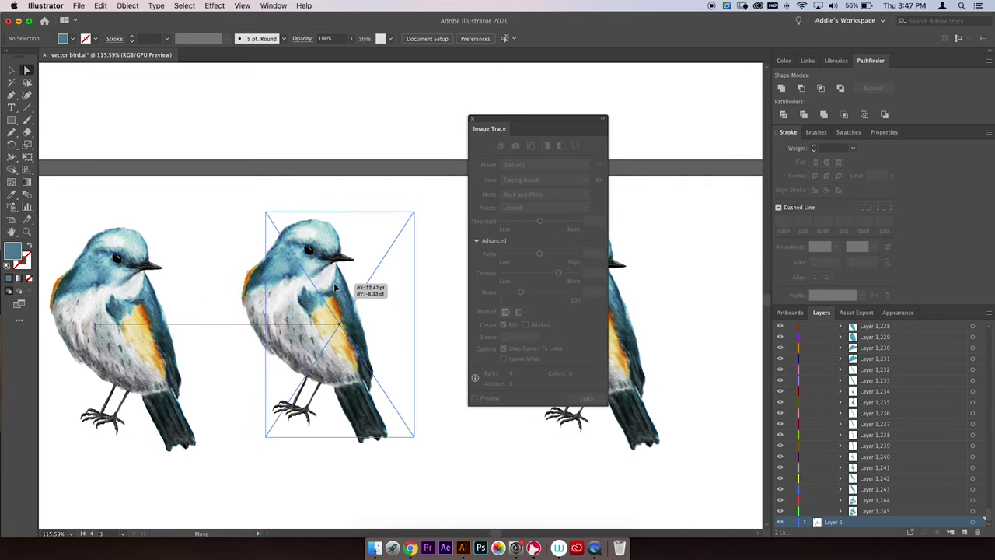
click(327, 334)
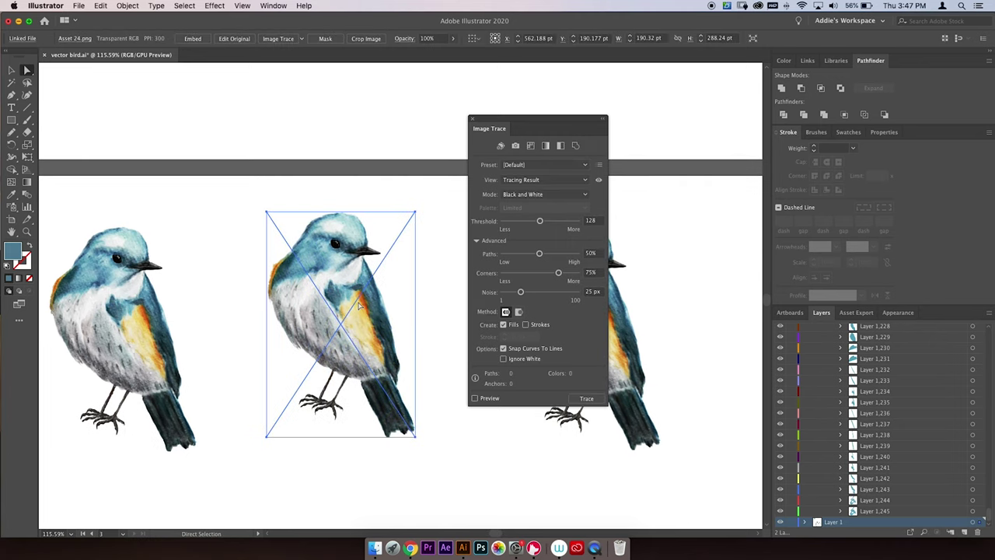
click(580, 167)
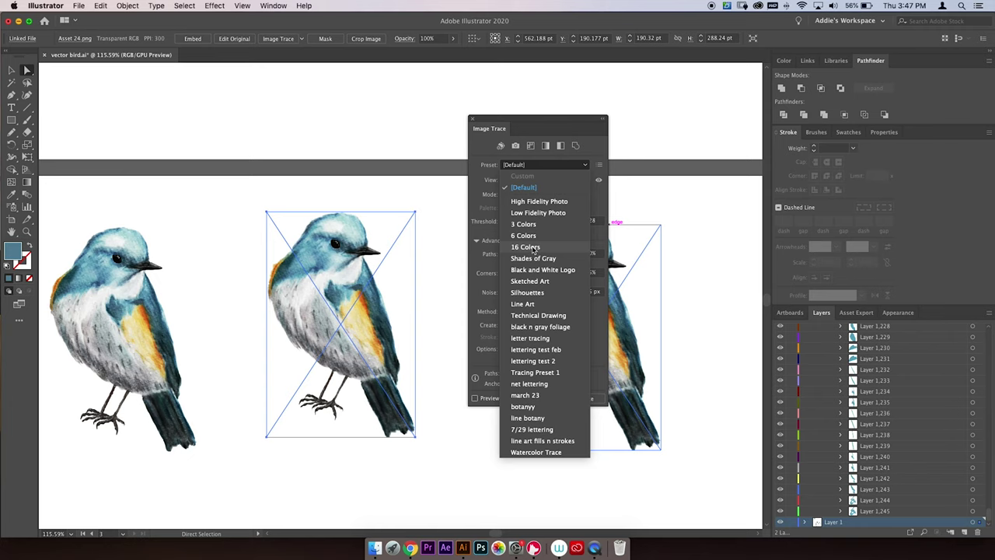
click(566, 246)
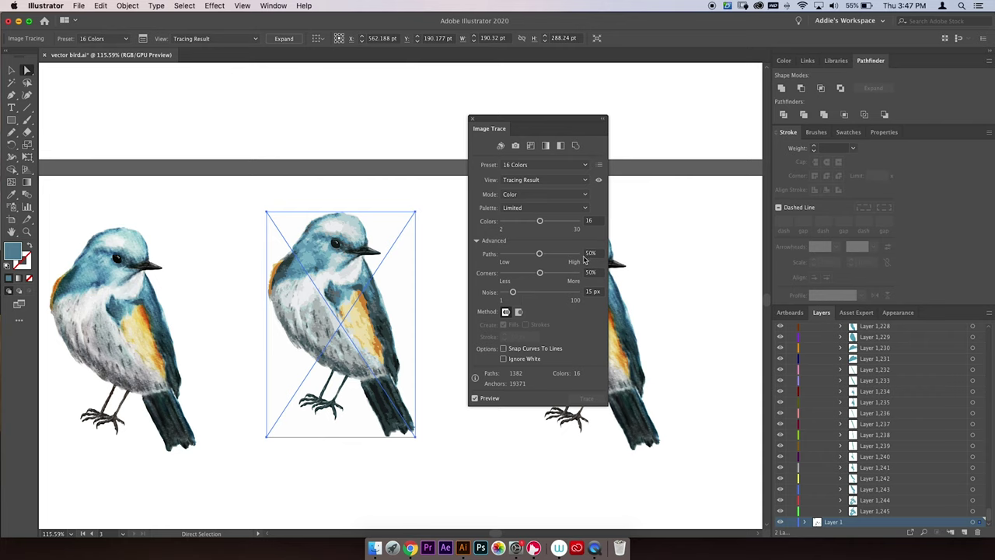
drag(540, 222, 545, 224)
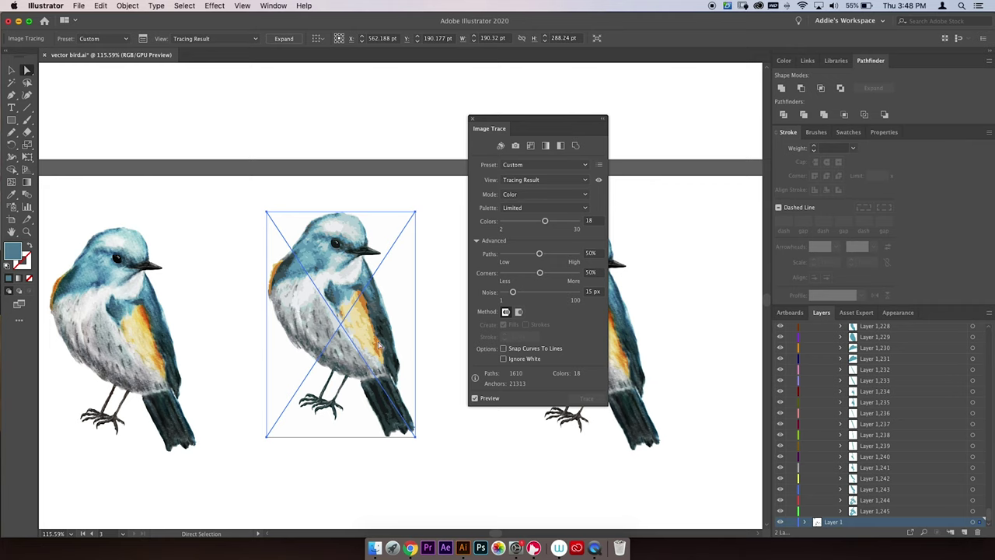
click(519, 310)
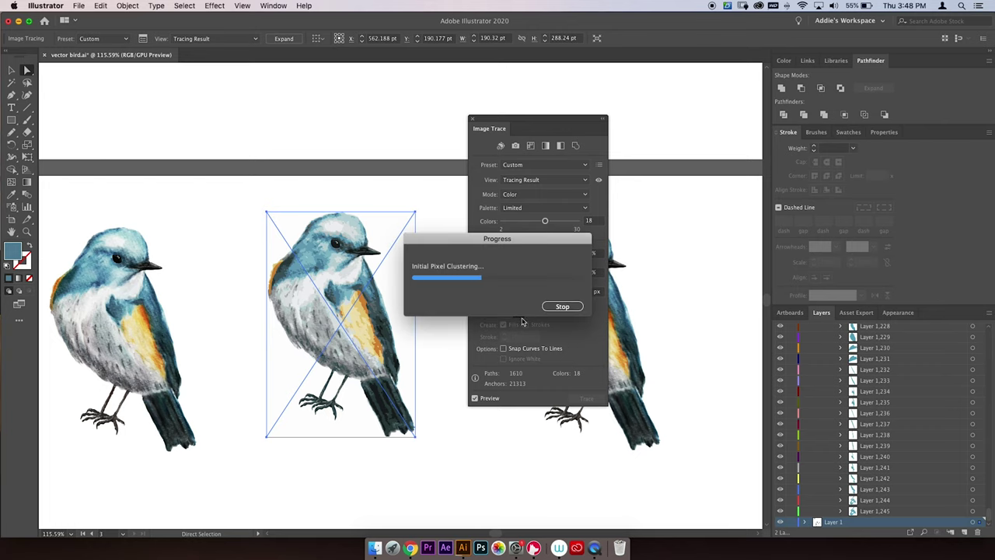
Examine the traced bird's wing, head and belly up close and compare its level of detail with the neighbouring birds.
scroll(377, 288, up, 8)
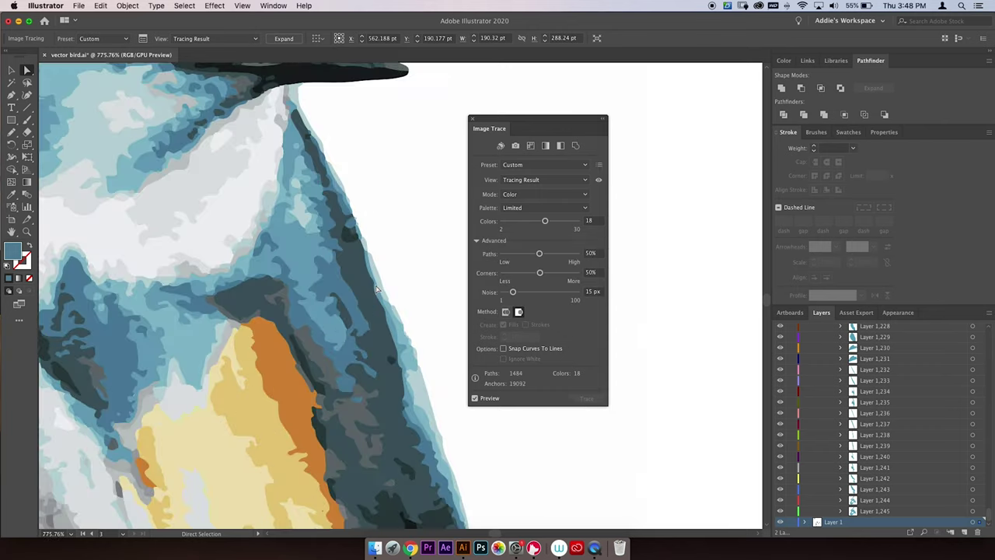
drag(177, 262, 419, 455)
drag(263, 249, 261, 345)
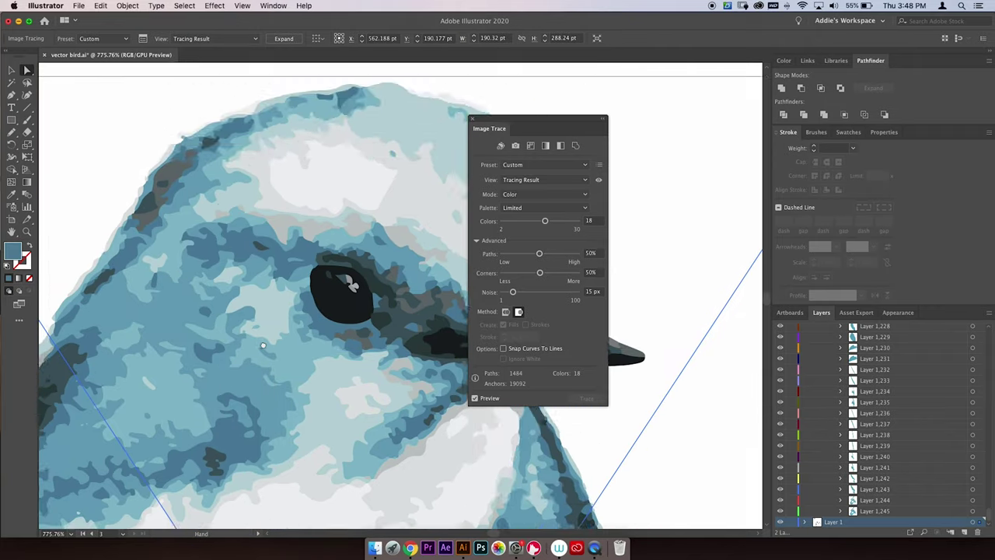
drag(233, 459, 268, 78)
drag(150, 453, 294, 332)
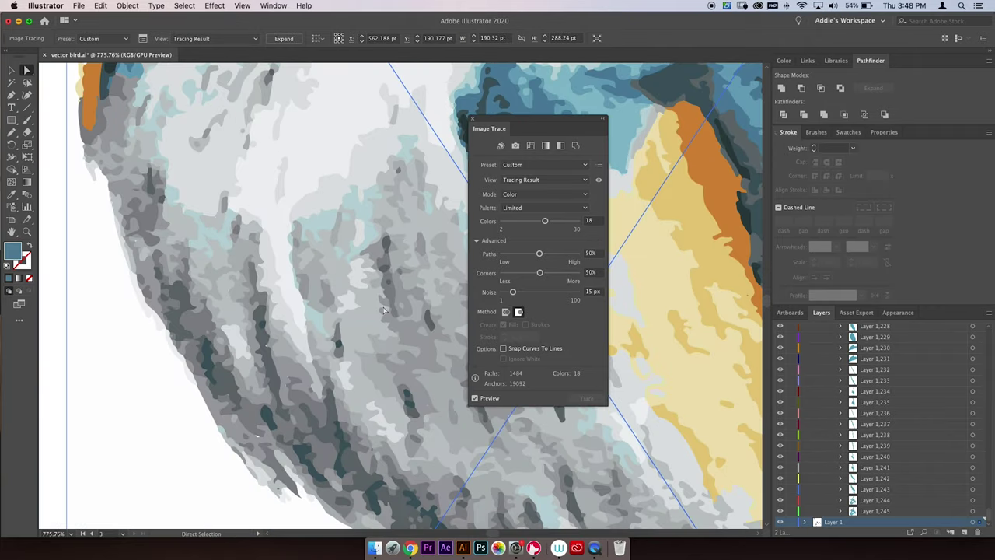
scroll(384, 310, down, 7)
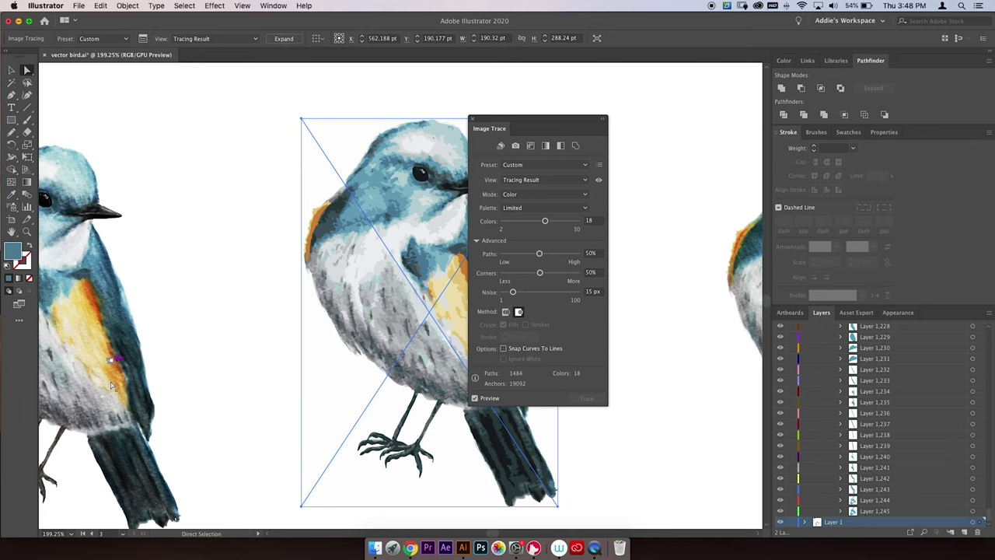
mouse_move(423, 296)
mouse_down()
mouse_move(329, 280)
mouse_move(283, 260)
mouse_up()
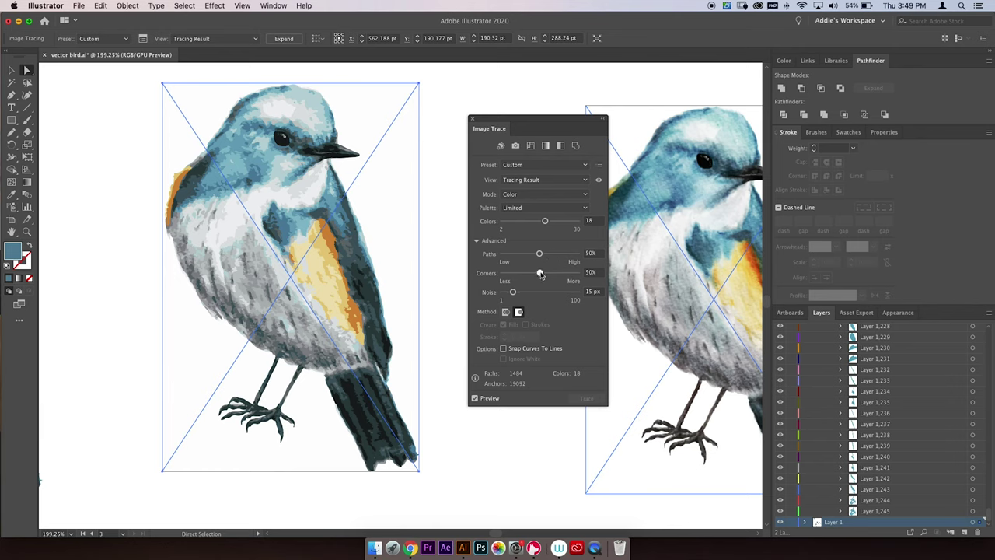
Set the tracing's Corners to 47%, try Noise at 100 px, and settle on a Noise of 6 px.
drag(540, 274, 538, 274)
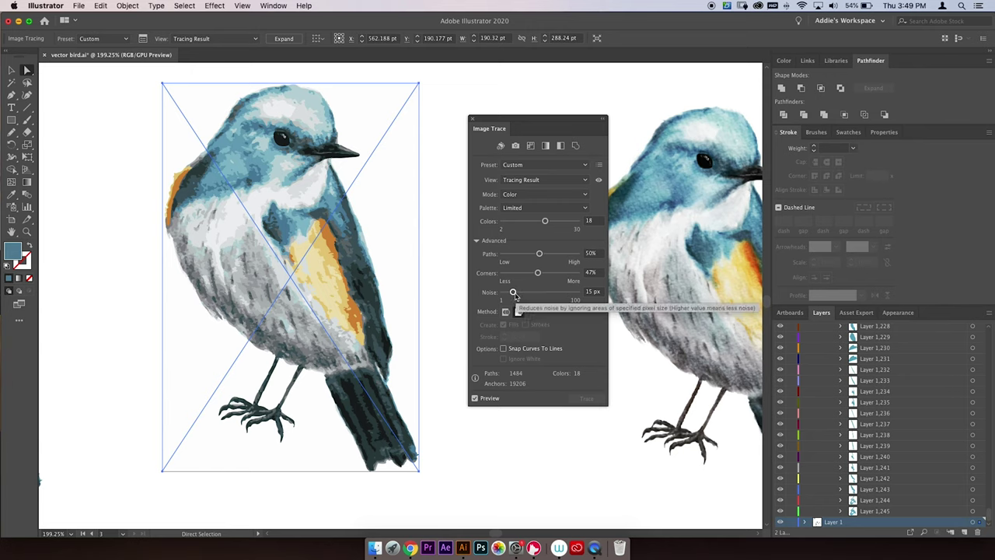
drag(515, 296, 601, 339)
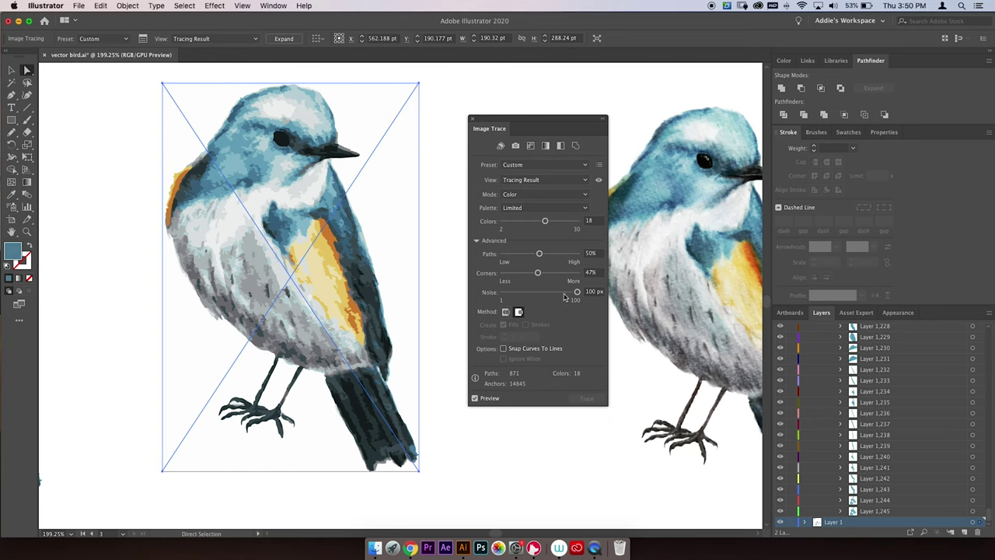
drag(579, 294, 507, 299)
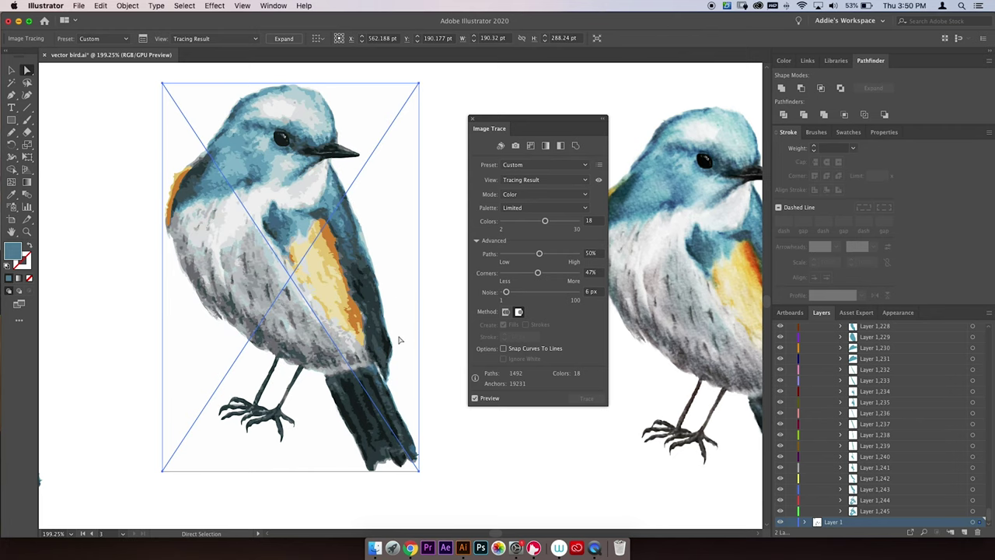
Expand the tracing and delete its white background, including the white shape between the bird's legs.
click(284, 39)
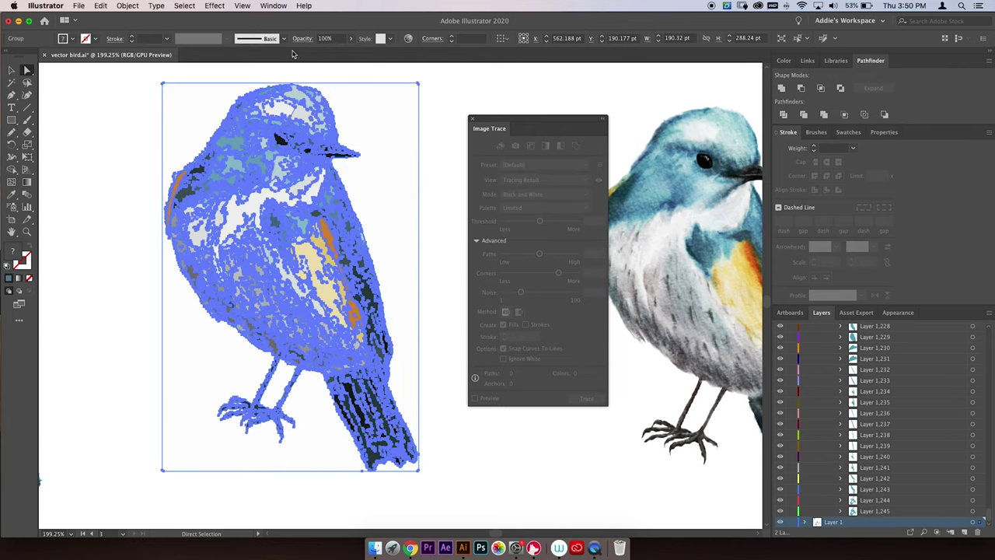
click(435, 213)
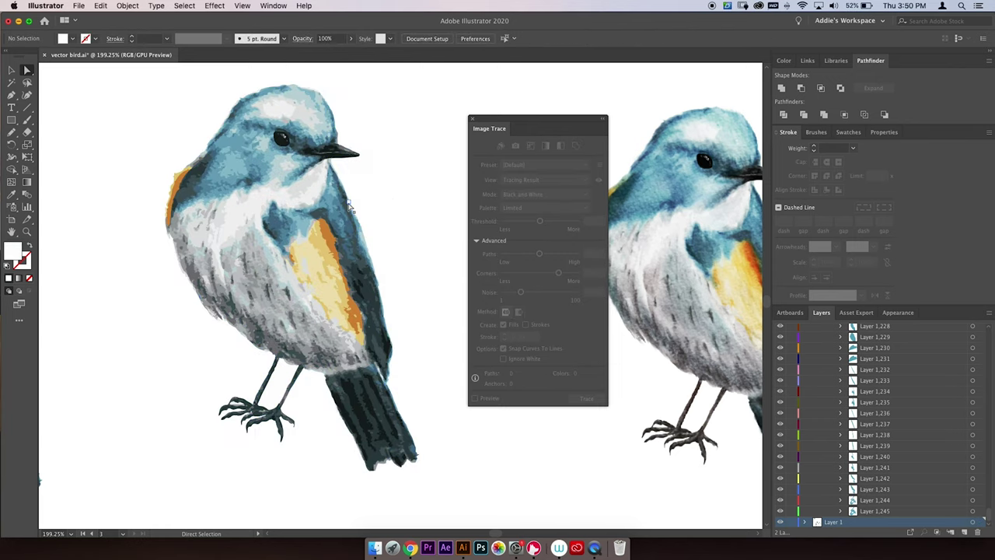
click(284, 381)
key(BackSpace)
Redraw the edge of the large light blue shape on the expanded bird's head with the Pencil tool to cover the white sliver.
scroll(284, 178, up, 5)
drag(163, 297, 328, 412)
scroll(178, 310, up, 5)
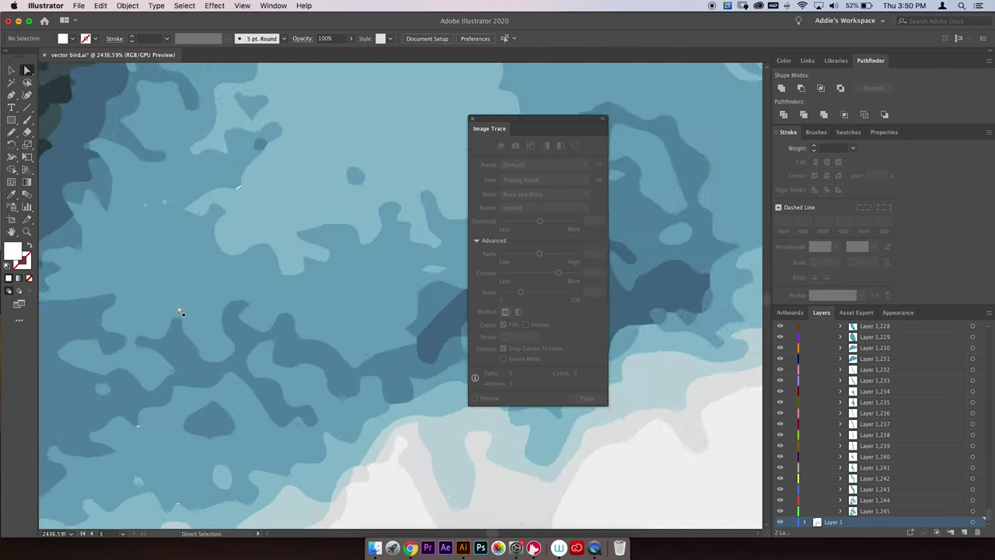
scroll(391, 249, up, 3)
click(370, 281)
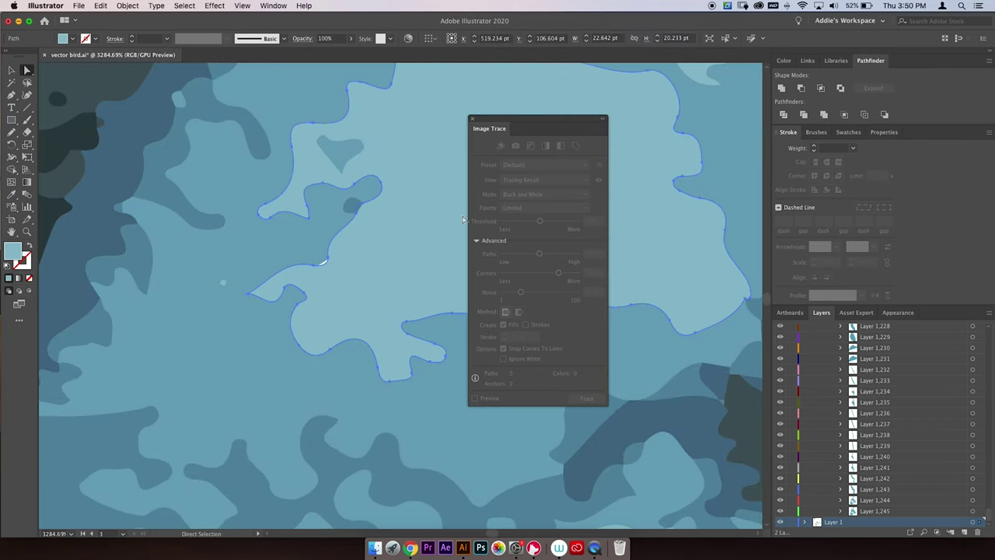
key(n)
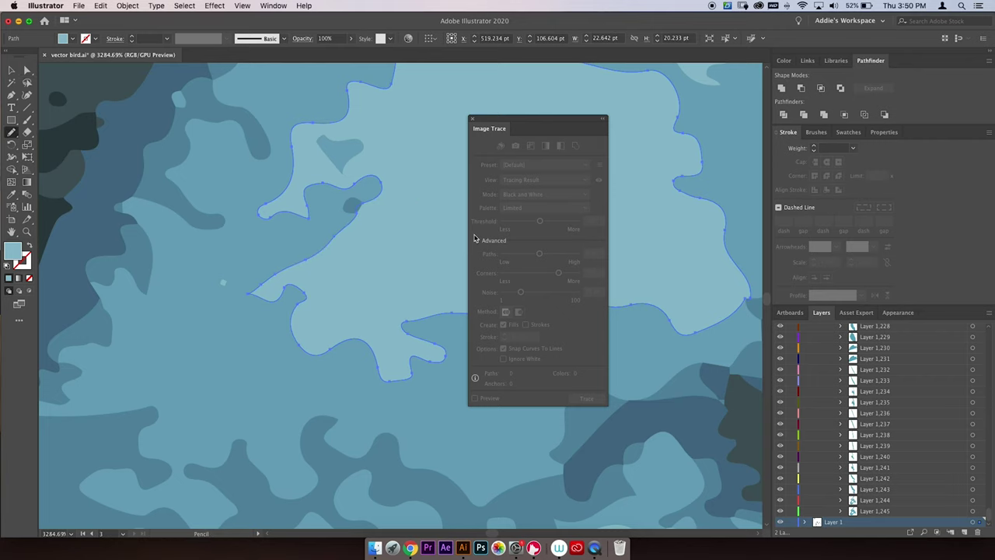
Redraw the edge of the medium blue shape above the white throat with the Pencil tool to cover its white gap, and deselect everything.
drag(289, 373, 316, 64)
super+click(206, 260)
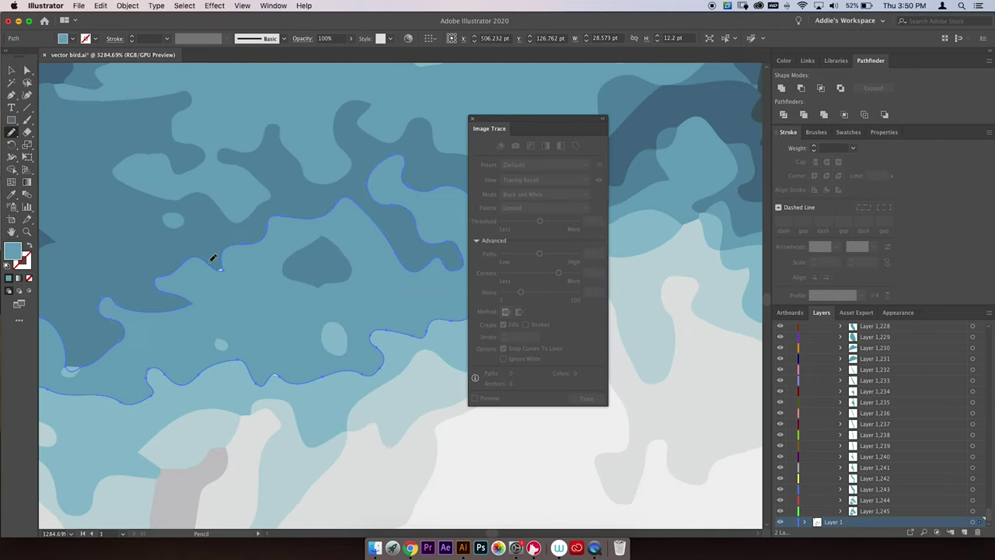
drag(222, 256, 230, 251)
scroll(288, 384, down, 10)
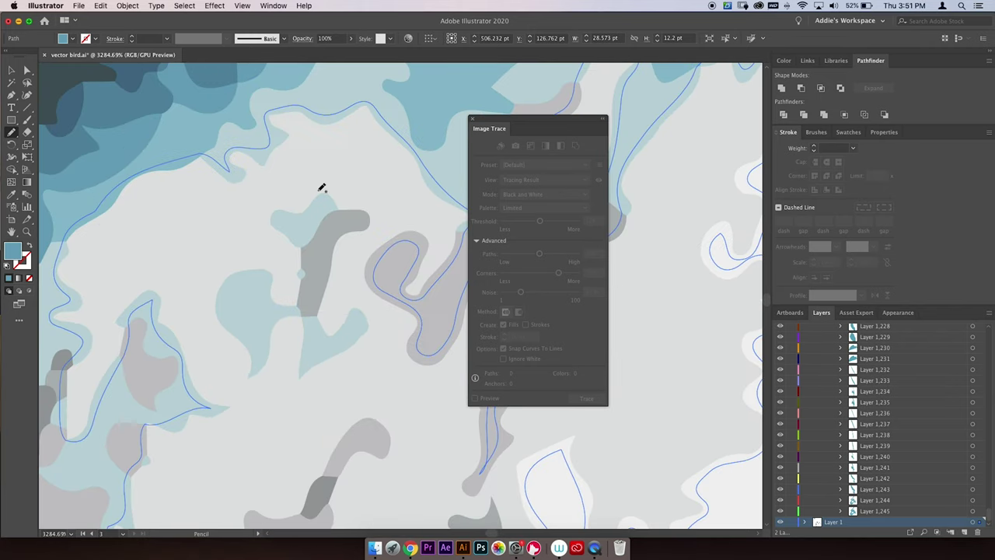
scroll(321, 188, down, 12)
key(a)
key(super+shift+a)
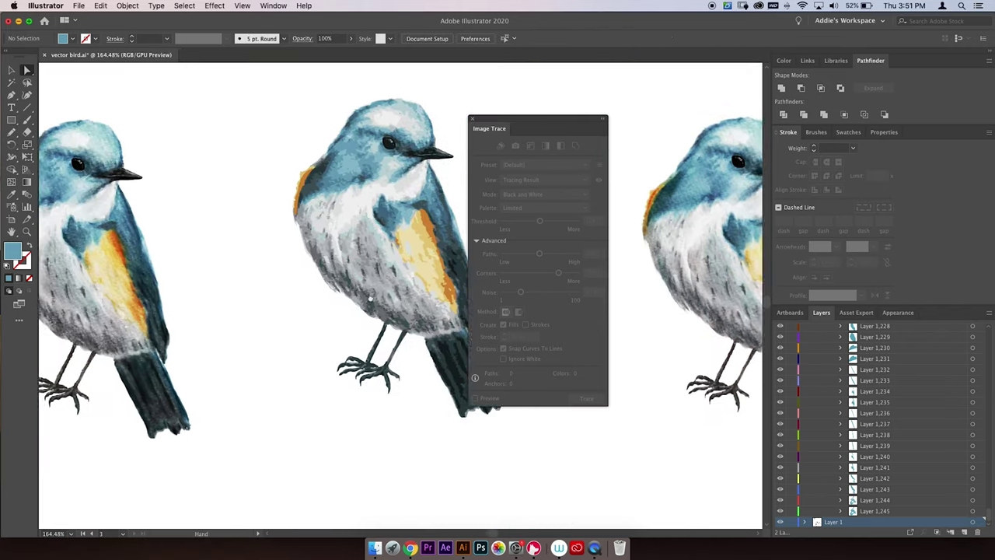
Select the third bird image and trace it with the 6 Colors preset.
drag(396, 301, 343, 297)
scroll(344, 297, down, 5)
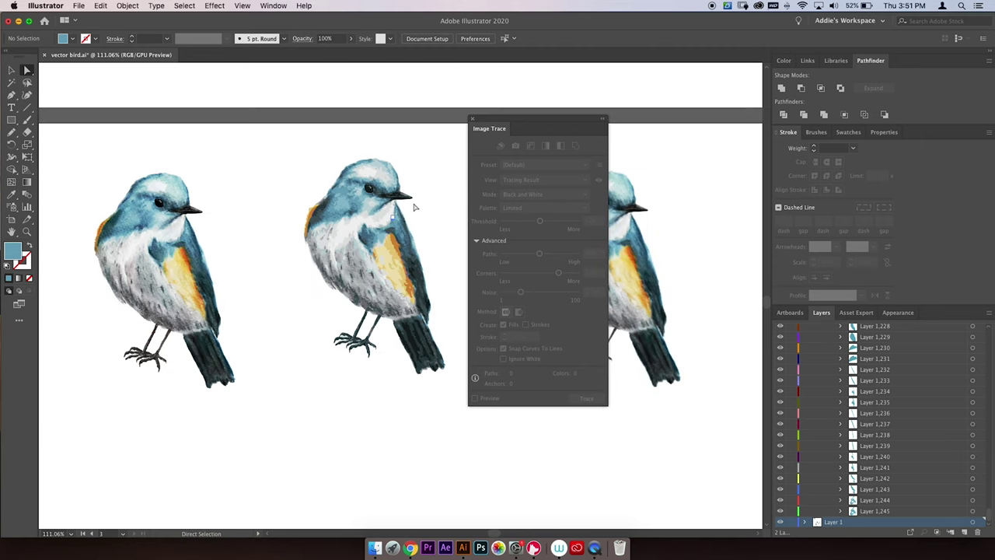
drag(424, 187, 302, 373)
drag(398, 278, 394, 299)
click(236, 271)
scroll(235, 271, right, 5)
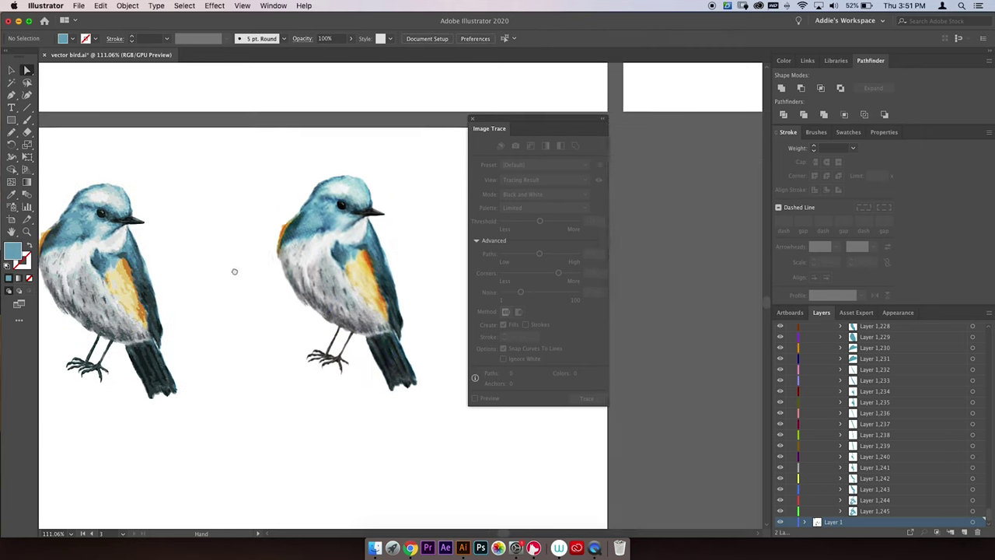
drag(389, 226, 389, 229)
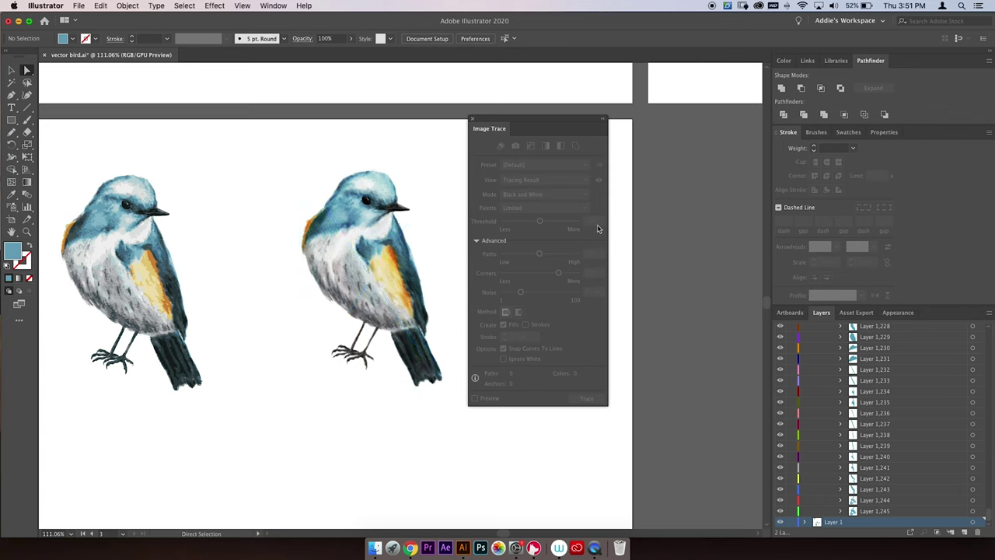
click(580, 165)
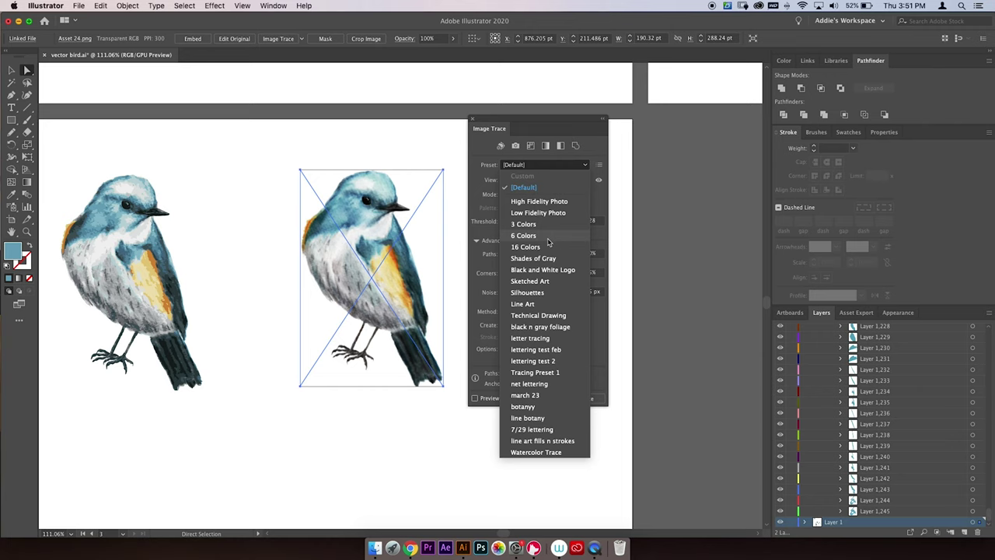
key(Return)
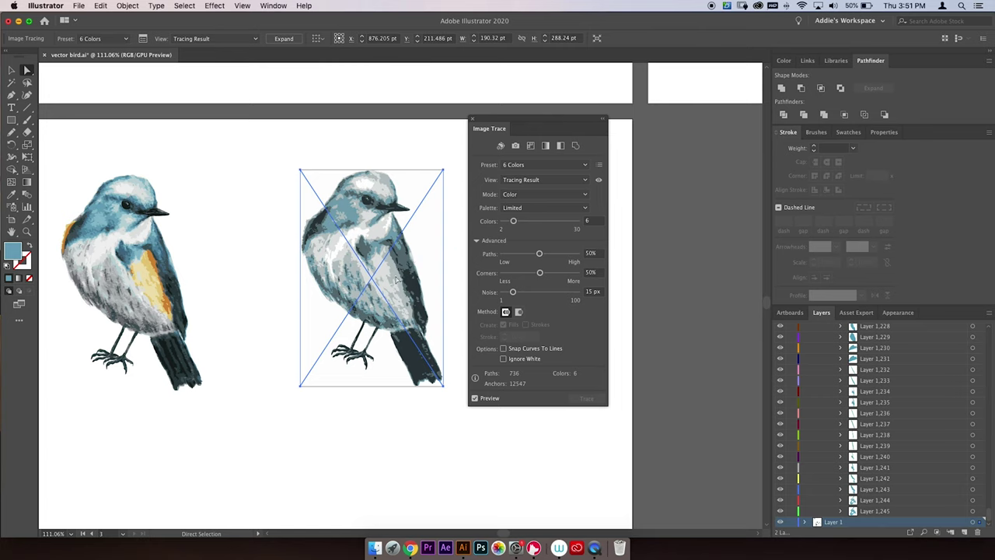
Set the tracing to 15 colors with the Overlapping method and expand it.
drag(513, 221, 538, 221)
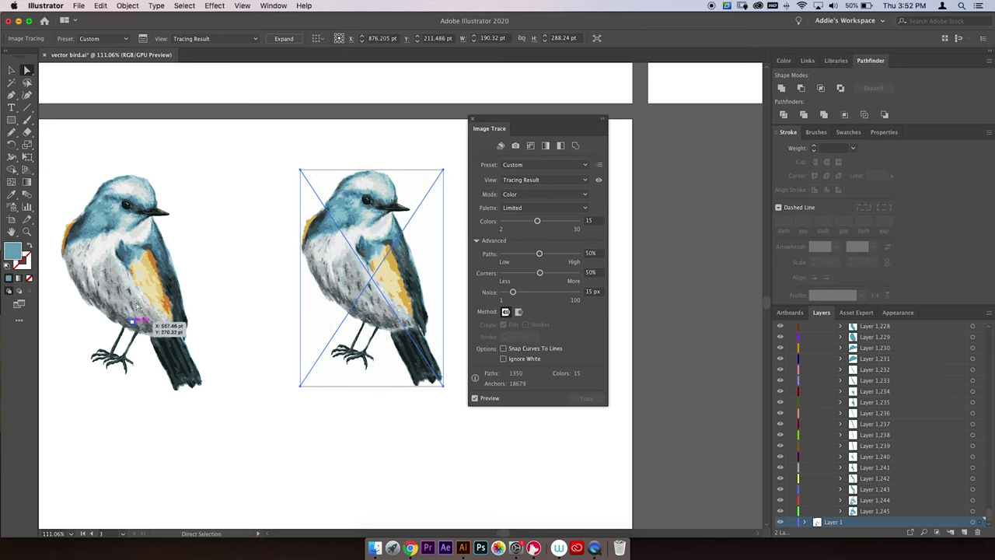
click(520, 312)
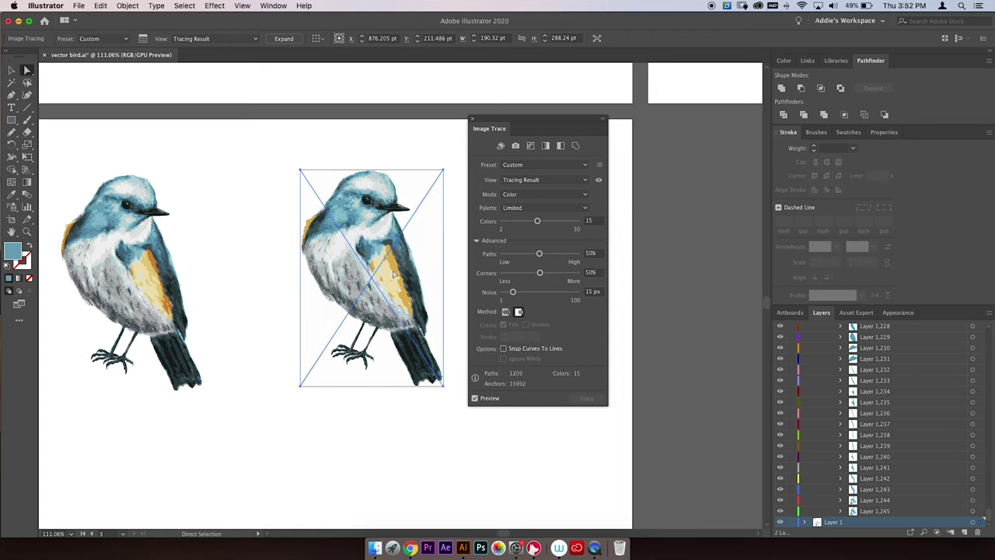
click(284, 38)
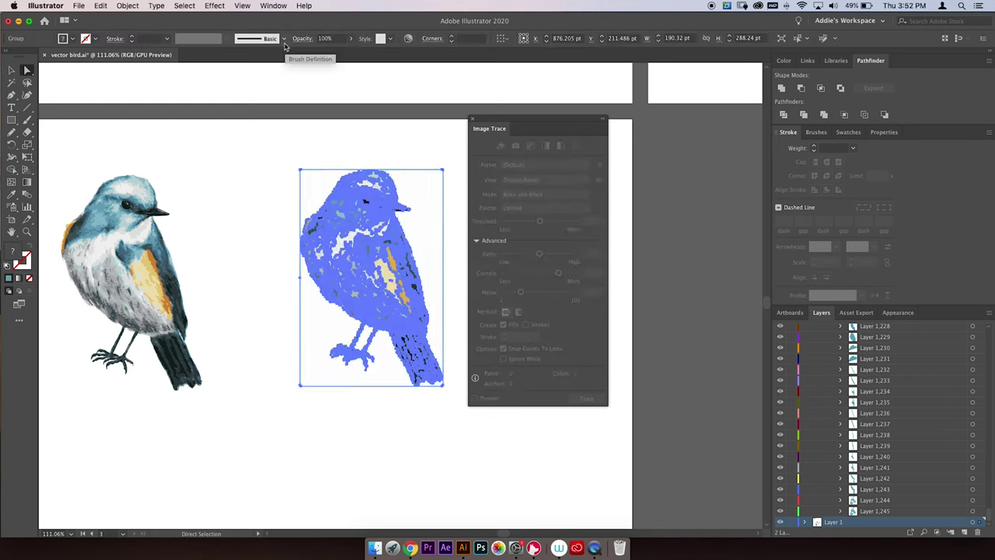
Close the Image Trace settings, move the expanded bird off the artboard onto the gray canvas, and delete its white background rectangle.
click(472, 122)
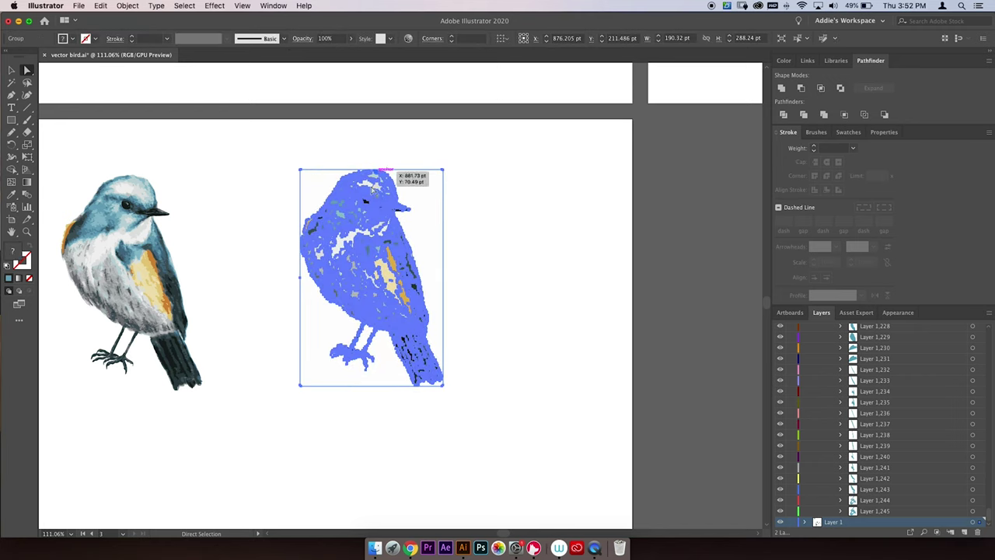
click(610, 182)
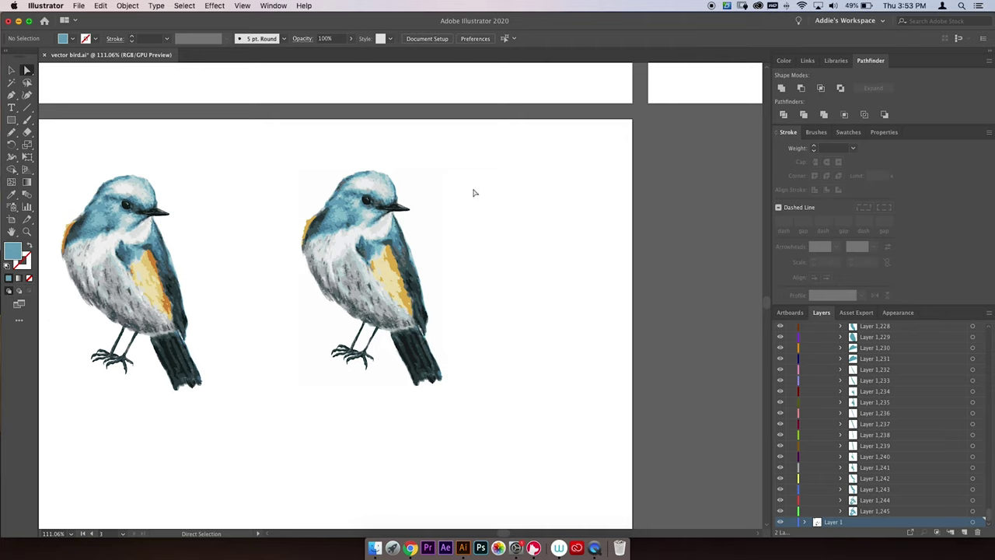
click(367, 224)
scroll(366, 225, right, 6)
scroll(366, 225, down, 2)
drag(136, 173, 579, 232)
scroll(272, 204, right, 5)
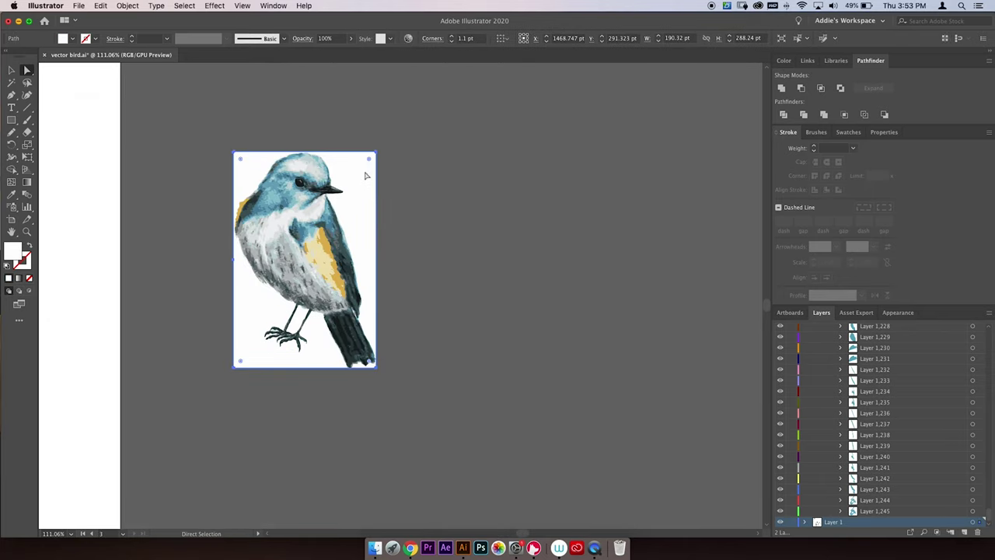
key(Delete)
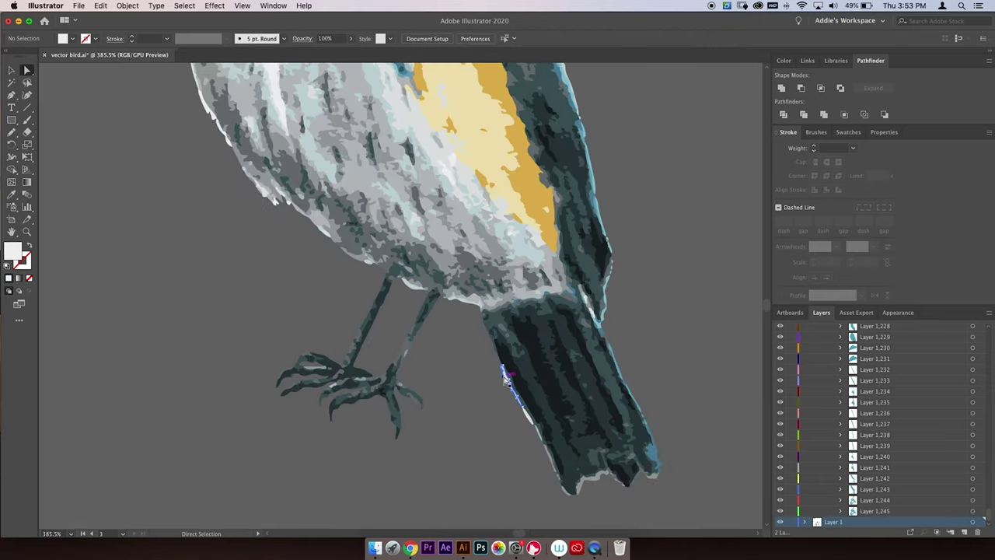
Delete the leftover white slivers along the outer edges of the bird's tail, belly and head.
click(506, 380)
key(Delete)
key(Delete)
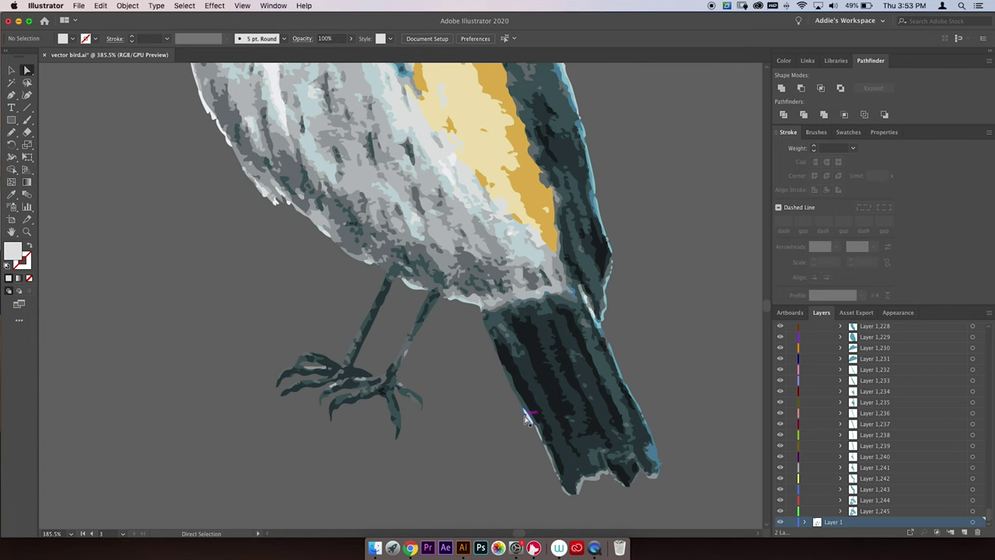
click(225, 129)
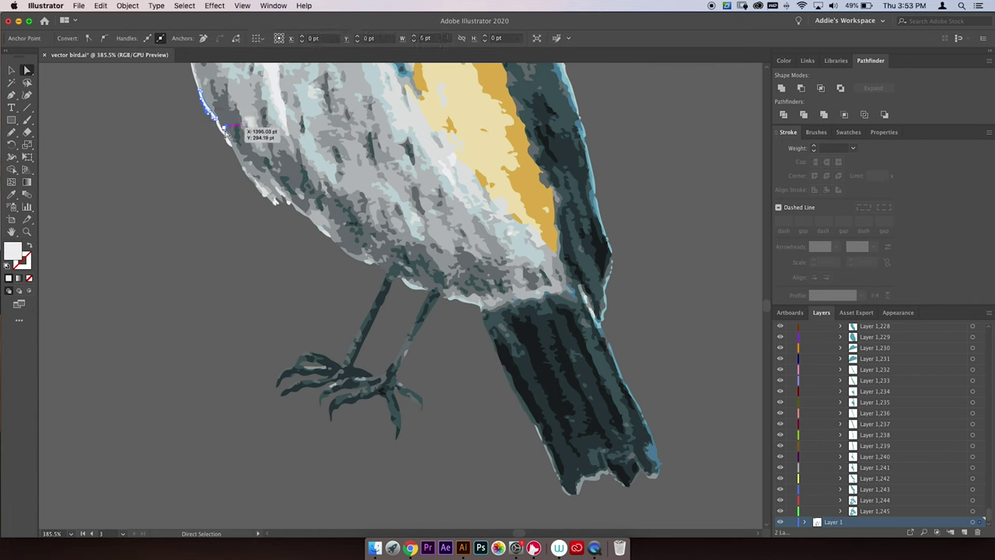
scroll(225, 129, up, 10)
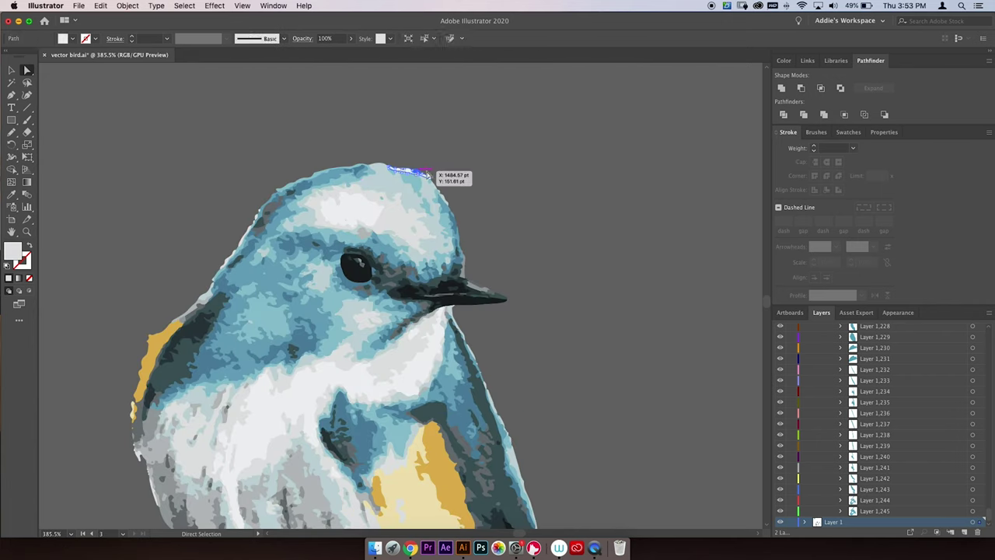
click(497, 156)
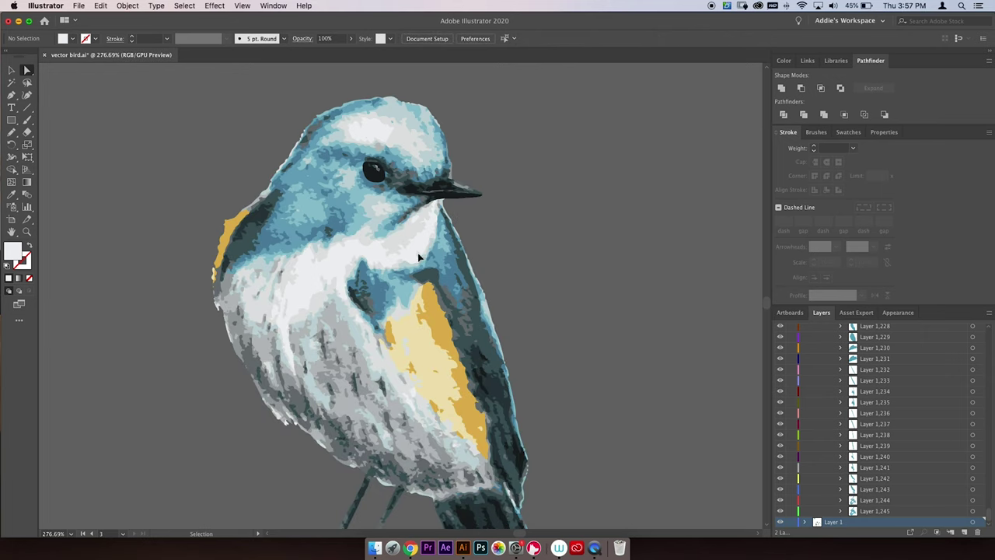
Select the expanded bird group and open it in isolation mode.
click(309, 356)
key(a)
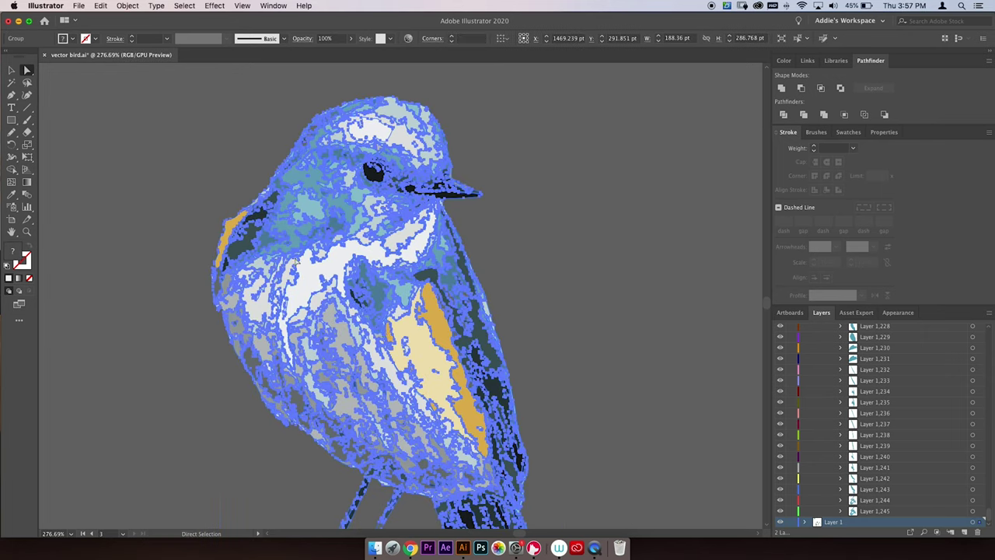
key(v)
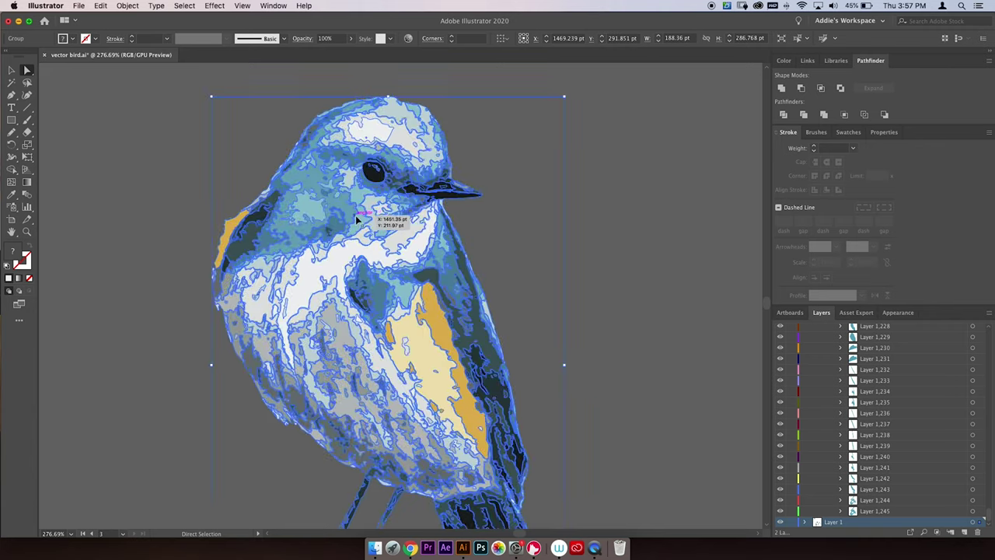
double_click(345, 208)
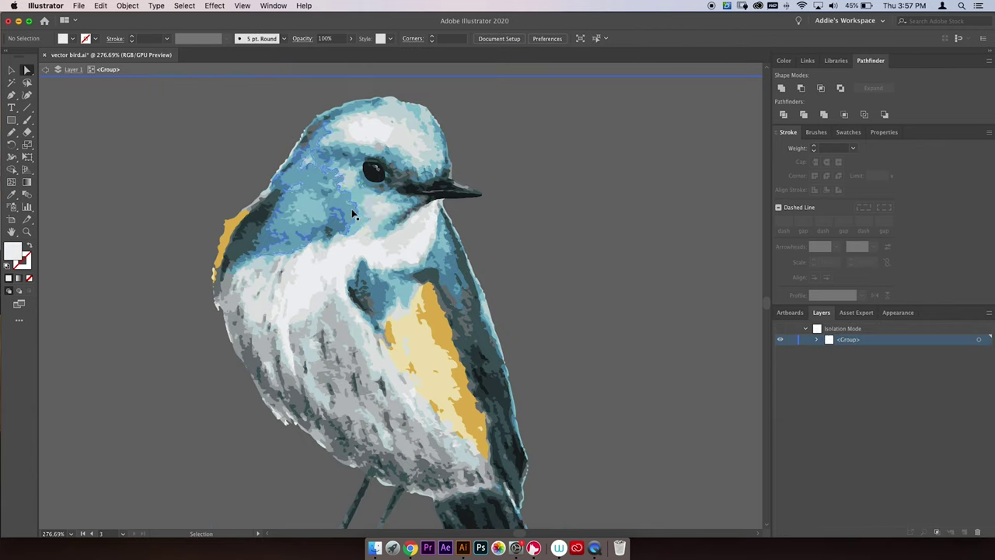
Select a near-black tail shape, extend the selection to all shapes with the same fill color, and group them.
key(a)
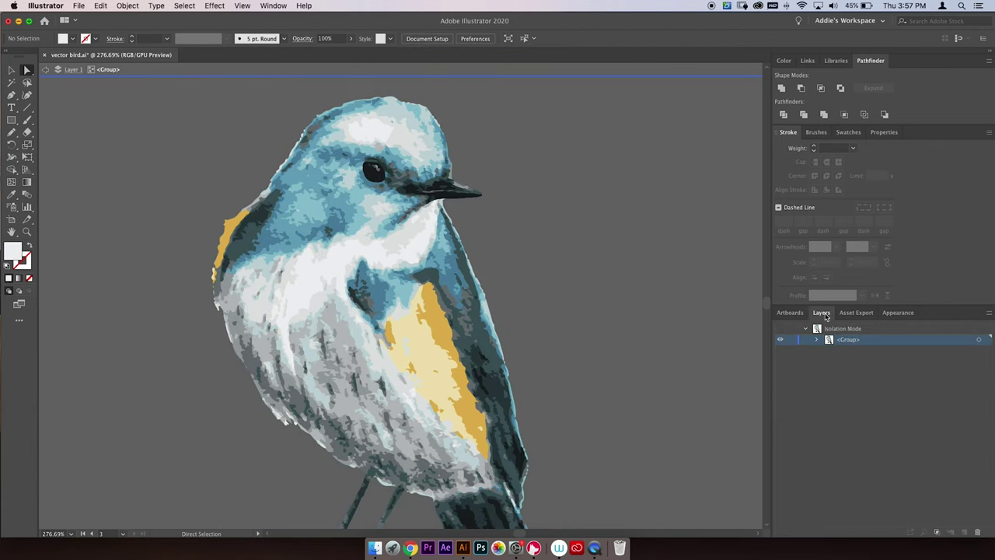
key(space)
drag(465, 316, 418, 225)
drag(331, 246, 401, 297)
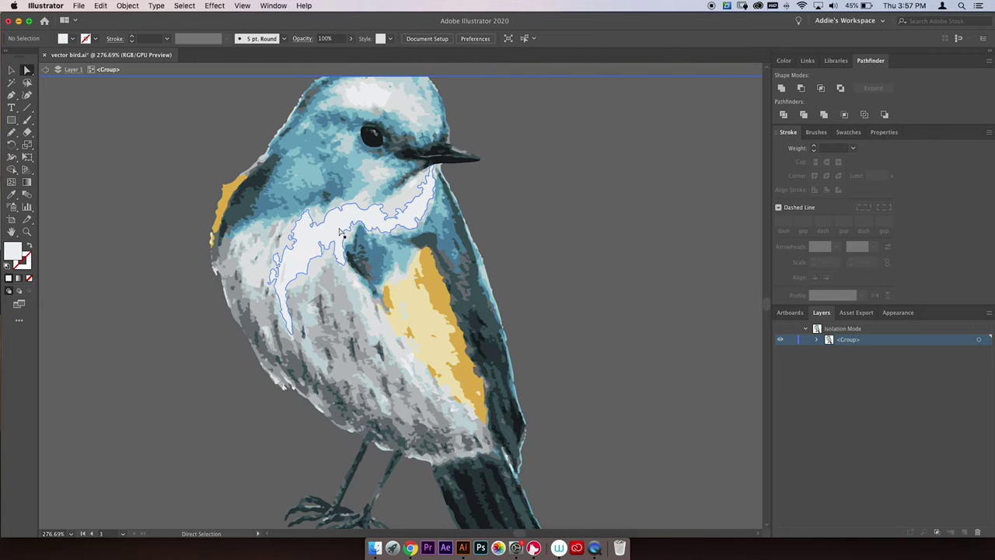
key(space)
drag(450, 237, 388, 180)
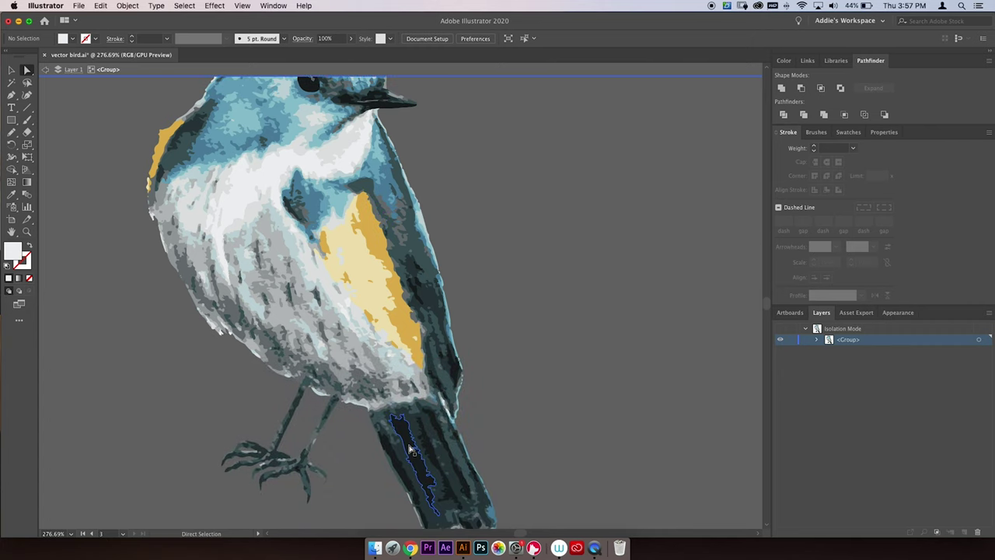
click(405, 441)
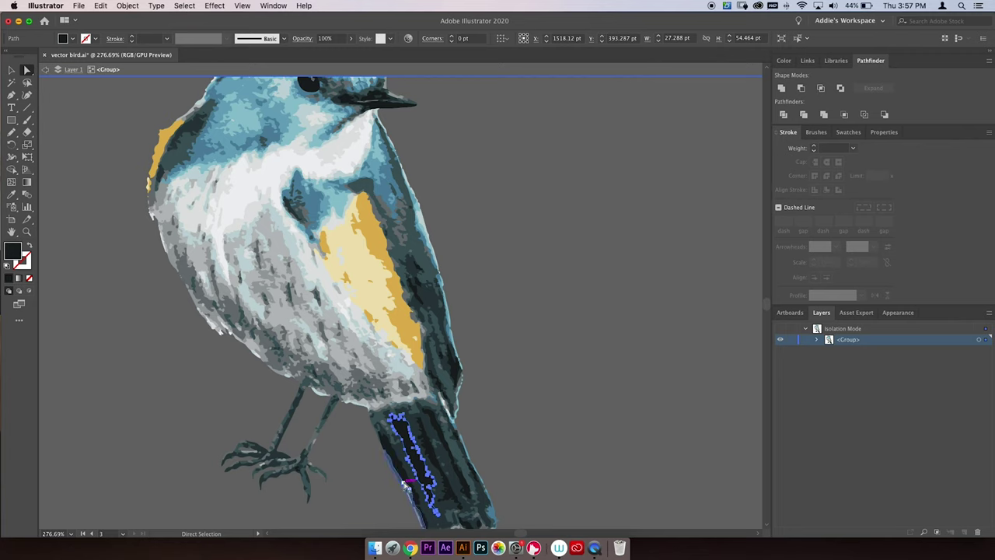
shift+click(429, 444)
shift+click(429, 444)
click(184, 6)
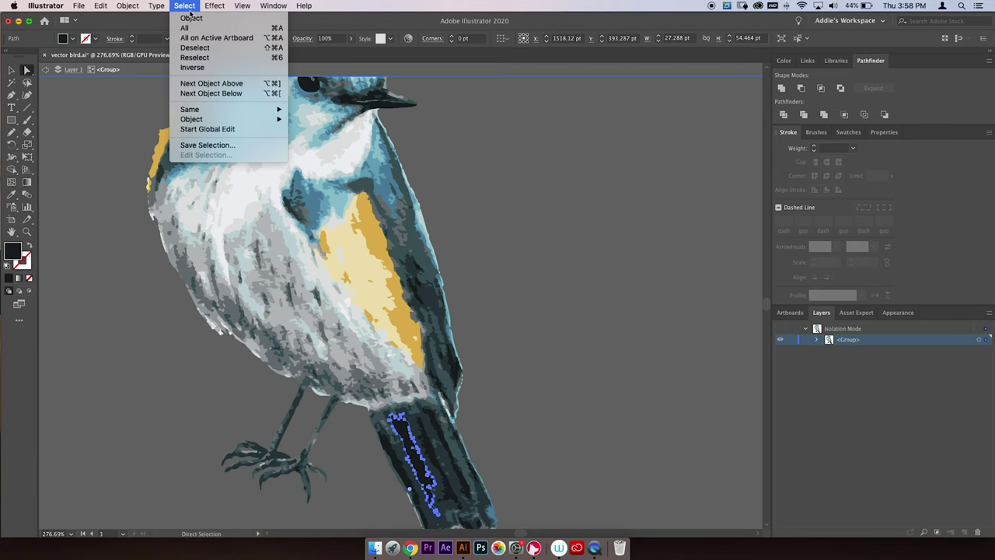
mouse_move(196, 114)
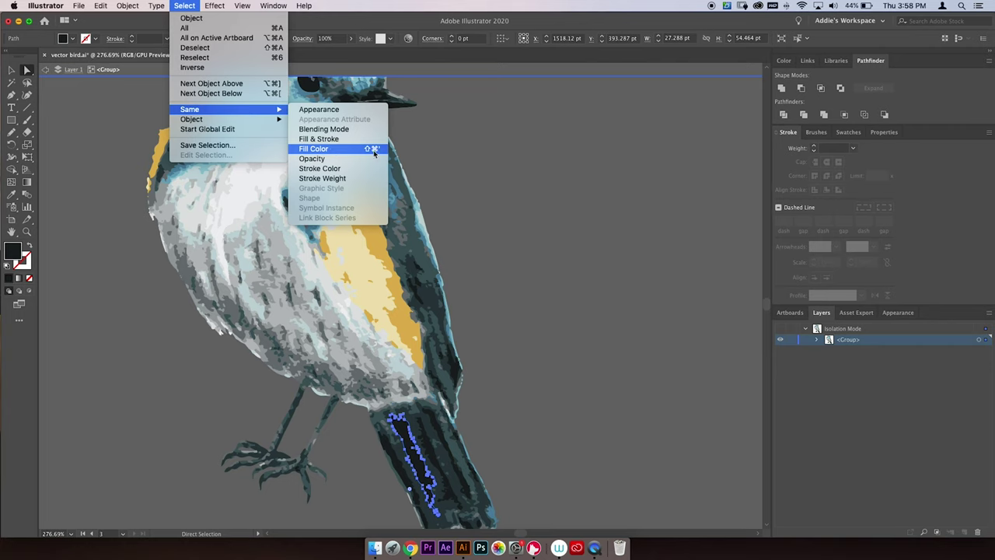
click(369, 150)
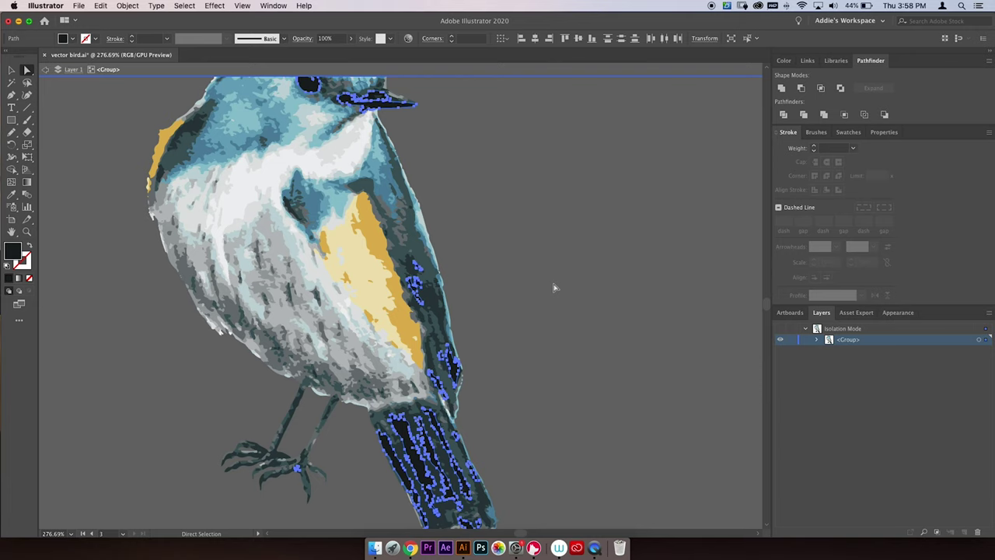
key(v)
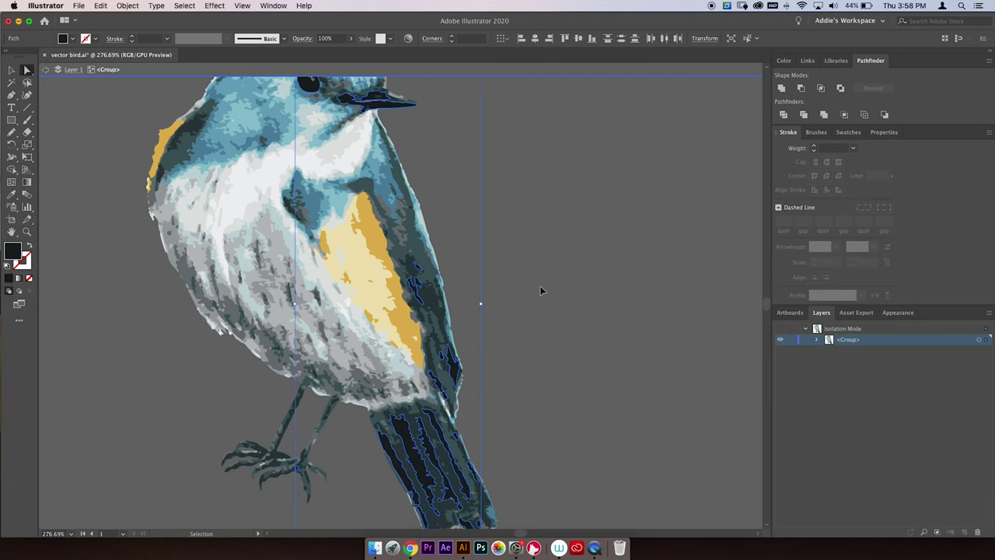
key(a)
Give the near-black group a 0.5 pt stroke in its own fill color, 191E1F.
scroll(311, 303, down, 1)
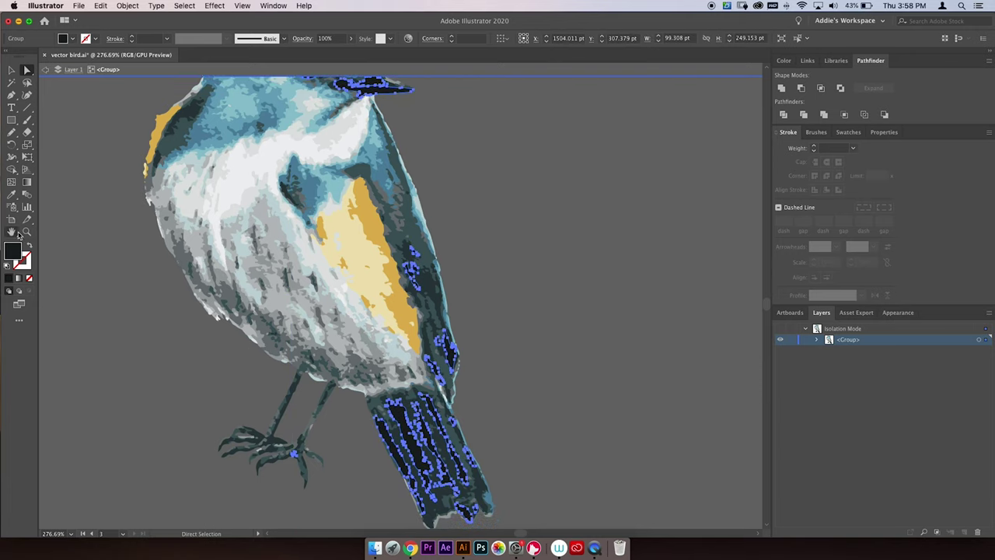
click(28, 259)
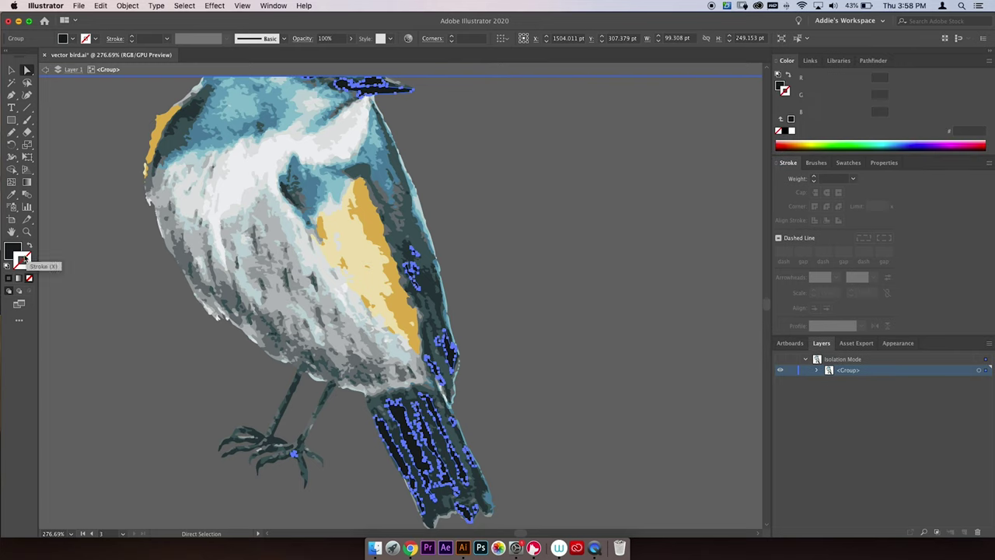
mouse_move(10, 281)
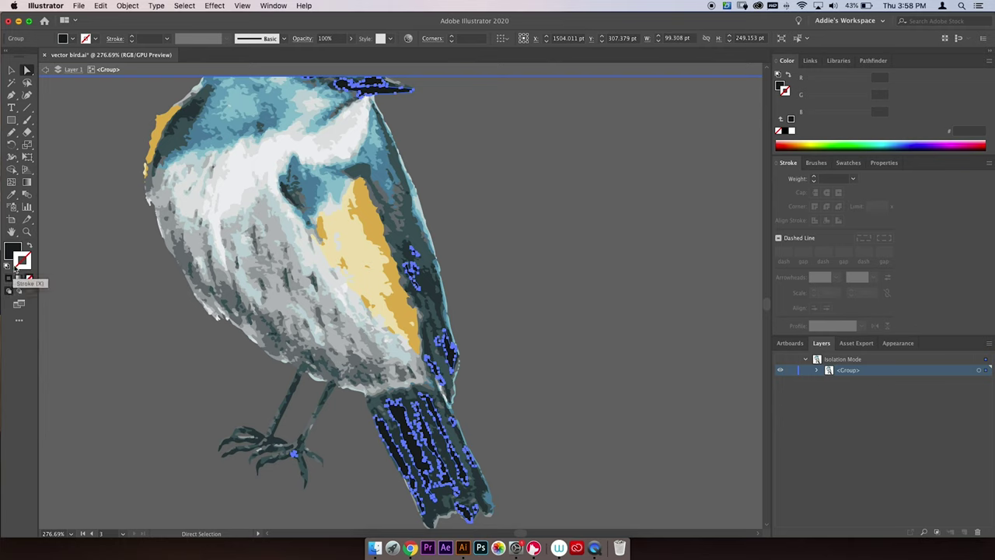
click(8, 282)
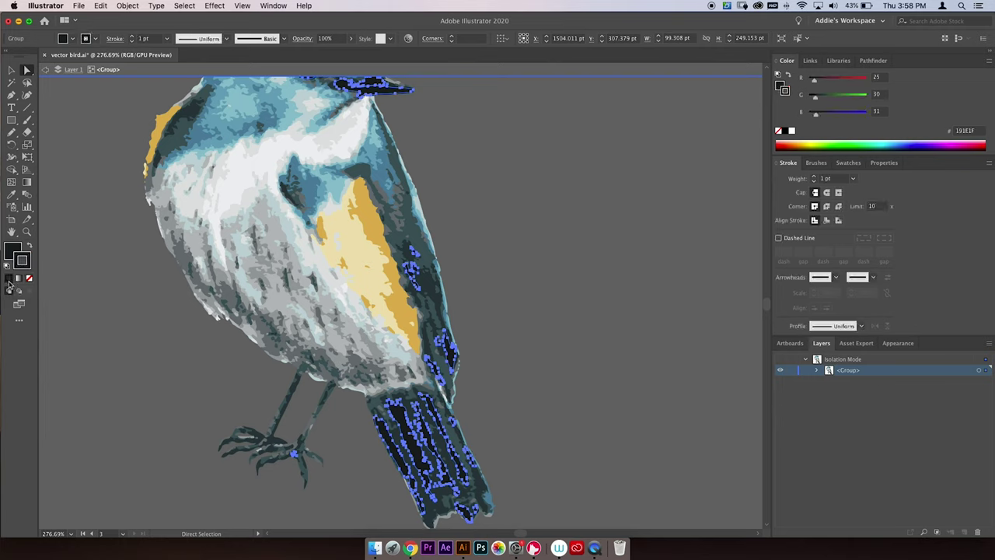
click(853, 178)
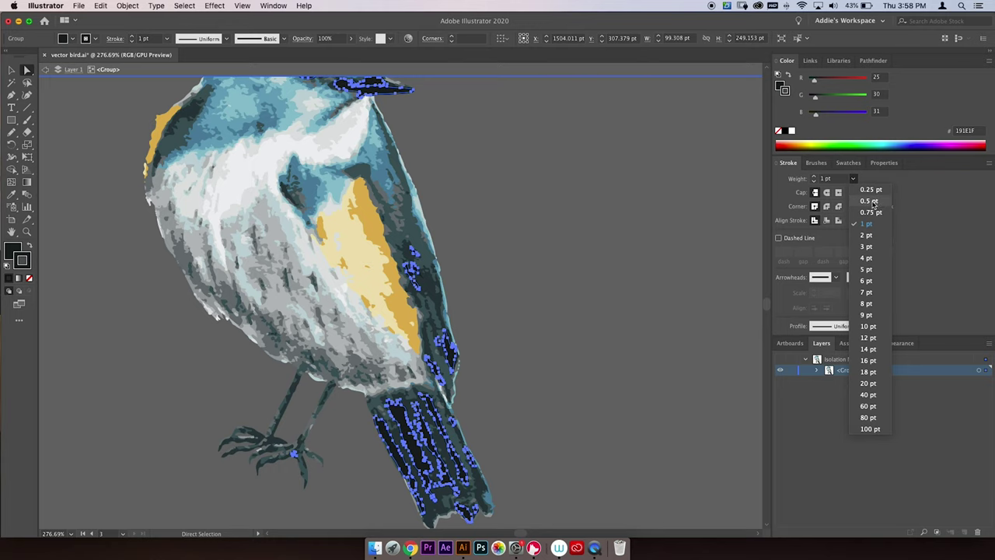
click(870, 202)
Set the near-black group's stroke to round joins and round caps.
scroll(402, 322, up, 5)
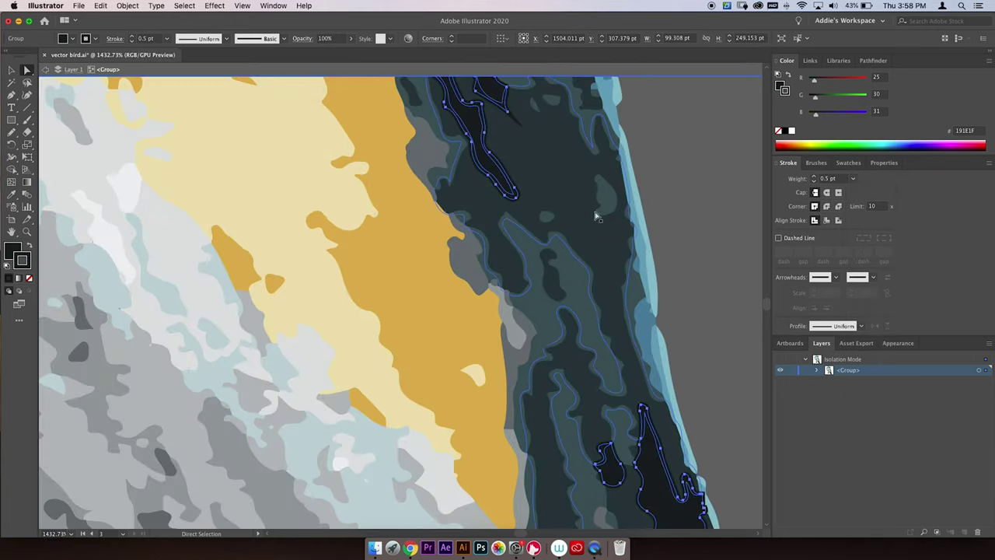
scroll(533, 160, right, 5)
scroll(533, 160, down, 5)
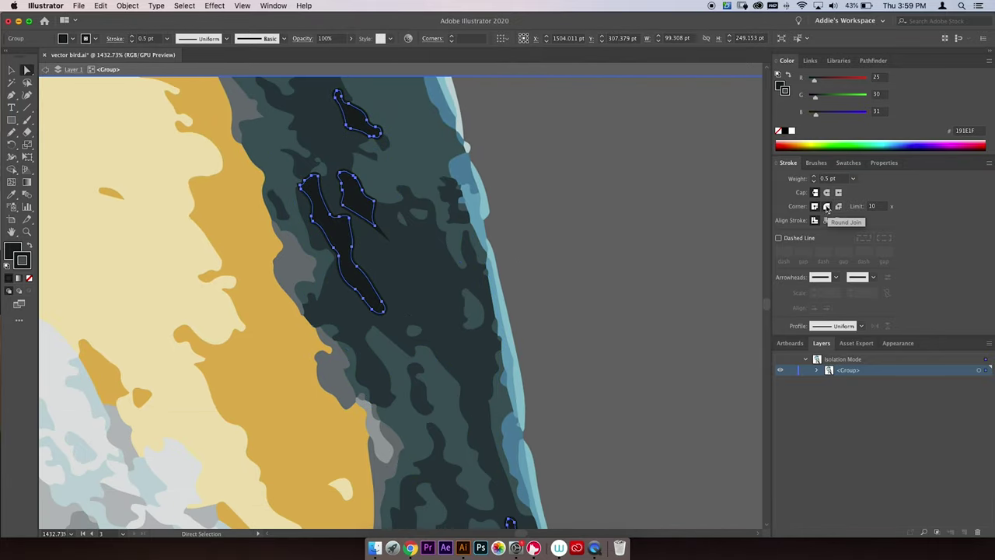
click(826, 206)
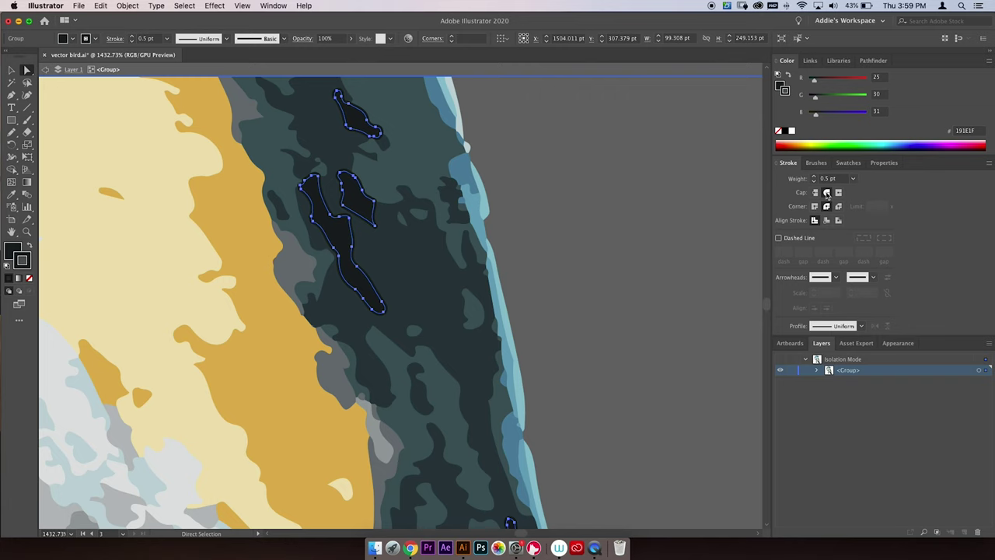
Apply round caps to the near-black group's stroke and deselect the group.
click(826, 193)
scroll(542, 274, down, 6)
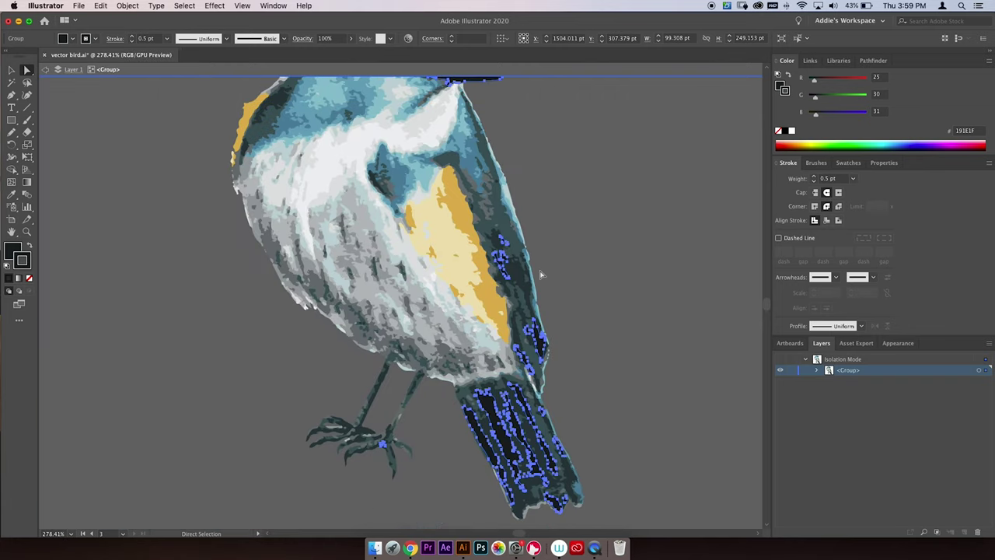
click(541, 275)
Select a dark slate wing shape, extend the selection to all shapes with the same fill color, and group them.
key(v)
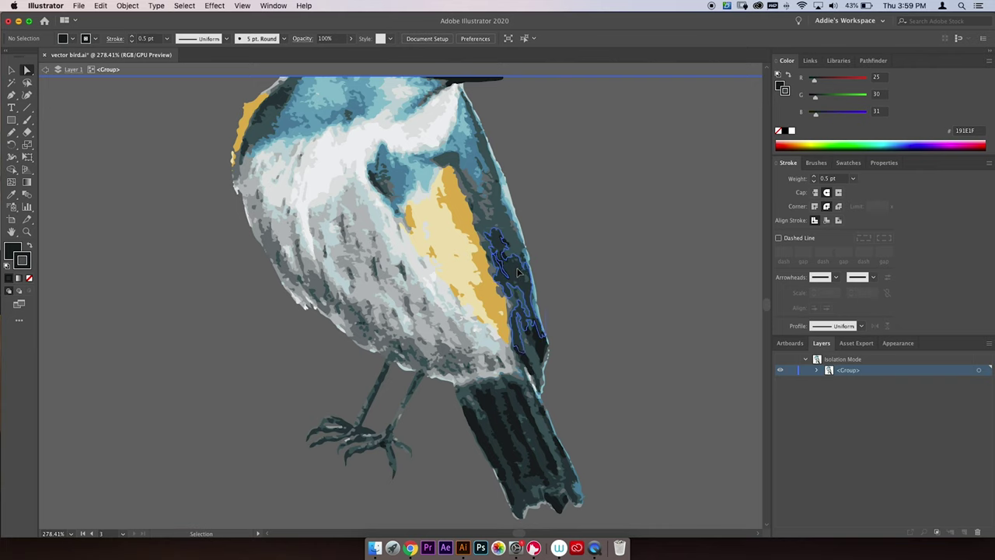
click(526, 269)
key(a)
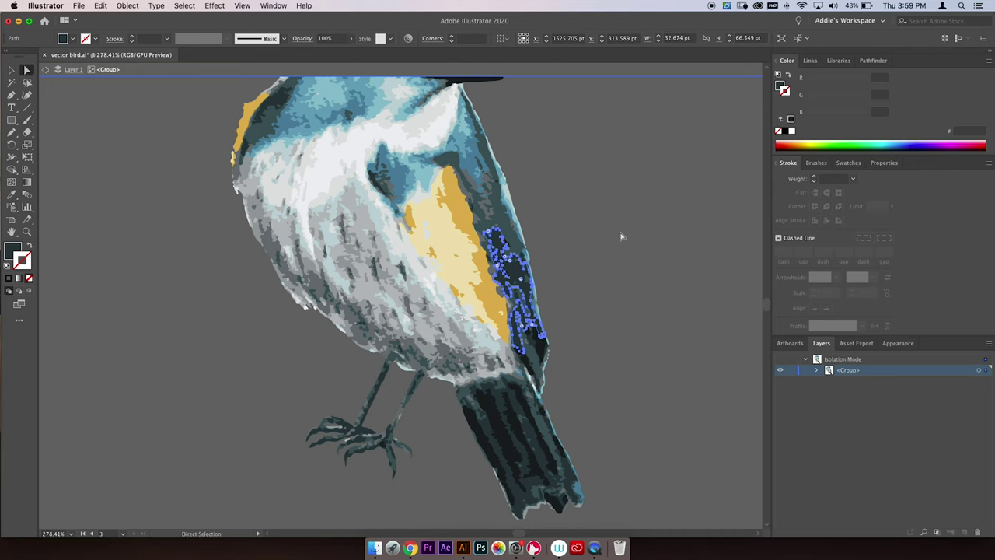
key(v)
key(super+a)
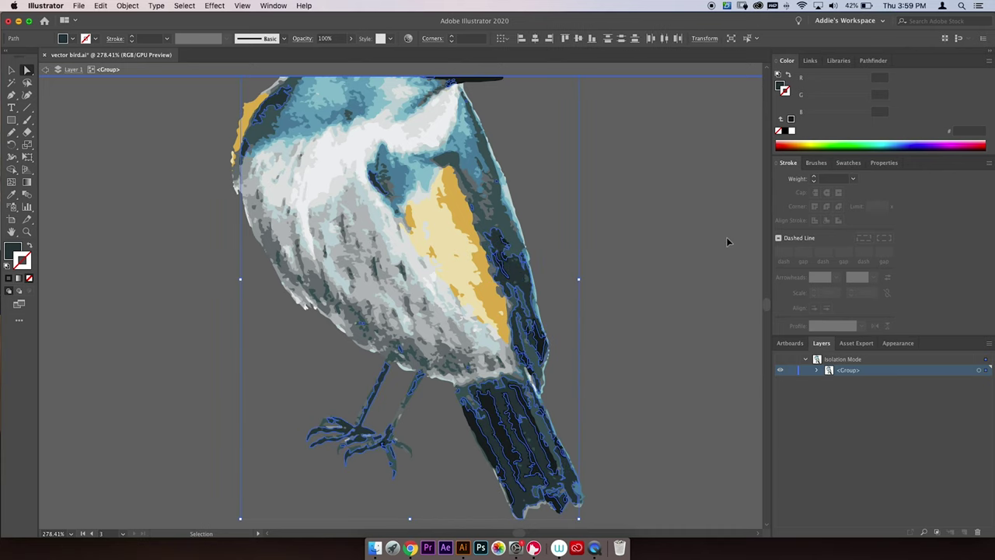
key(a)
Give the dark slate group a 0.5 pt stroke in its own fill color, 2D3A3E, with round joins and round caps, and deselect it.
click(8, 276)
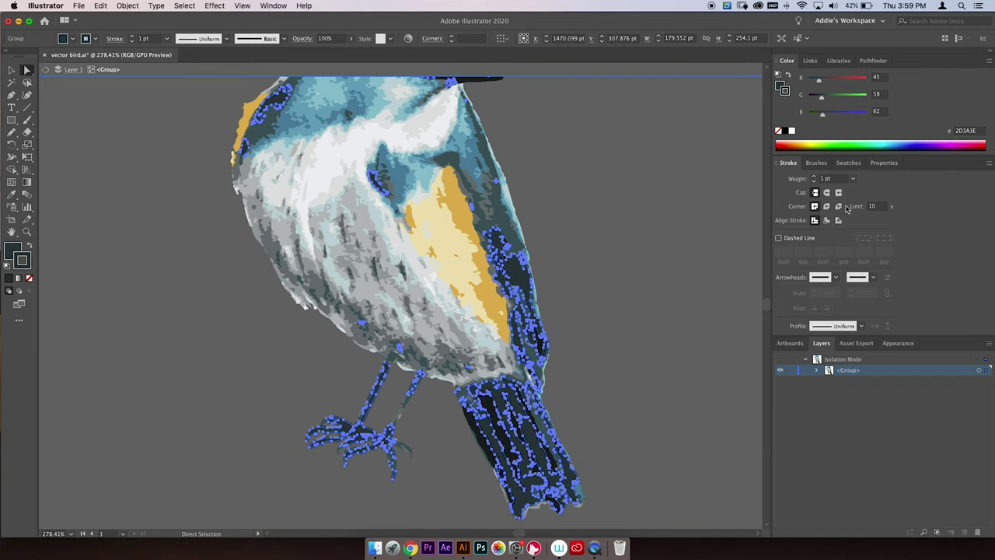
click(813, 181)
click(813, 181)
click(826, 206)
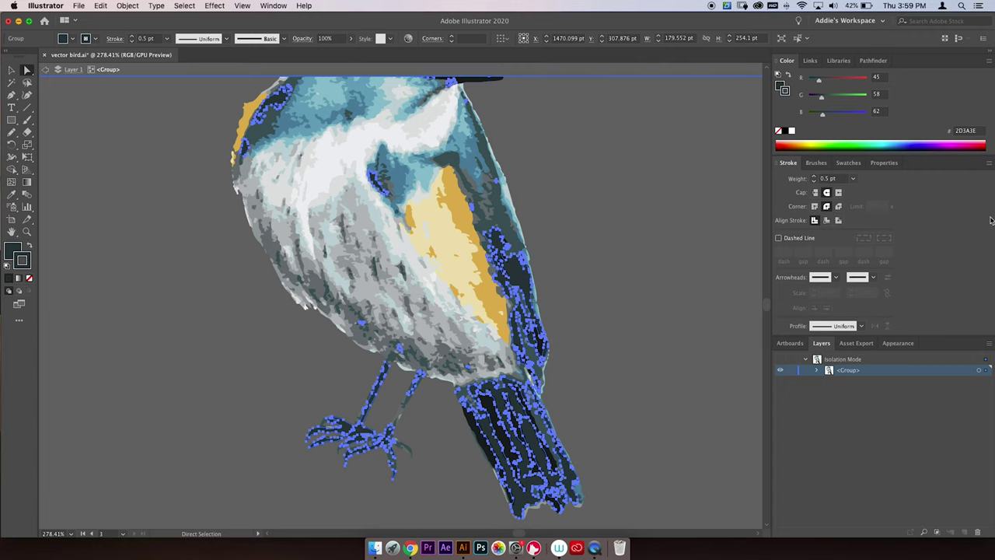
key(super+shift+a)
List the contents of the bird group and look over the head, body and tail for remaining gaps.
drag(645, 218, 630, 365)
drag(412, 332, 419, 325)
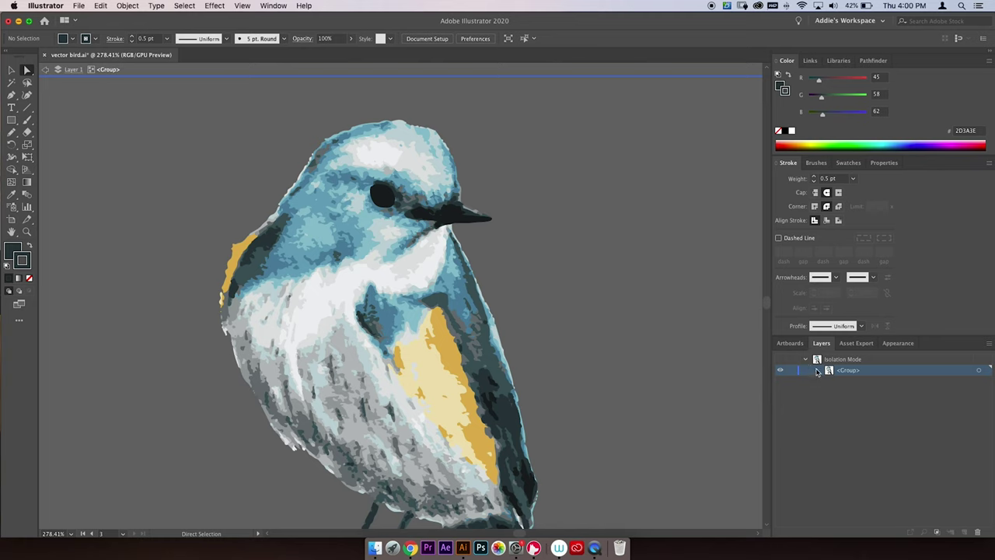
click(818, 371)
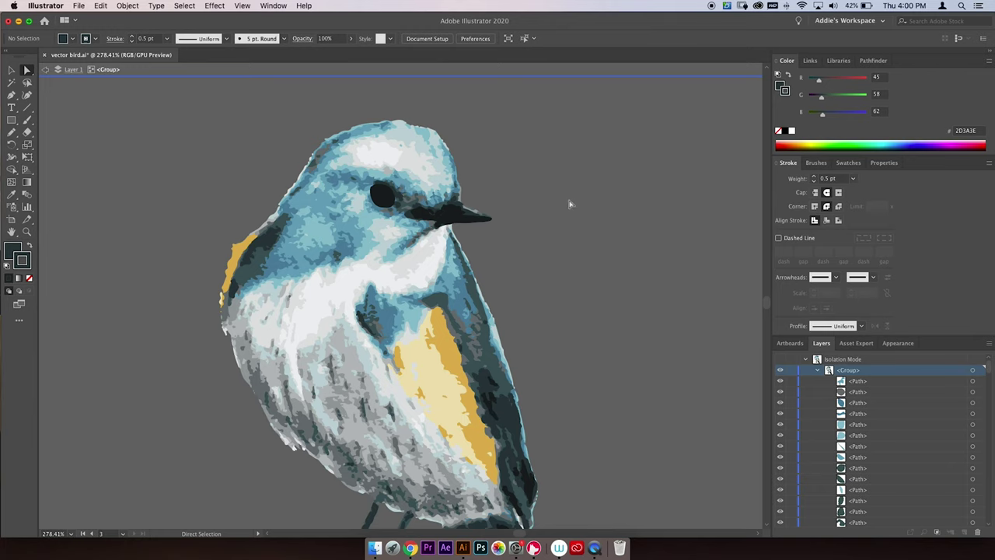
click(383, 196)
click(531, 303)
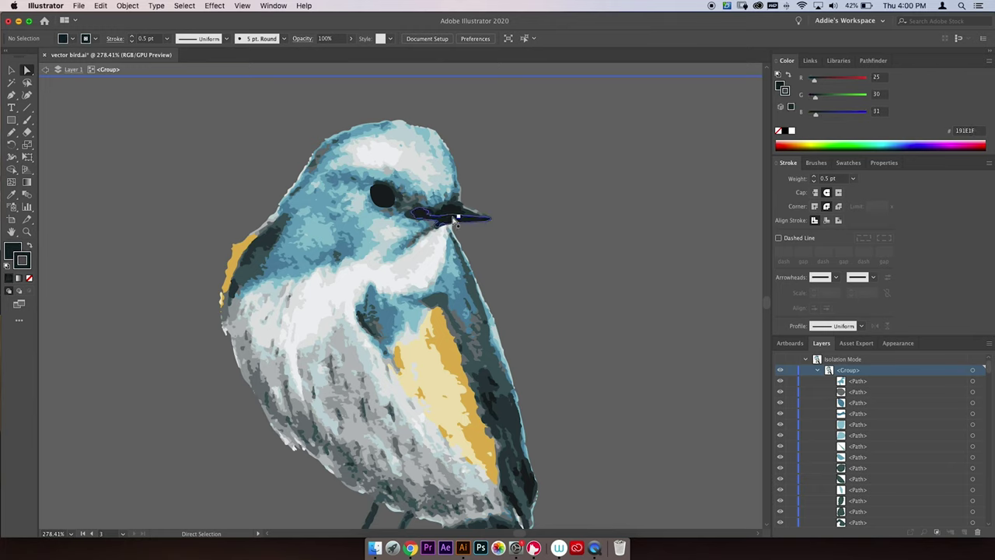
scroll(553, 267, down, 10)
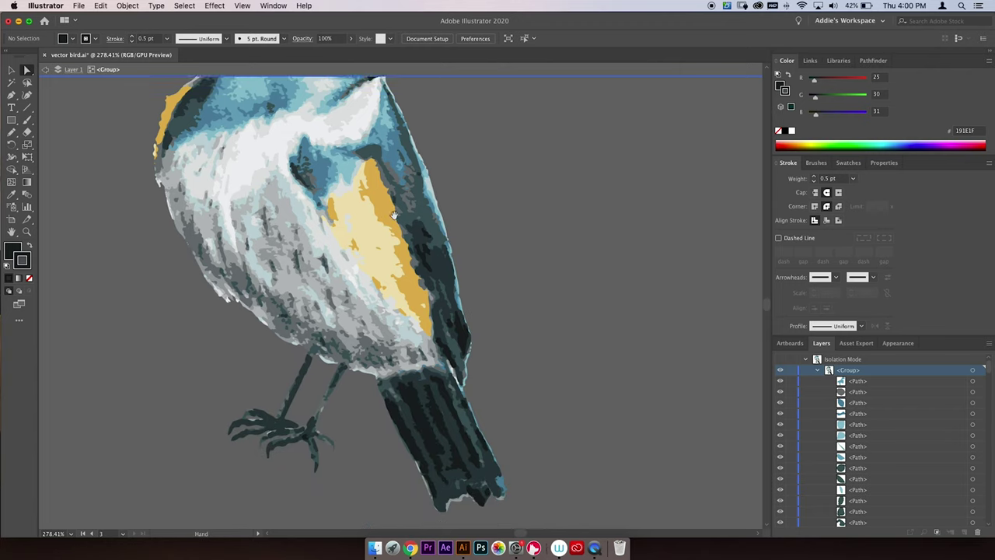
scroll(362, 234, up, 8)
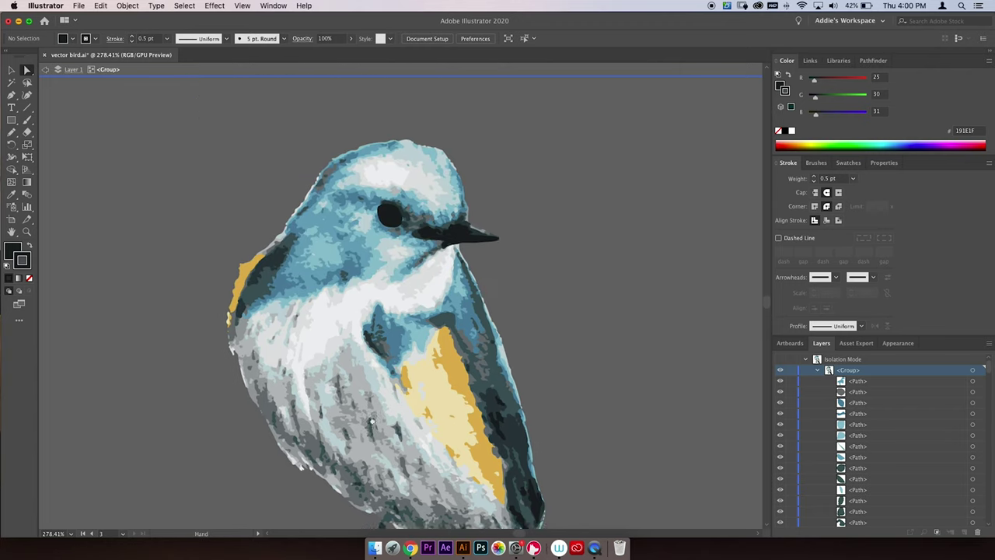
scroll(350, 262, down, 7)
scroll(350, 262, down, 2)
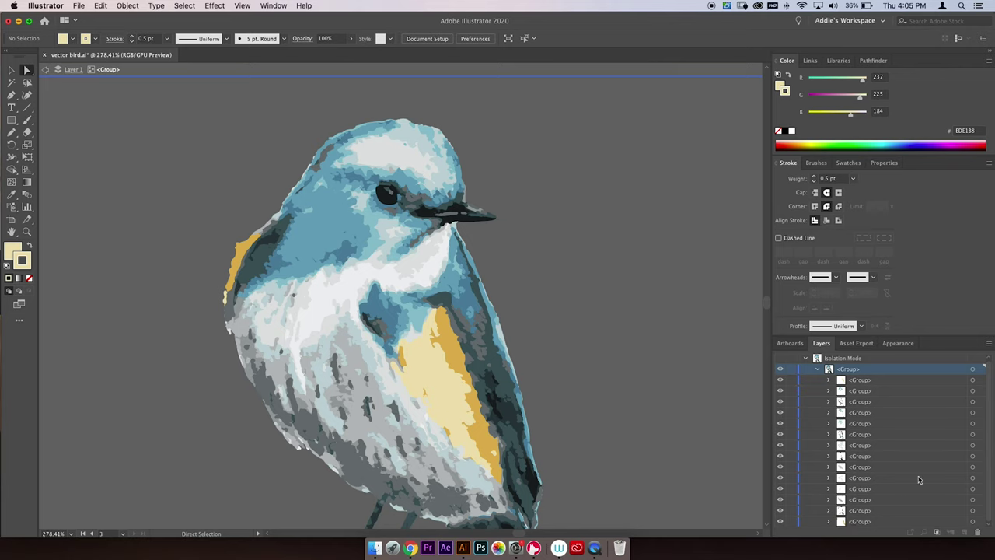
Target the light gray E0E2E2 color group and move it up to third place in the stacking order.
click(860, 478)
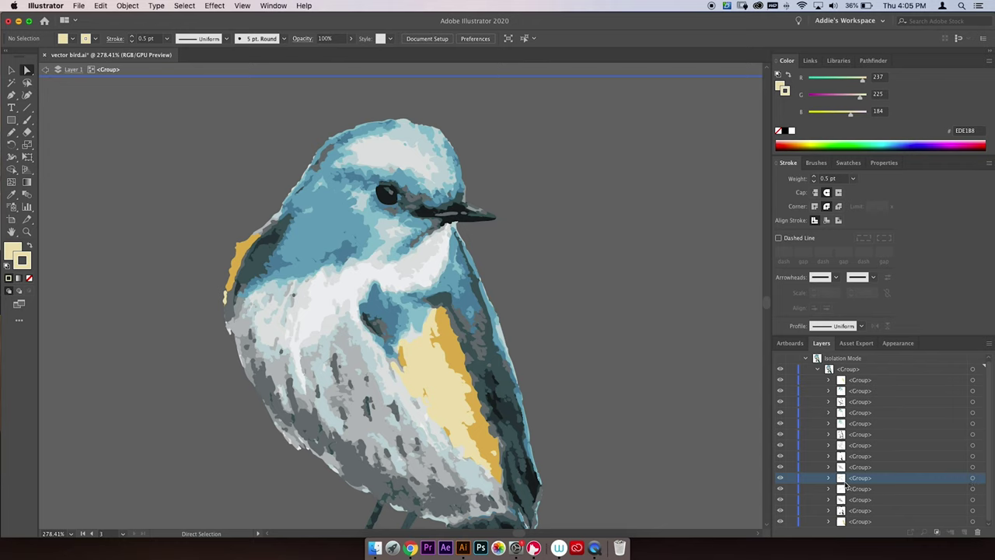
click(973, 478)
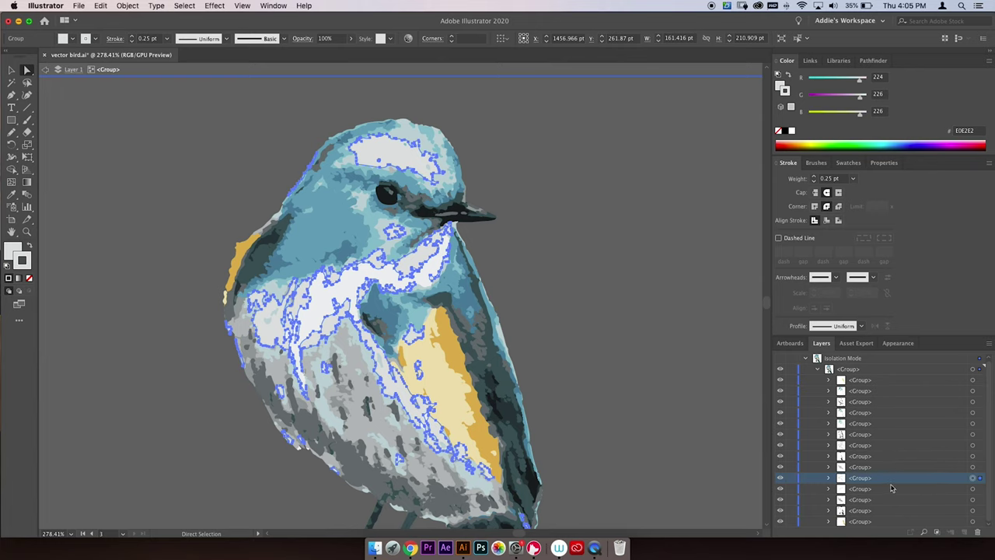
drag(877, 475, 892, 401)
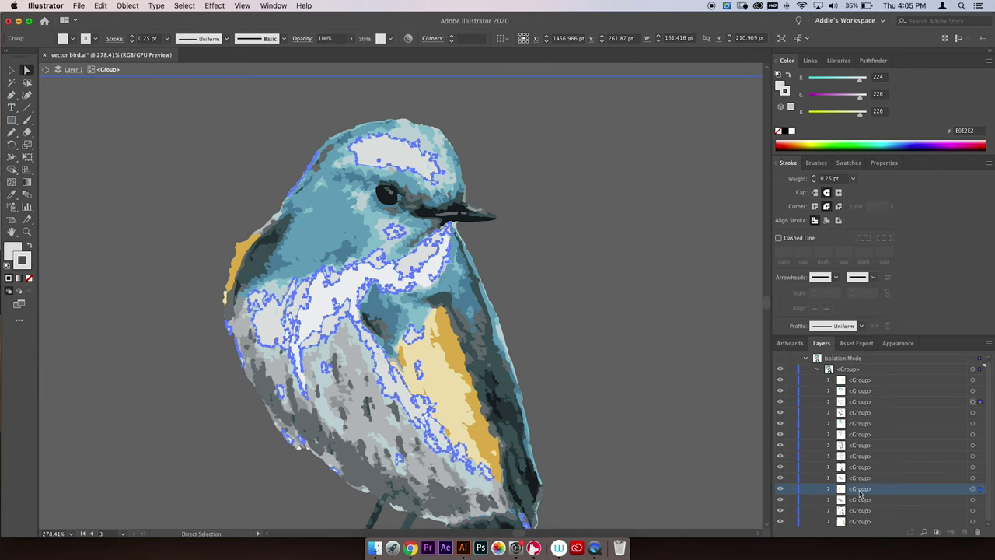
Target the color groups to identify them and move the mid-blue 77A4BB group down to seventh place in the stacking order.
click(973, 489)
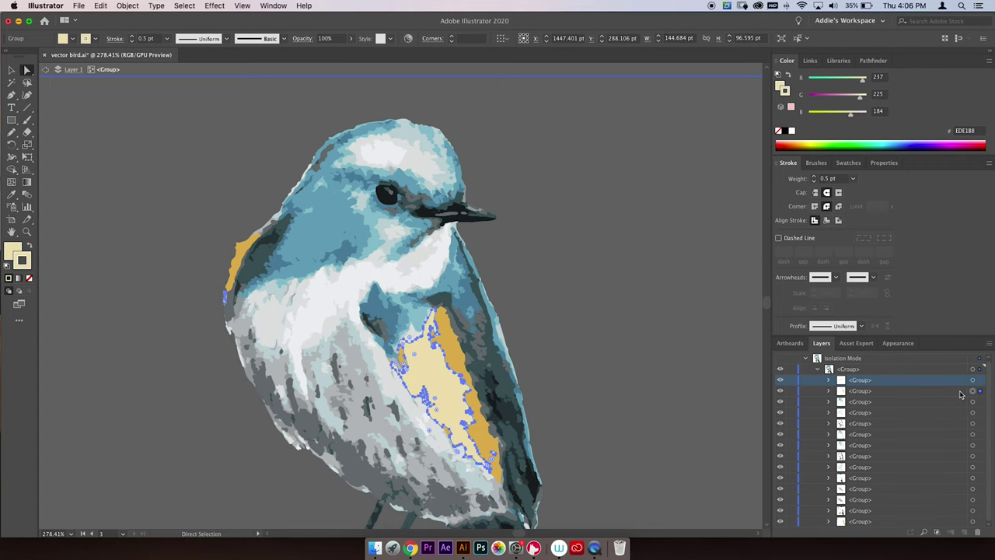
click(961, 394)
click(974, 402)
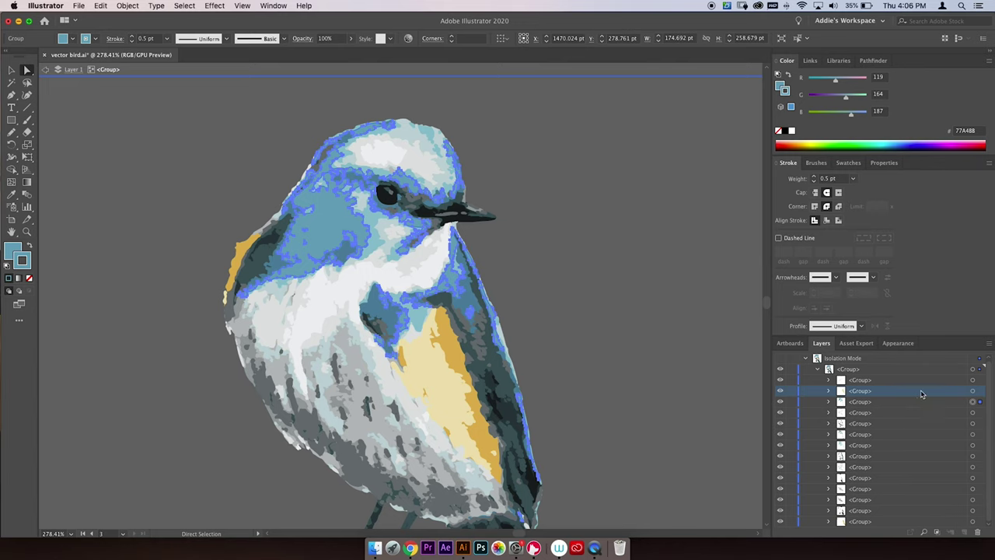
drag(919, 398, 907, 456)
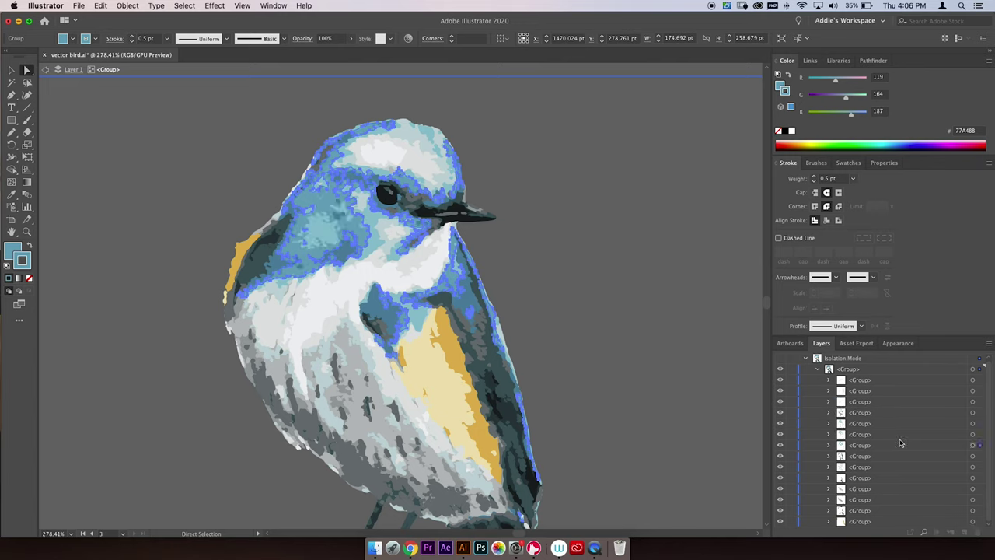
Raise the gray B9BCBC group toward the front of the stacking order and lower the fifth color group toward the back.
click(926, 490)
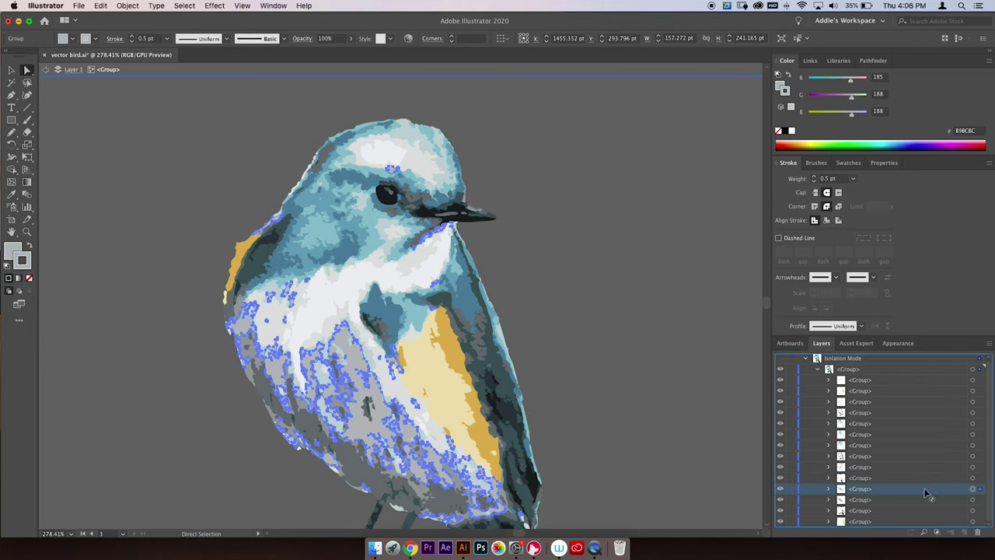
drag(925, 492, 900, 397)
click(974, 478)
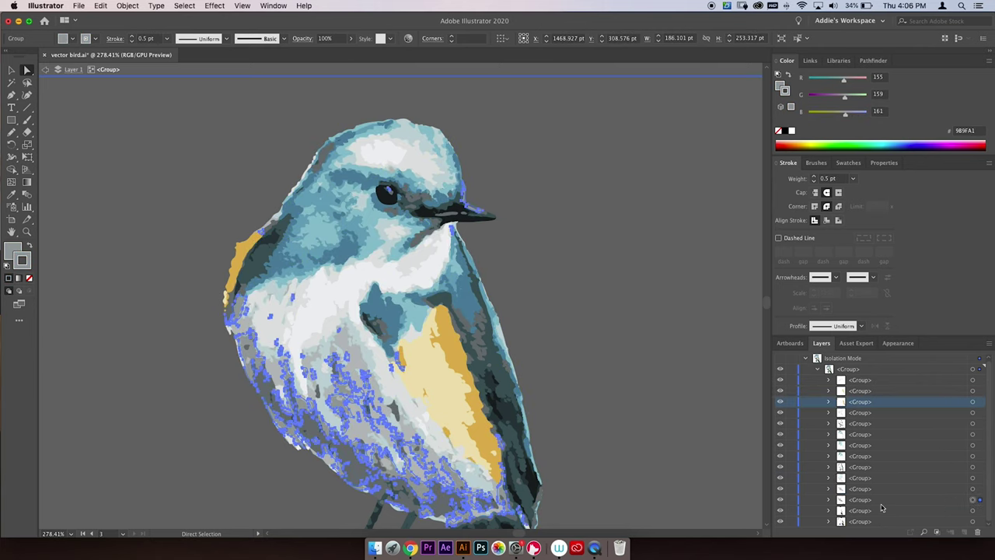
click(972, 467)
click(972, 436)
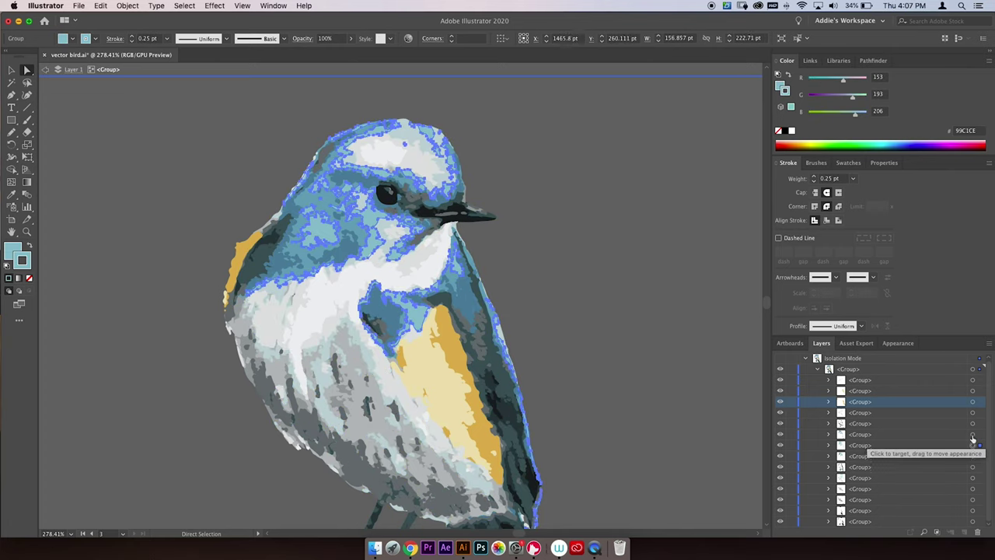
click(973, 425)
drag(956, 424, 927, 508)
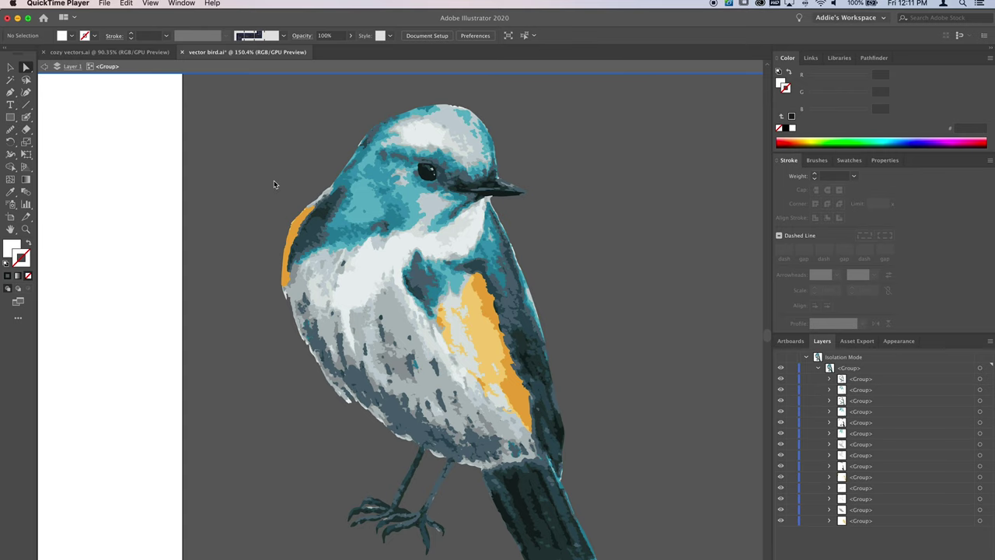
Select all of the bird's color groups and open the full Simplify options for their paths.
scroll(273, 184, down, 2)
scroll(273, 184, right, 2)
click(184, 127)
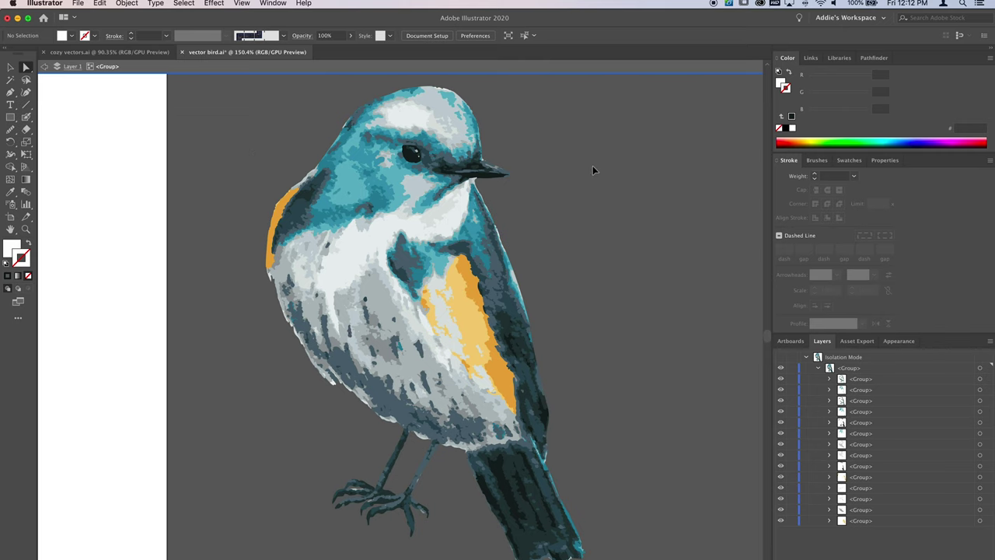
key(super+a)
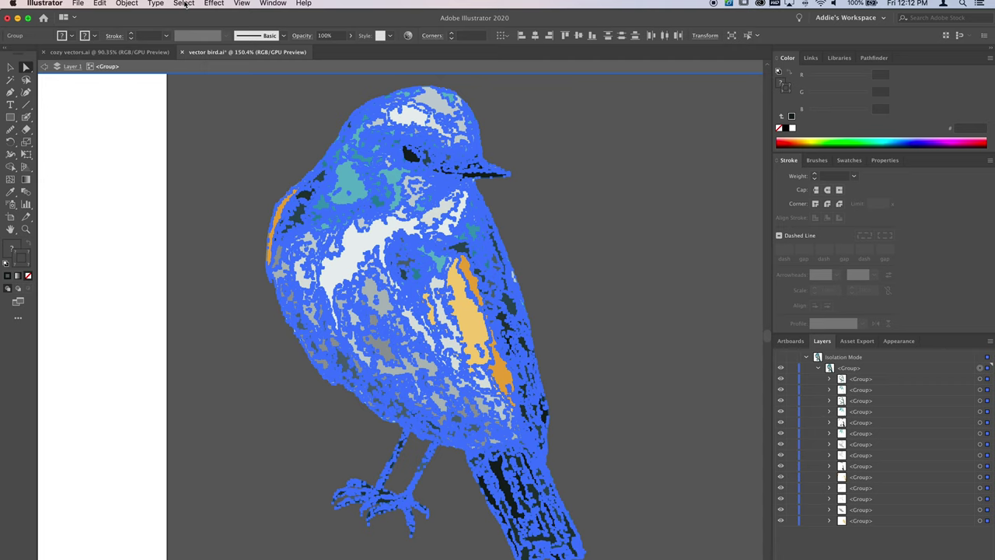
click(127, 4)
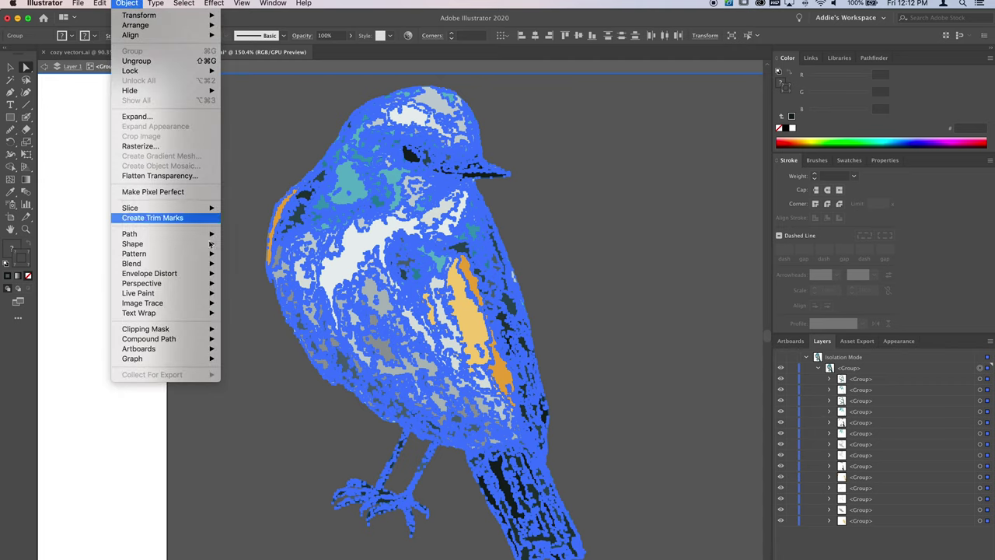
mouse_move(148, 234)
click(253, 295)
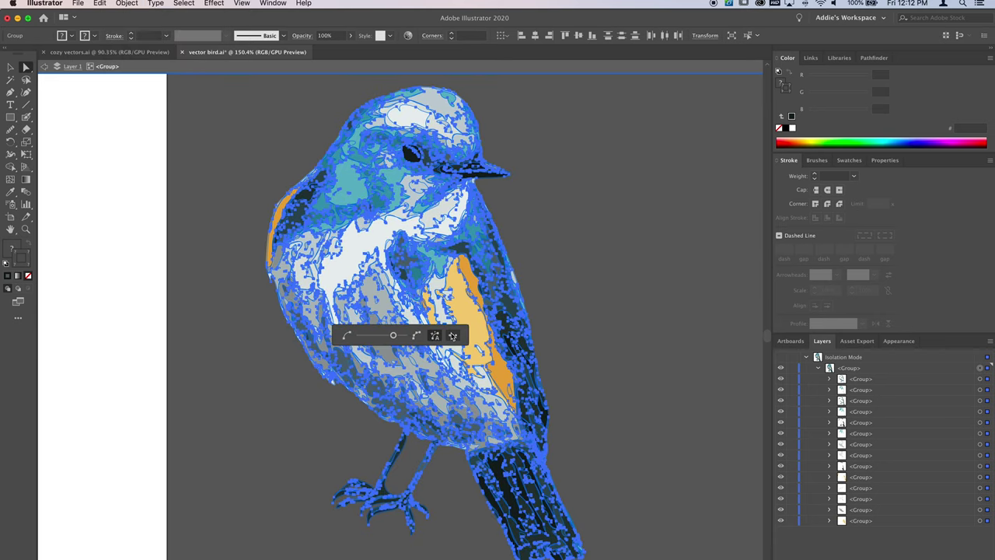
click(454, 337)
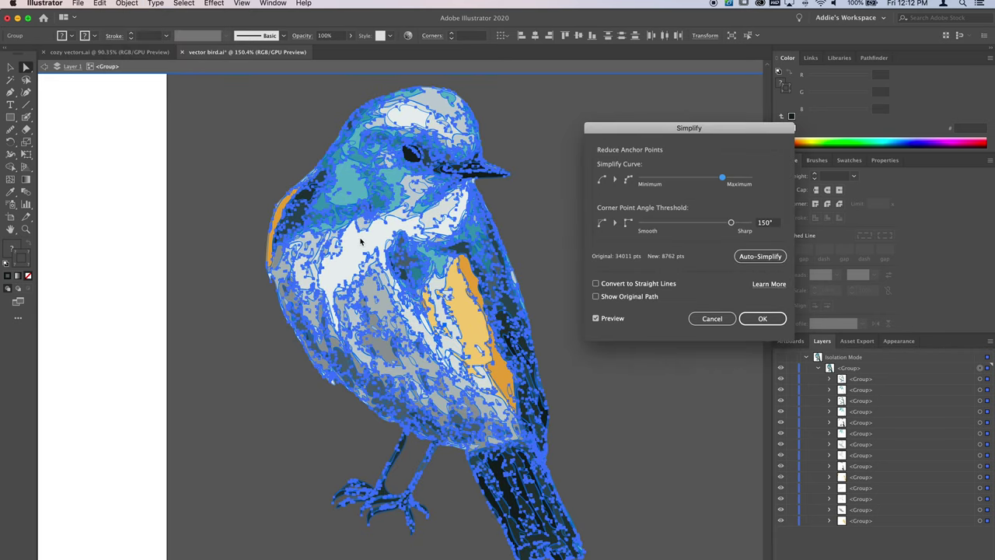
Raise the Simplify curve close to maximum with a 170° corner point angle threshold, and compare the result against the original paths.
drag(724, 182, 743, 182)
drag(731, 223, 743, 225)
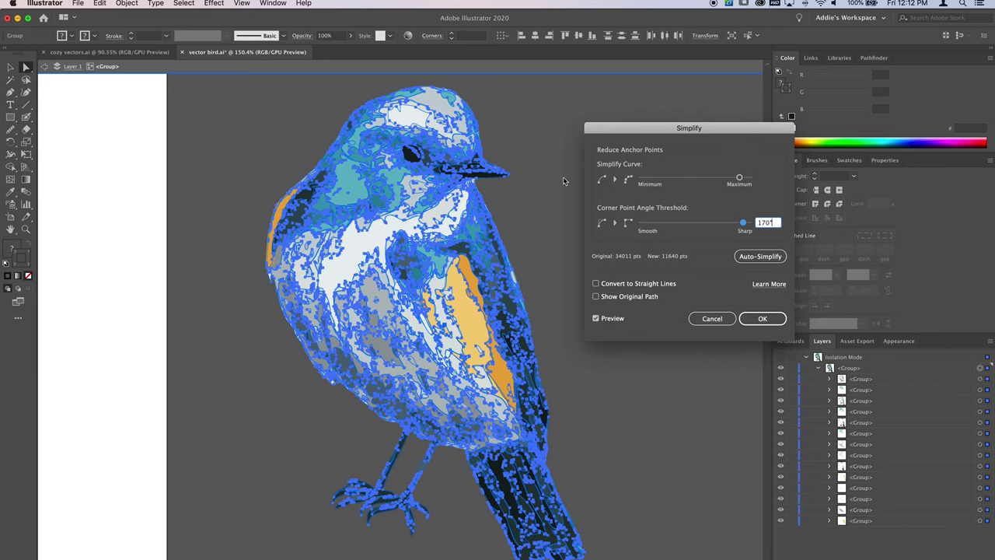
click(596, 297)
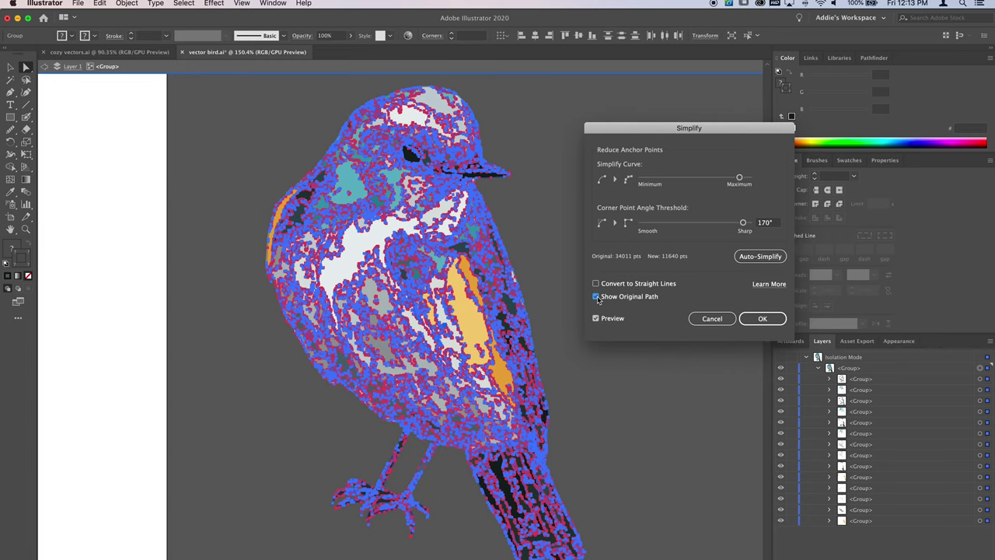
click(596, 297)
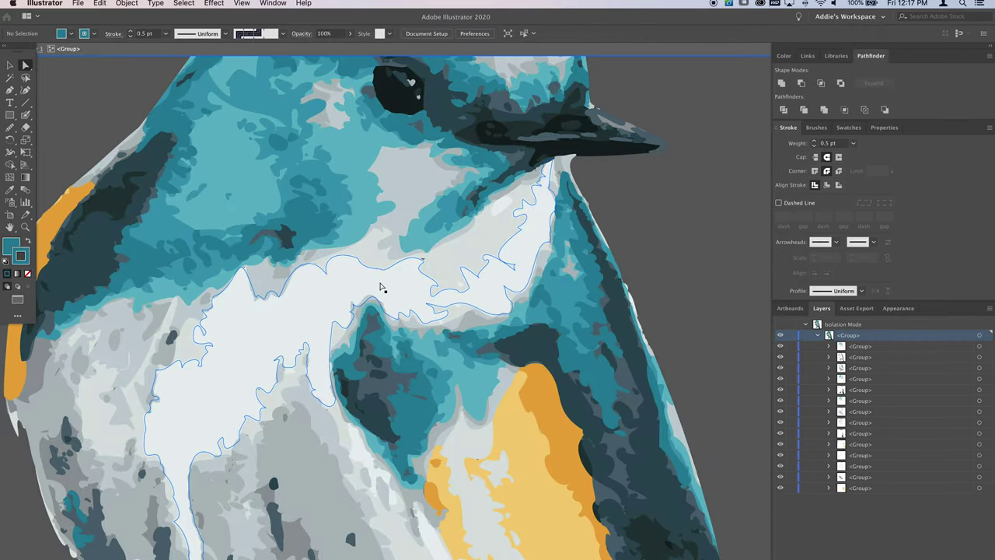
Draw a rectangle about 288 × 337 pt over the bird and fill it with red FF1717.
key(super+minus)
key(super+minus)
key(super+minus)
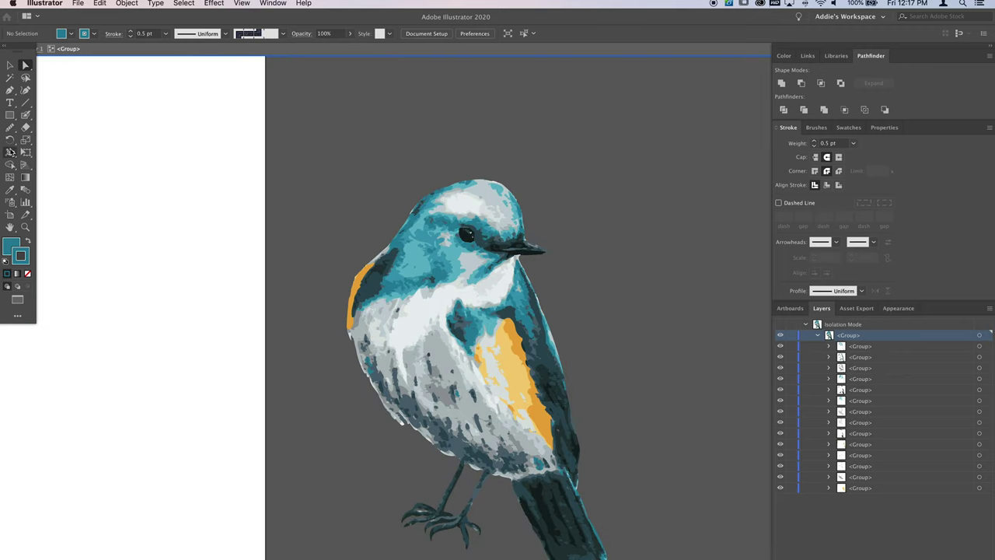
click(9, 247)
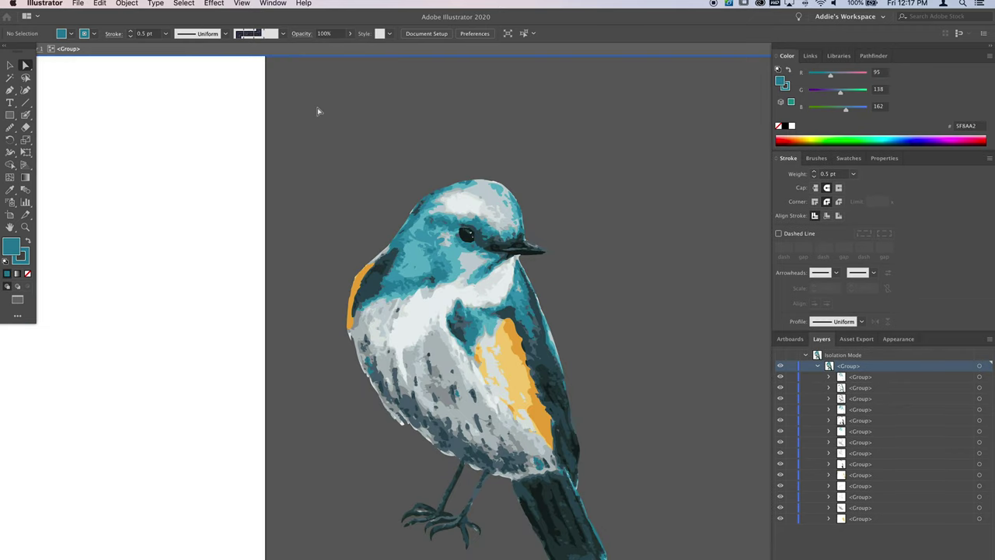
key(m)
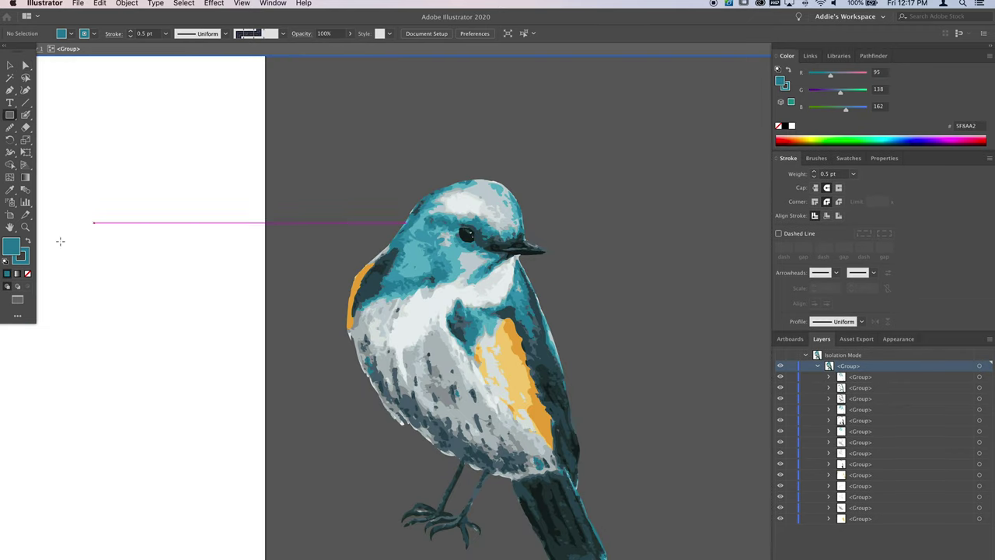
drag(296, 140, 537, 365)
drag(592, 441, 674, 559)
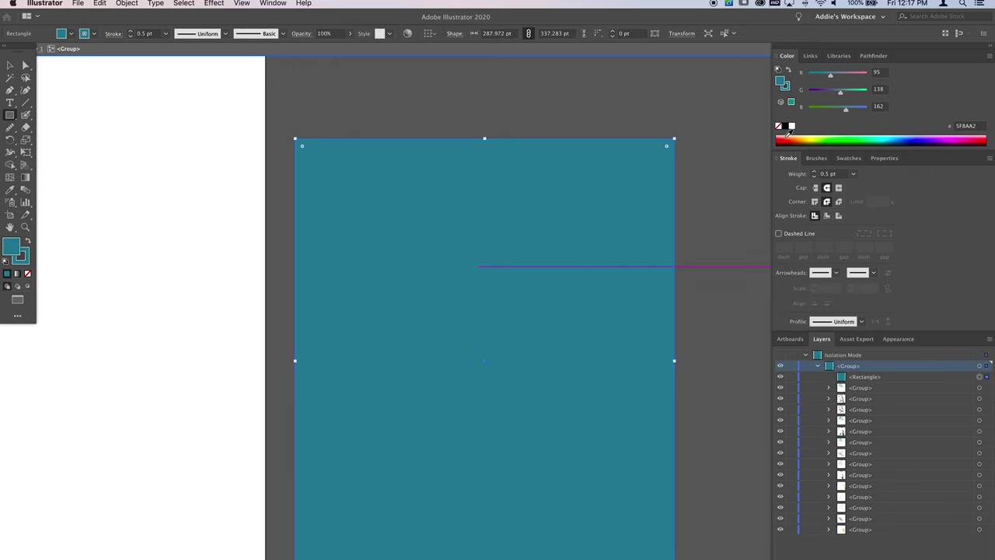
click(780, 143)
click(779, 139)
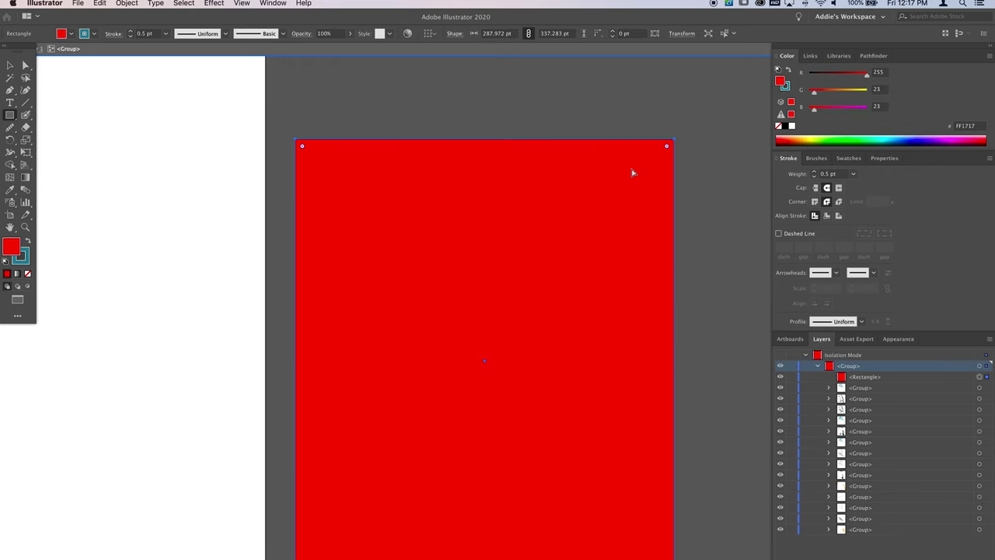
Send the red rectangle behind all of the bird's color groups and narrow it to about 241 pt wide.
key(super+shift+bracketleft)
key(a)
drag(674, 366, 613, 367)
Redraw the red rectangle's outline with the Pencil tool so it follows the bird's contour with a narrow margin, feet included.
key(n)
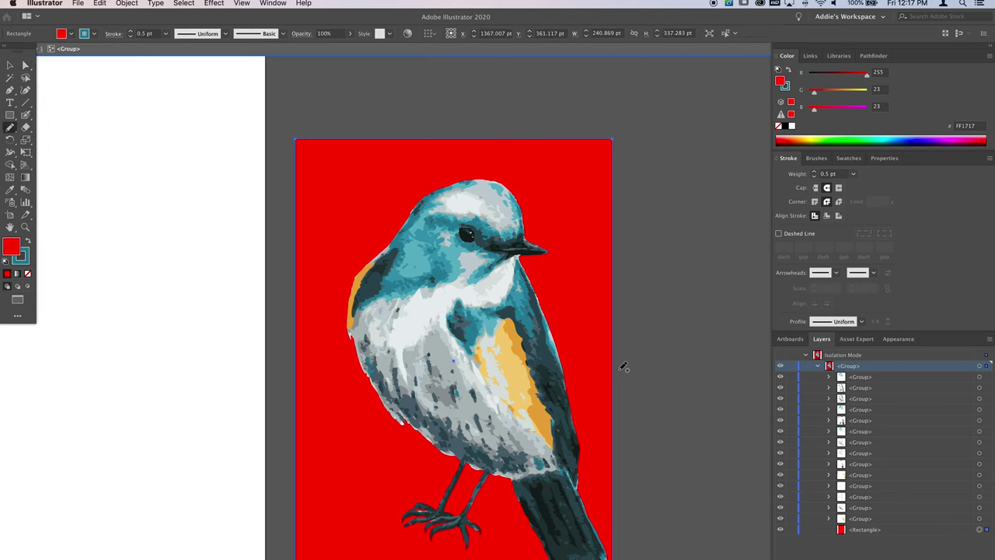
drag(611, 535, 580, 397)
mouse_move(541, 268)
mouse_down()
mouse_move(552, 248)
mouse_move(534, 214)
mouse_move(480, 167)
mouse_up()
mouse_move(393, 220)
mouse_down()
mouse_move(366, 259)
mouse_move(352, 337)
mouse_move(359, 384)
mouse_up()
drag(444, 467, 446, 469)
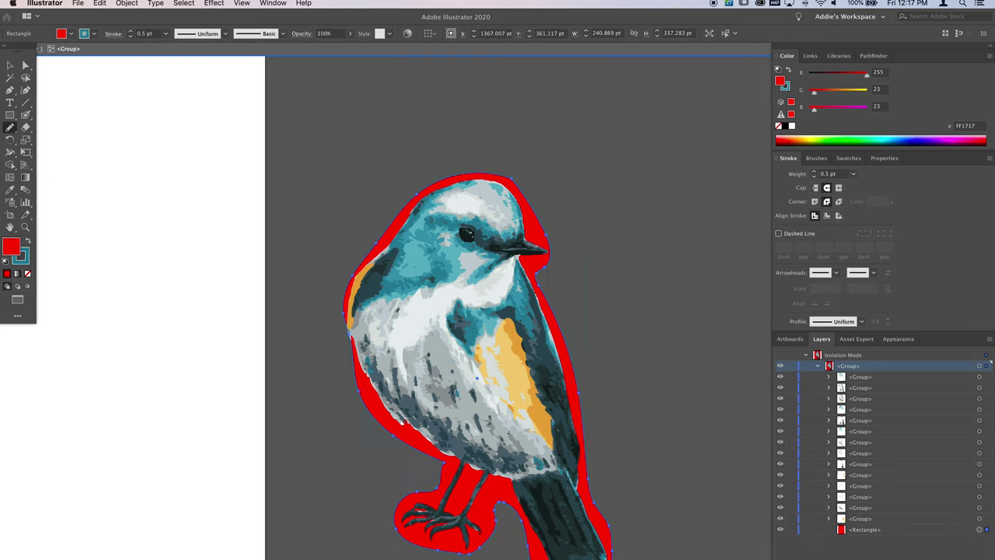
Redraw the upper edge of the off-white EDF0F1 throat shape with the Pencil tool to cover the two red gaps below the teal cheek.
scroll(500, 286, up, 5)
key(a)
scroll(354, 272, left, 2)
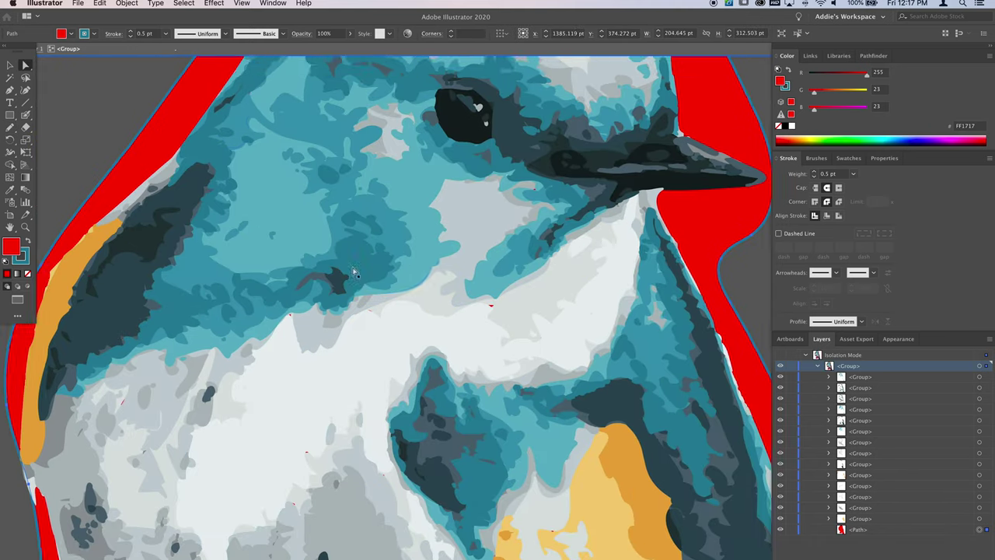
scroll(354, 272, left, 2)
scroll(346, 335, up, 5)
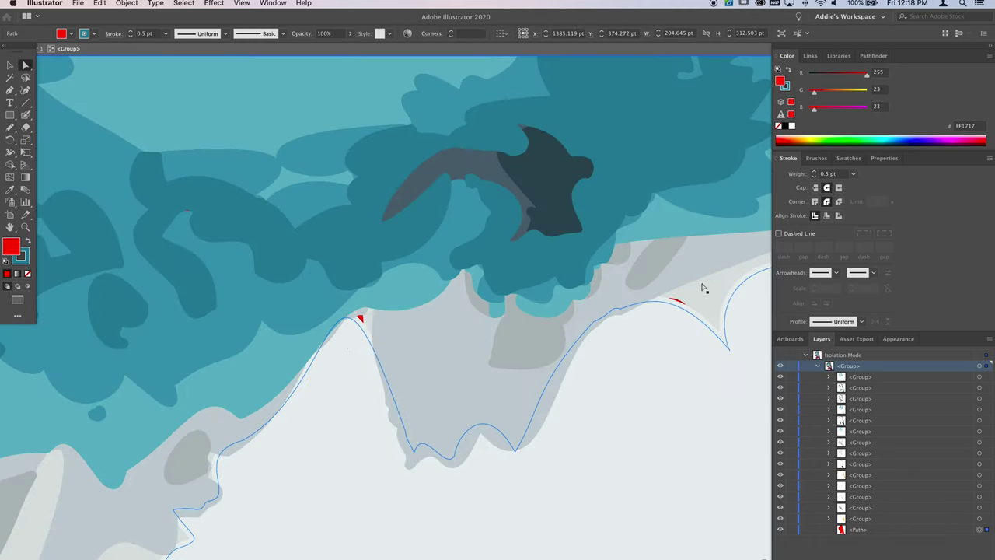
click(542, 398)
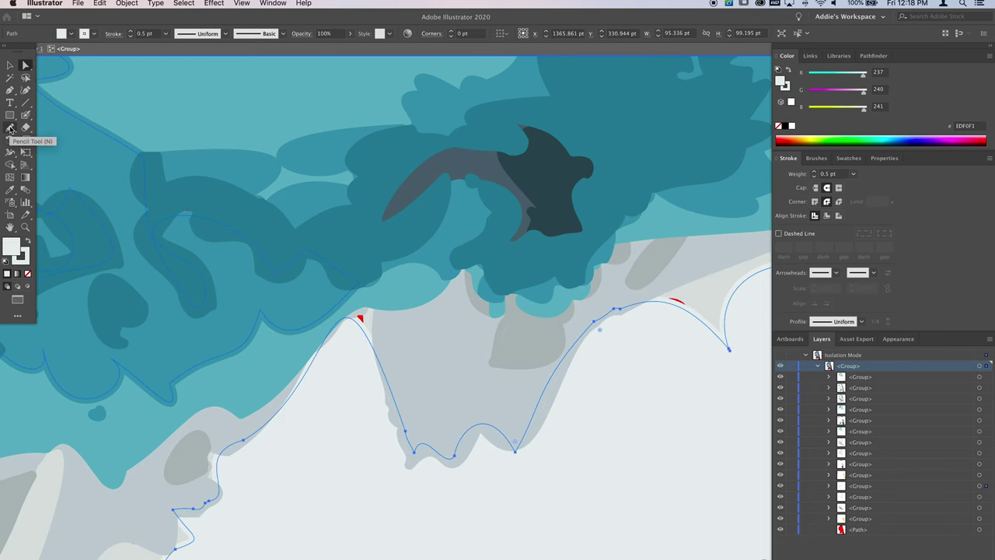
click(9, 127)
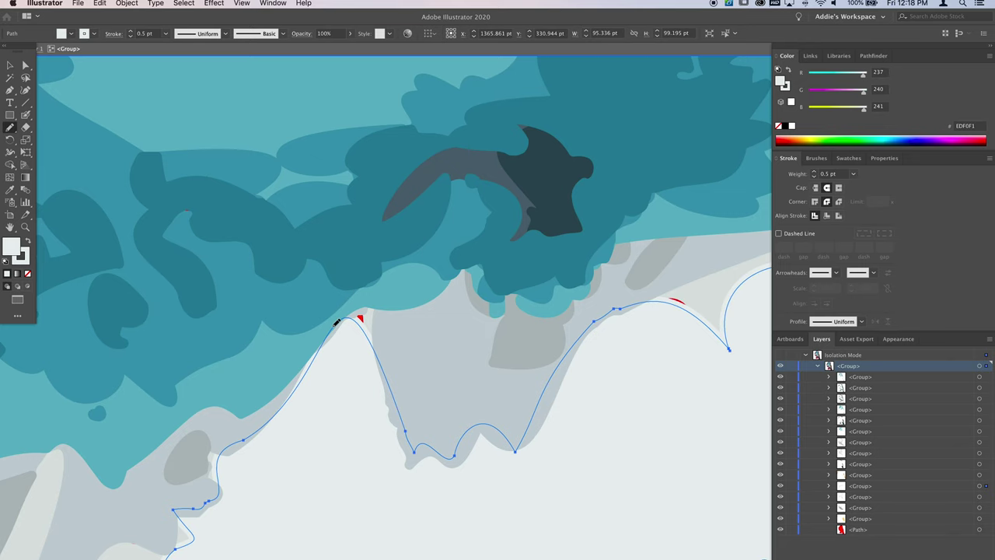
mouse_move(355, 304)
mouse_down()
mouse_move(378, 308)
mouse_move(387, 366)
mouse_up()
drag(386, 370, 386, 371)
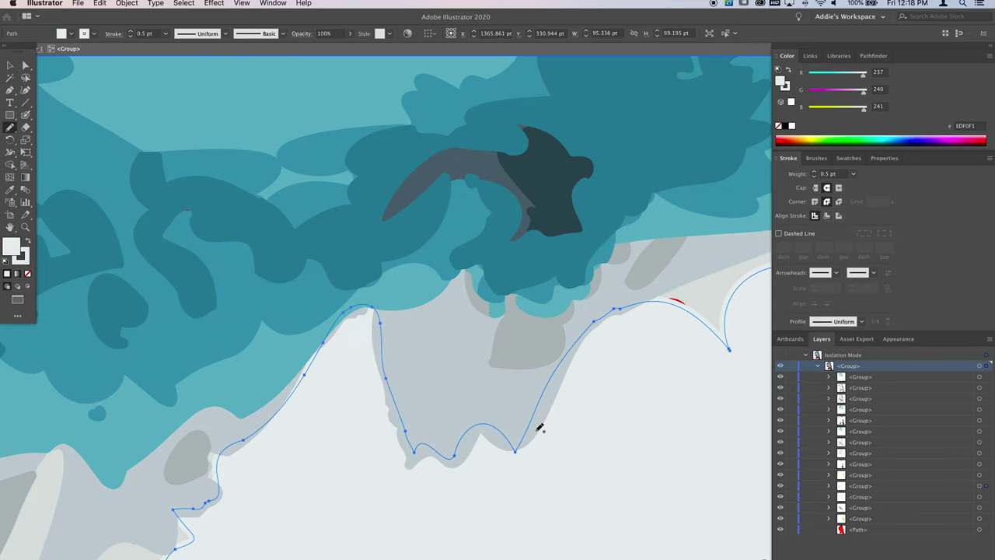
mouse_move(615, 306)
mouse_down()
mouse_move(656, 290)
mouse_move(728, 317)
mouse_up()
Select the light teal shape beside the small red gap below the dark stripe leading to the beak.
scroll(726, 317, right, 10)
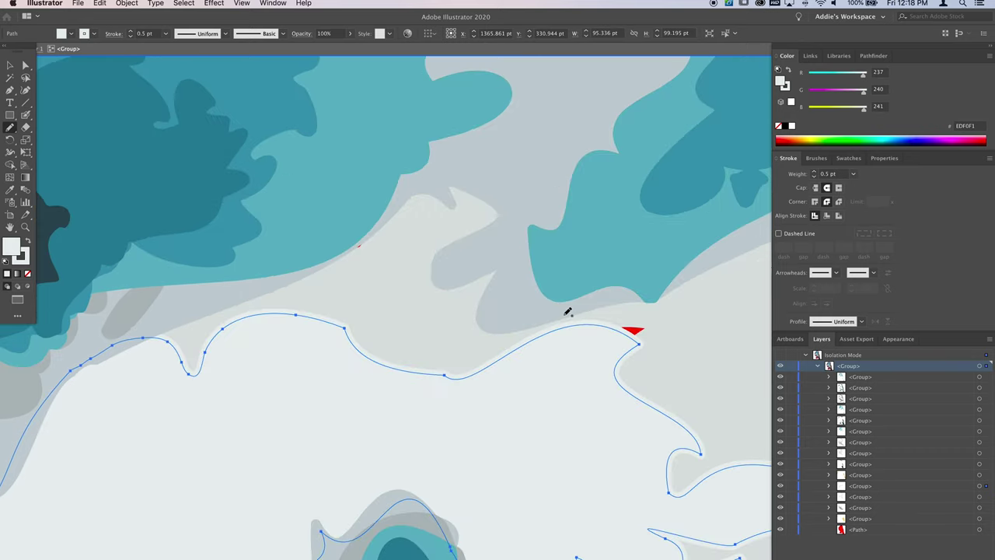
scroll(567, 320, up, 10)
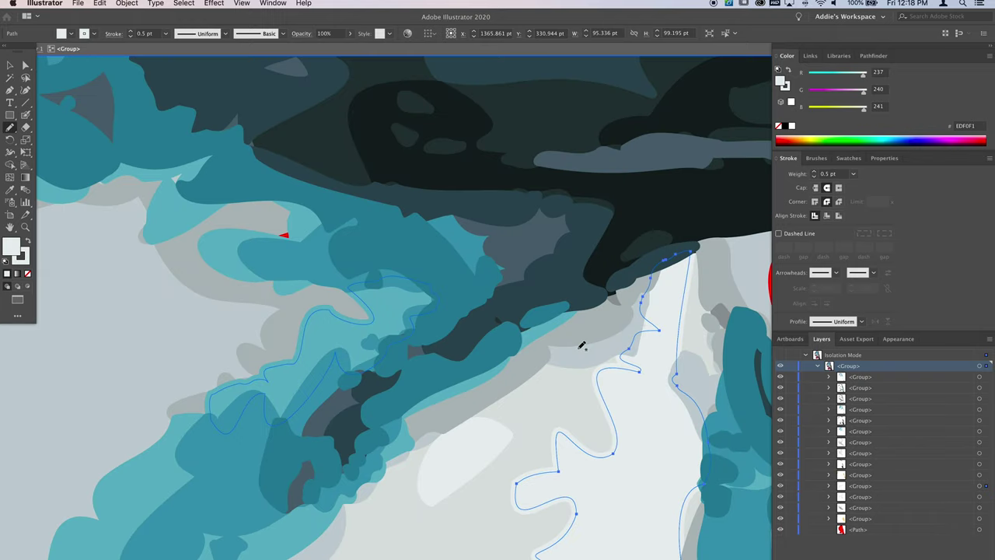
super+click(303, 228)
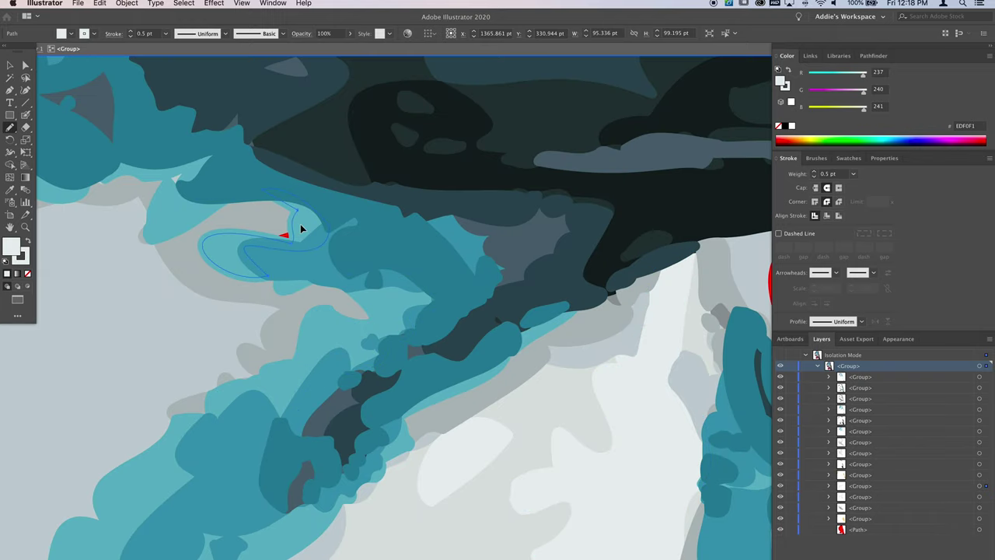
Select the black eye shape together with all the dark reflections and light highlights inside it.
scroll(302, 229, up, 6)
scroll(239, 230, up, 5)
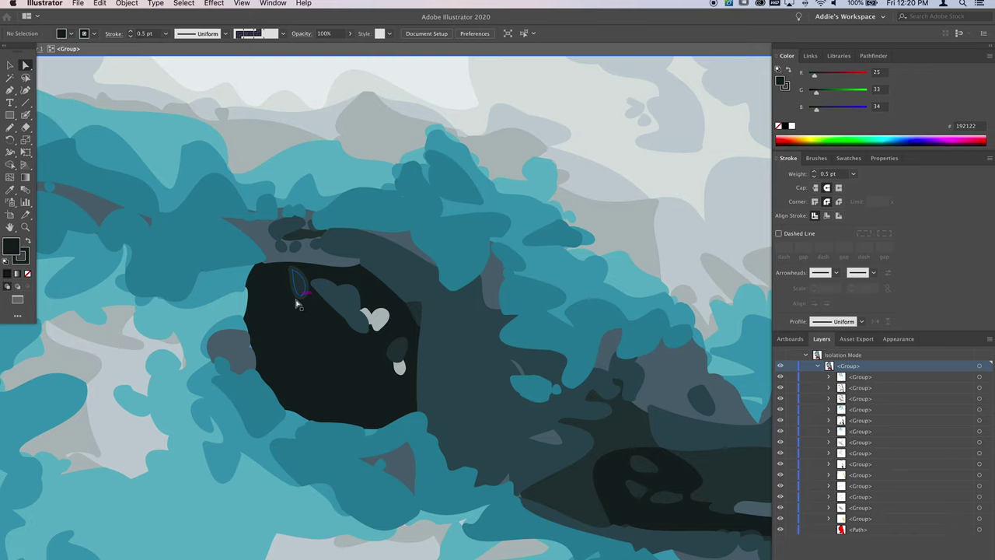
scroll(297, 303, up, 2)
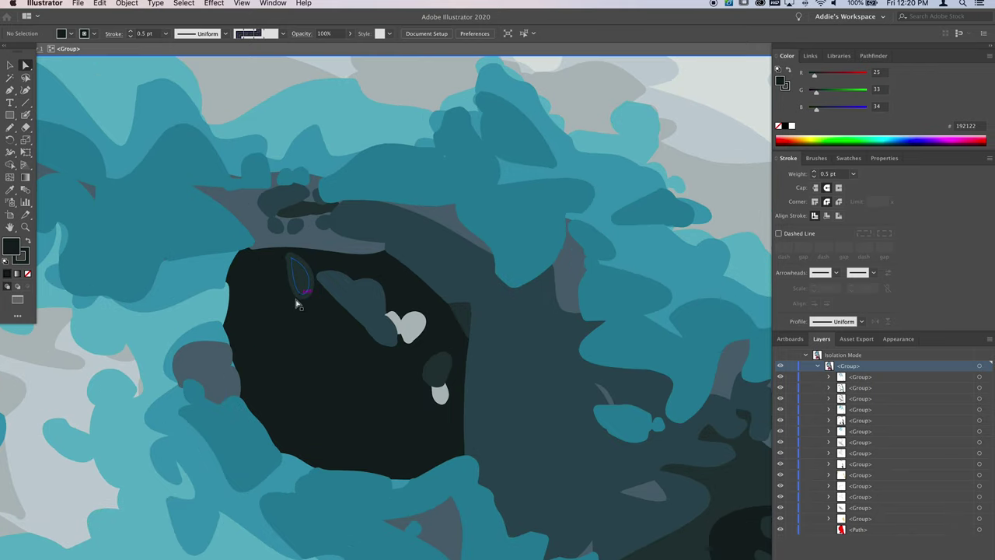
click(314, 374)
alt+scroll(397, 323, up, 3)
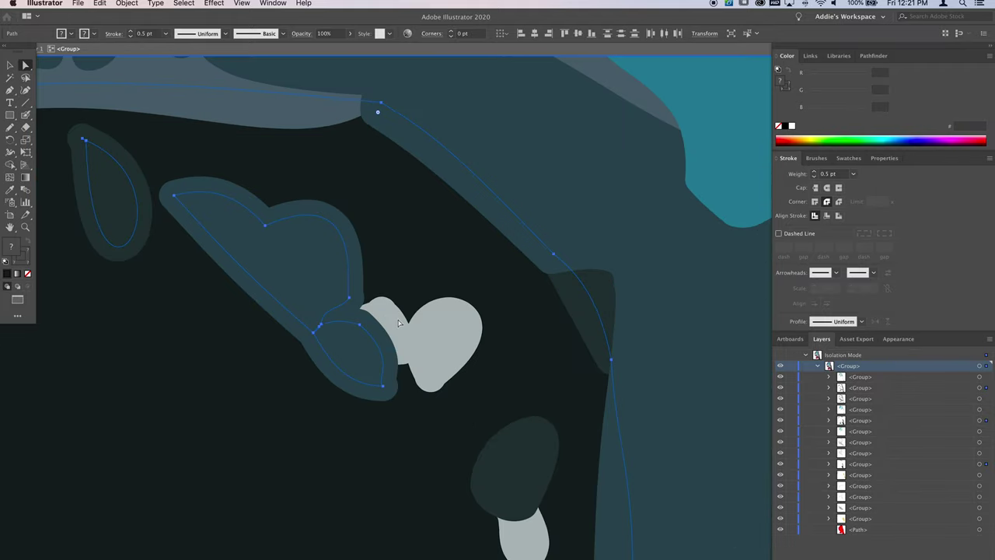
shift+click(390, 326)
shift+click(520, 474)
shift+click(525, 547)
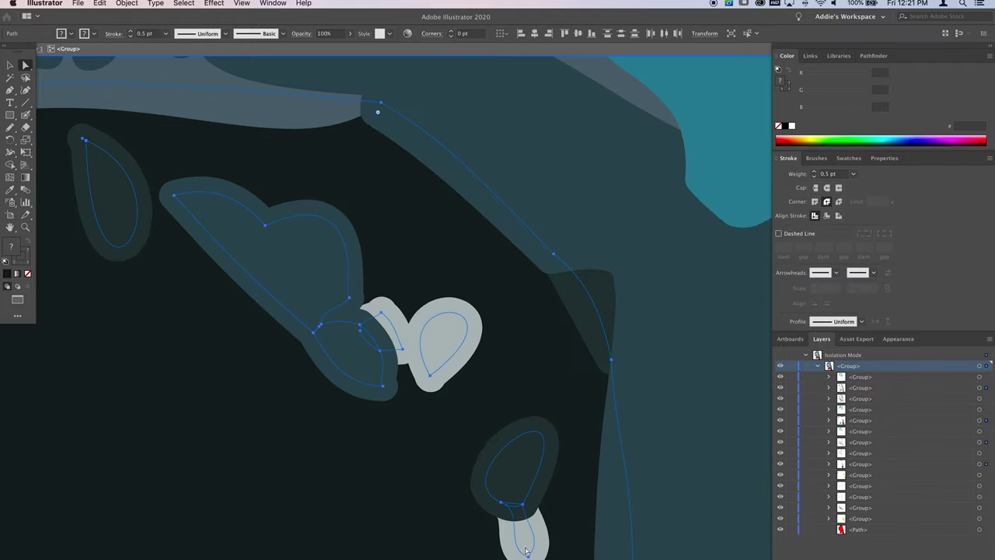
alt+scroll(377, 400, down, 4)
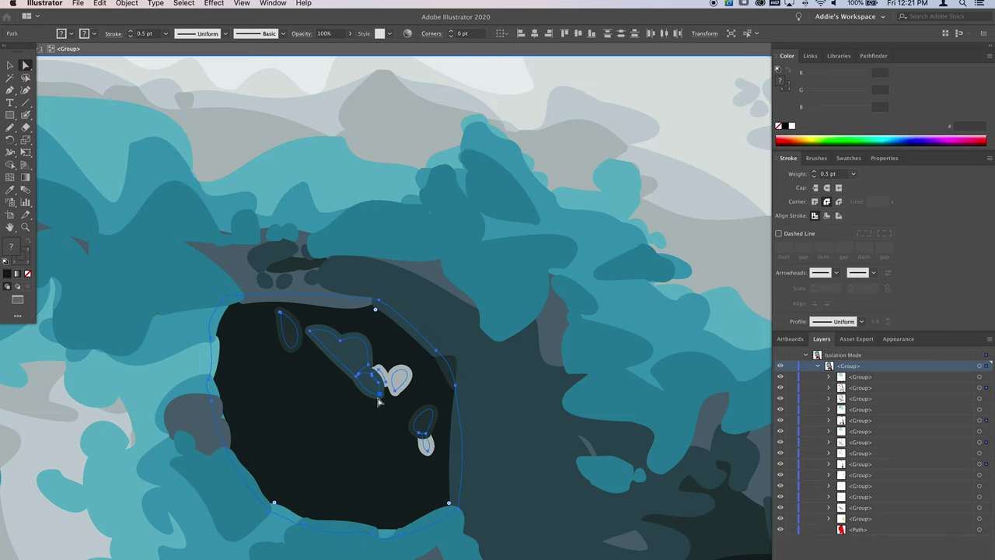
Cut the selected eye shapes and delete the gray fragments left underneath them.
key(super+x)
click(377, 350)
alt+scroll(378, 355, down, 3)
alt+scroll(377, 422, up, 4)
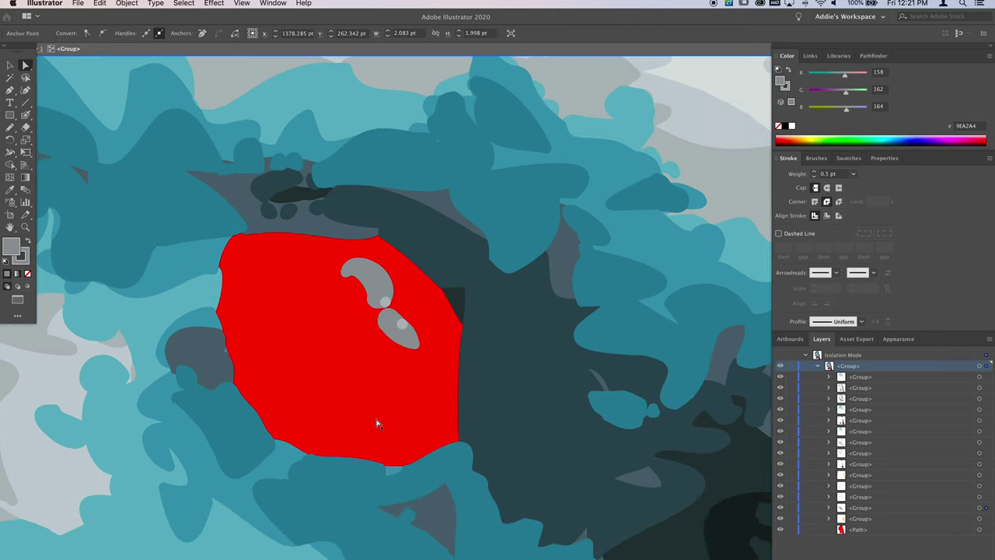
key(Delete)
key(Delete)
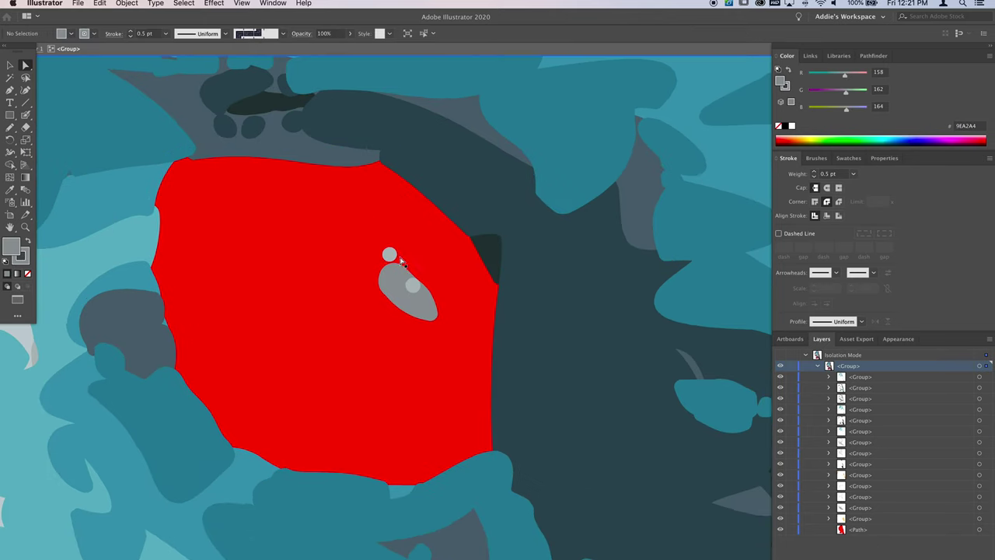
click(393, 256)
key(Delete)
Paste the eye shapes at the front, move them over the red eye opening, and group them.
scroll(500, 363, down, 5)
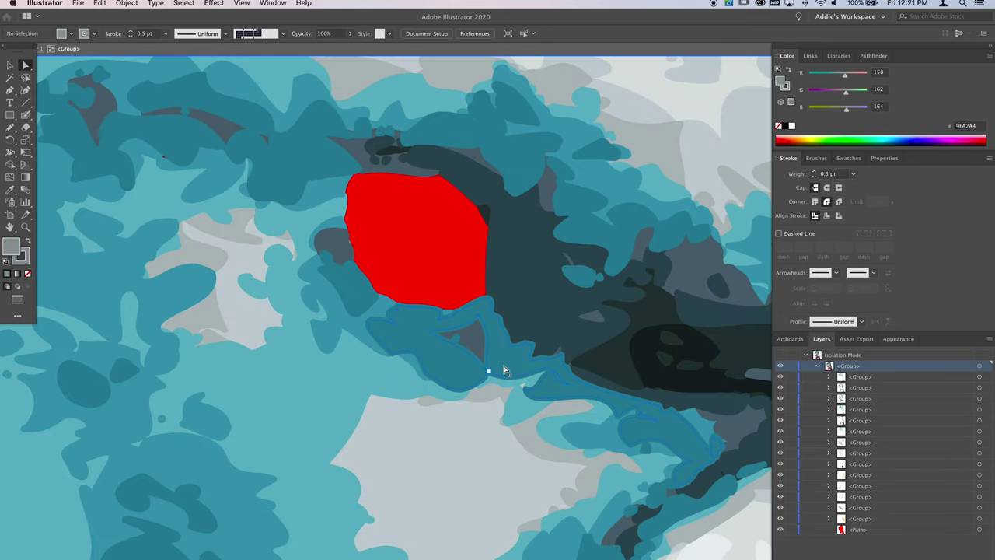
key(super+z)
key(super+z)
key(super+z)
key(super+z)
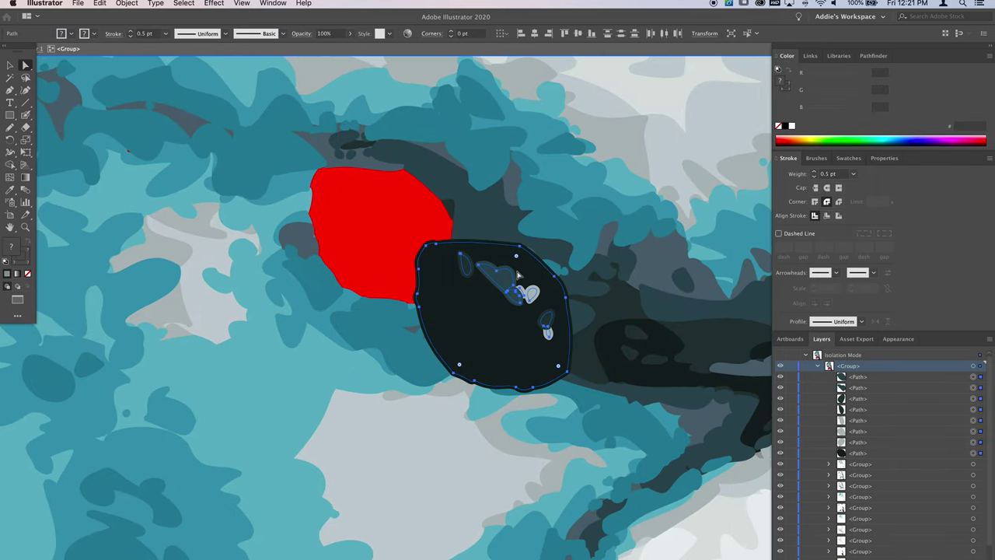
drag(491, 314, 382, 241)
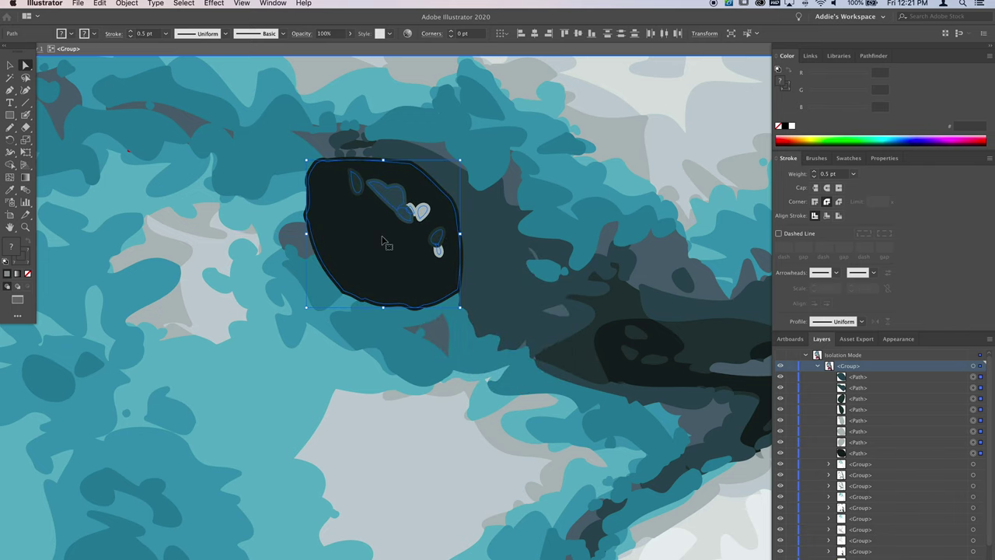
key(super+g)
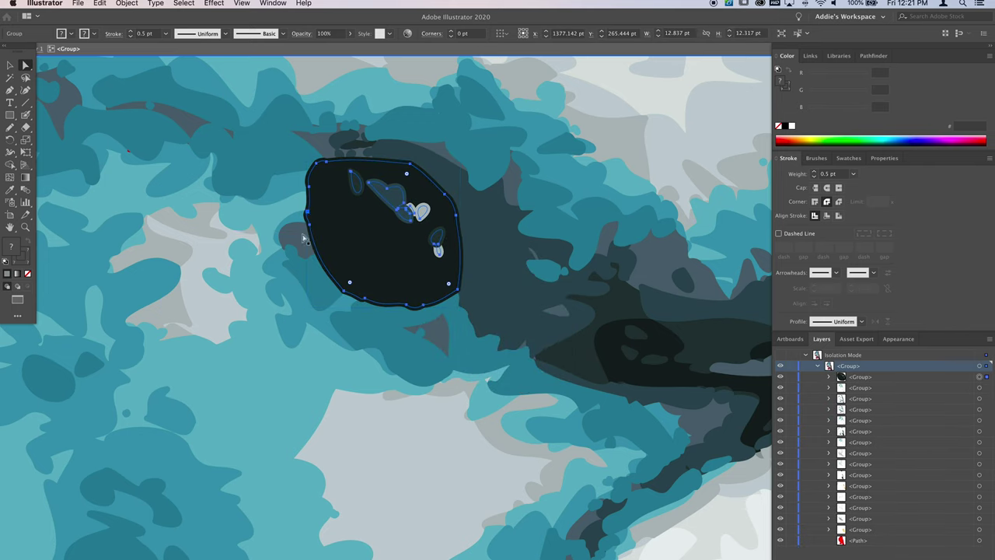
Even out the bumps all around the black eye shape's outline with the Smooth tool.
scroll(392, 221, up, 5)
scroll(392, 221, up, 2)
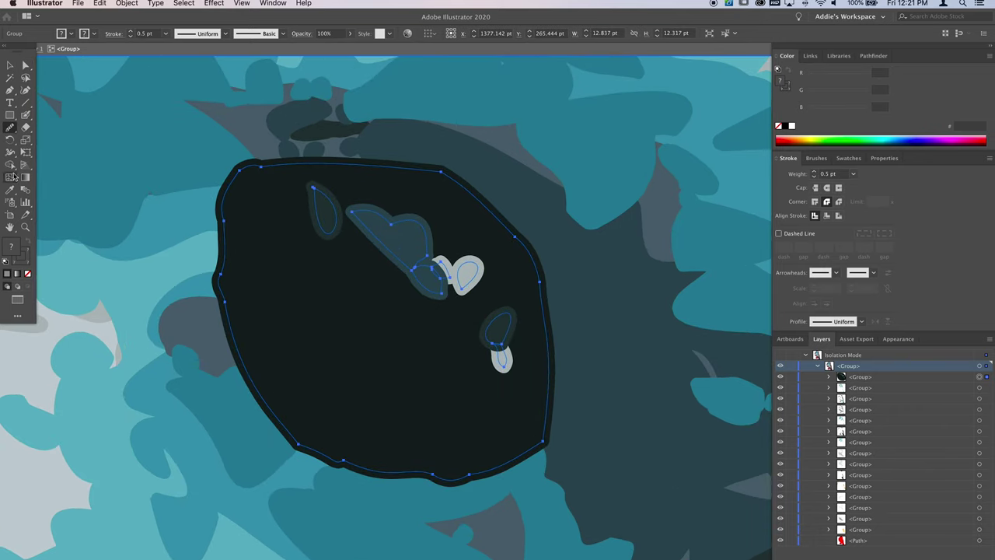
click(13, 128)
drag(367, 466, 294, 437)
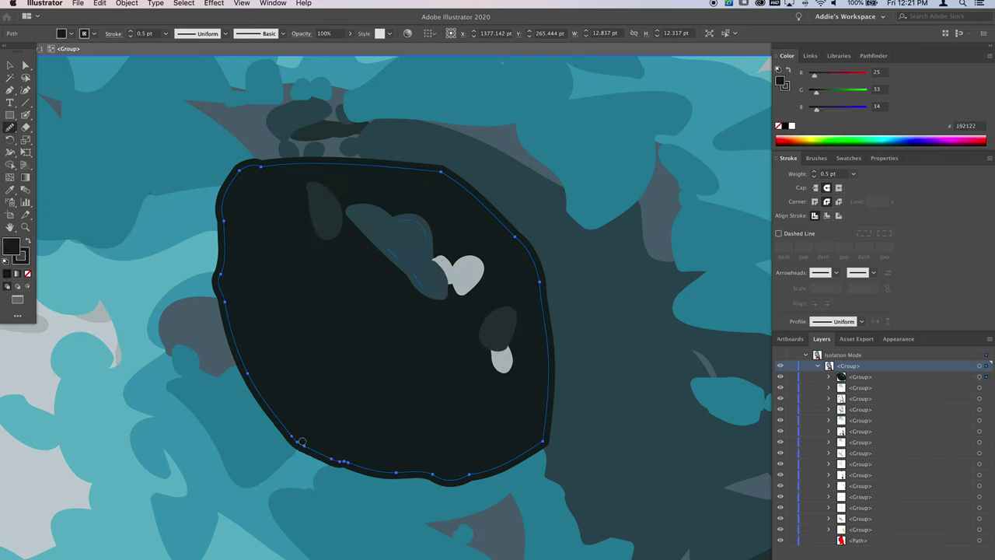
mouse_move(367, 470)
mouse_down()
mouse_move(229, 312)
mouse_move(225, 212)
mouse_up()
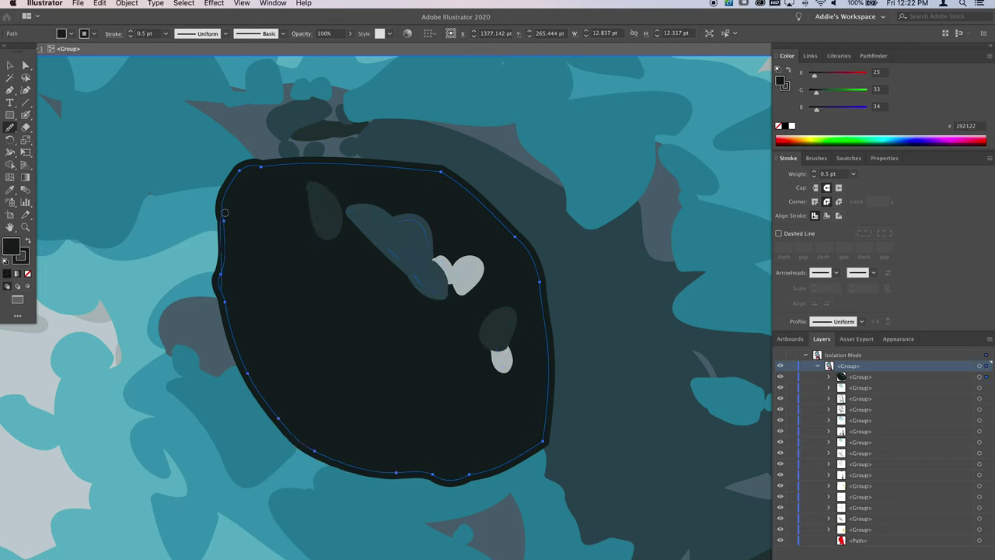
drag(228, 309, 221, 201)
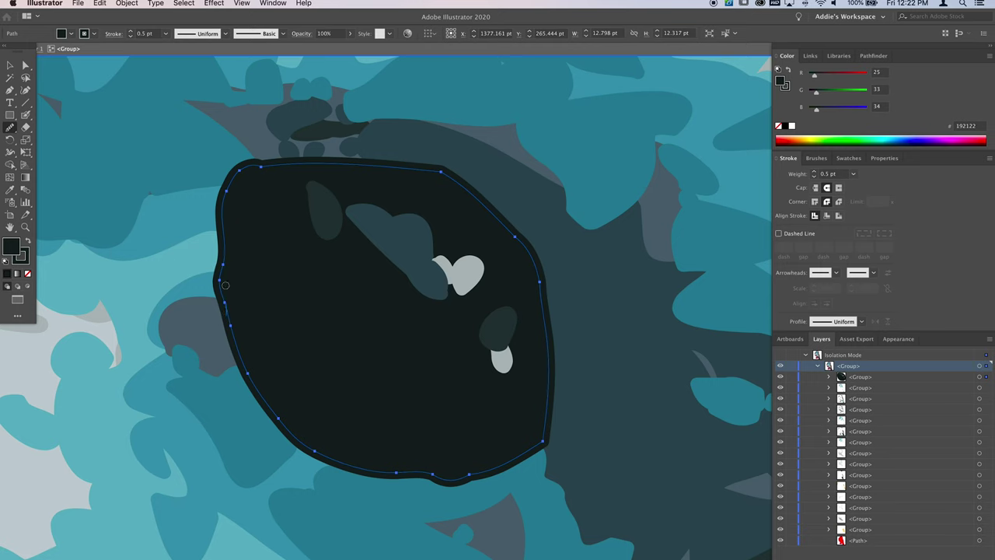
mouse_move(225, 285)
mouse_down()
mouse_move(477, 478)
mouse_move(430, 479)
mouse_move(552, 453)
mouse_move(544, 332)
mouse_up()
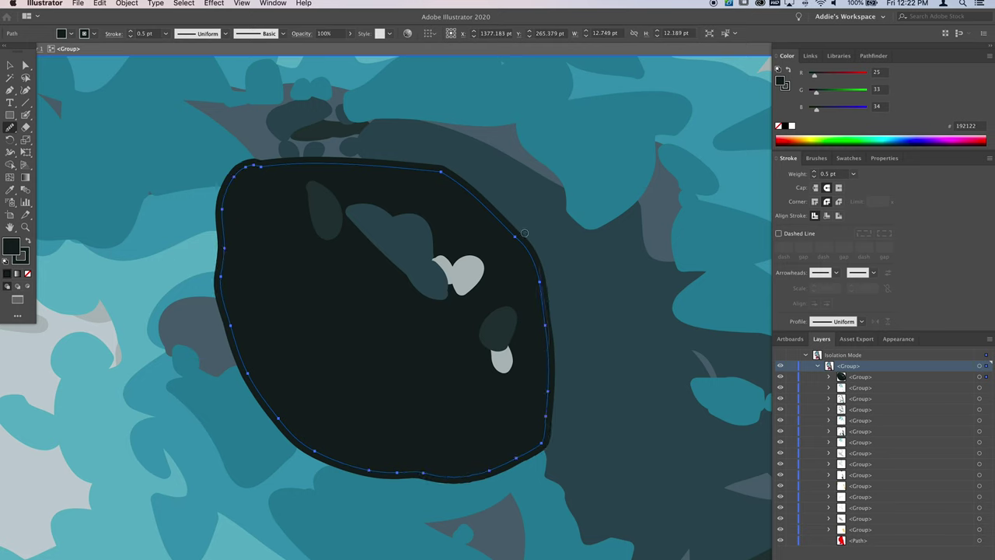
drag(525, 232, 542, 282)
mouse_move(447, 171)
mouse_down()
mouse_move(541, 277)
mouse_move(543, 309)
mouse_up()
drag(549, 397, 544, 253)
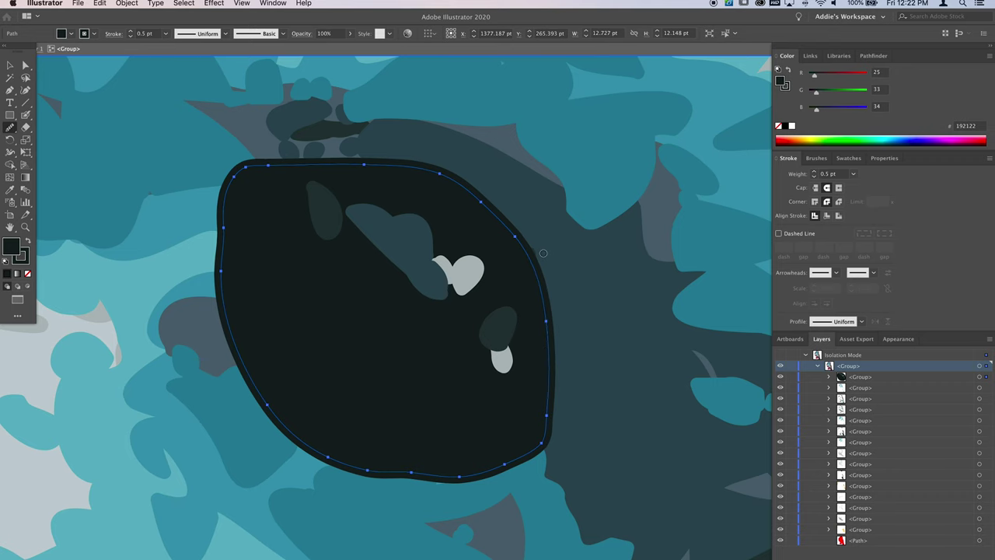
Extend the lower edge of the dark teal shape behind the eye with the Pencil tool to cover the small red gap.
scroll(544, 254, down, 5)
scroll(543, 253, down, 2)
key(a)
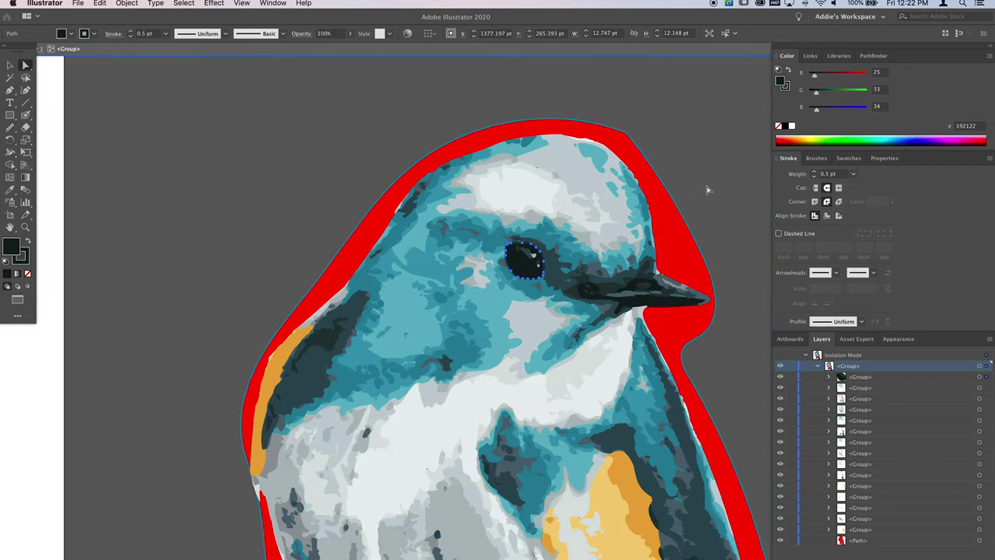
click(707, 188)
scroll(449, 339, up, 5)
scroll(449, 342, up, 5)
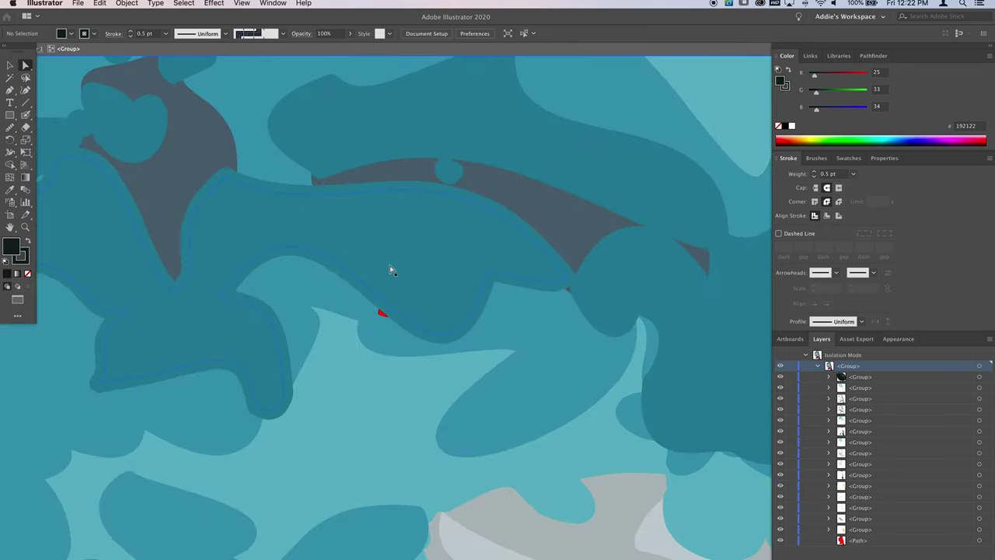
click(390, 272)
key(n)
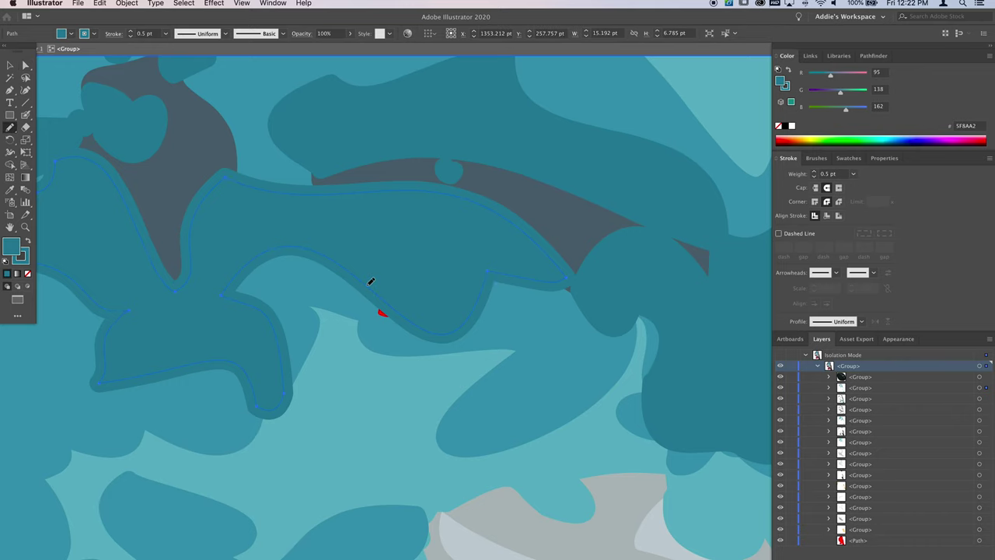
mouse_move(370, 298)
mouse_down()
mouse_move(391, 332)
mouse_move(420, 325)
mouse_up()
Select the pale gray E1E4E3 shape on the bird's head and redraw part of its edge with the Pencil tool.
scroll(421, 324, up, 10)
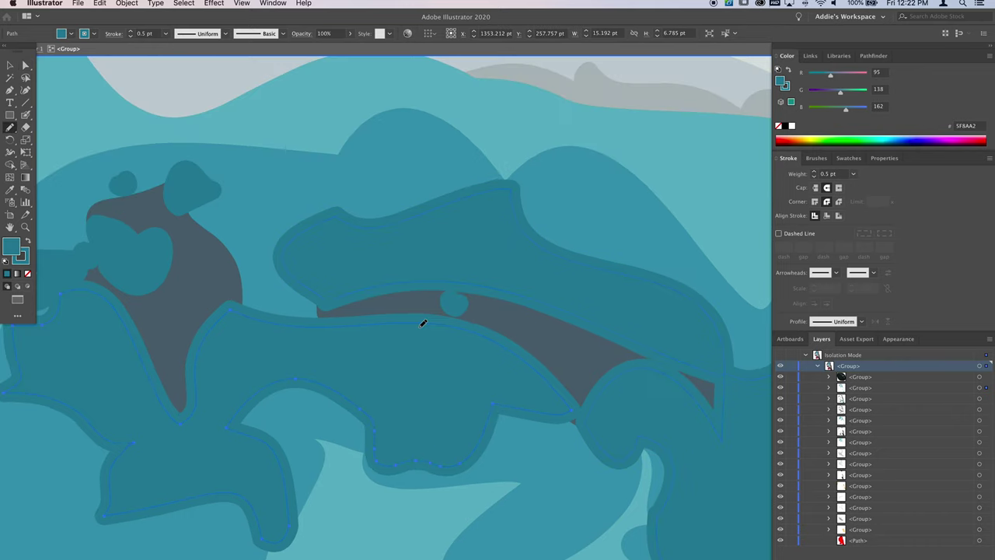
scroll(421, 324, right, 8)
scroll(421, 324, up, 6)
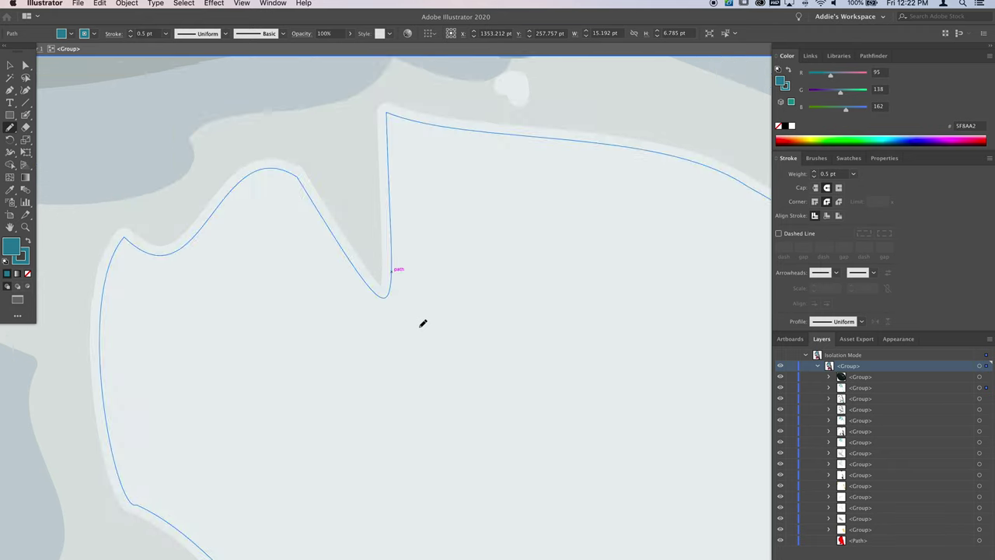
scroll(421, 324, right, 10)
scroll(421, 324, up, 3)
super+click(395, 255)
drag(391, 233, 475, 241)
Select the gray BCC2C3 belly shape and redraw its edge with the Pencil tool to cover the red gap beside the yellow flank.
scroll(475, 240, down, 8)
scroll(479, 239, down, 3)
scroll(479, 239, right, 3)
scroll(479, 239, up, 10)
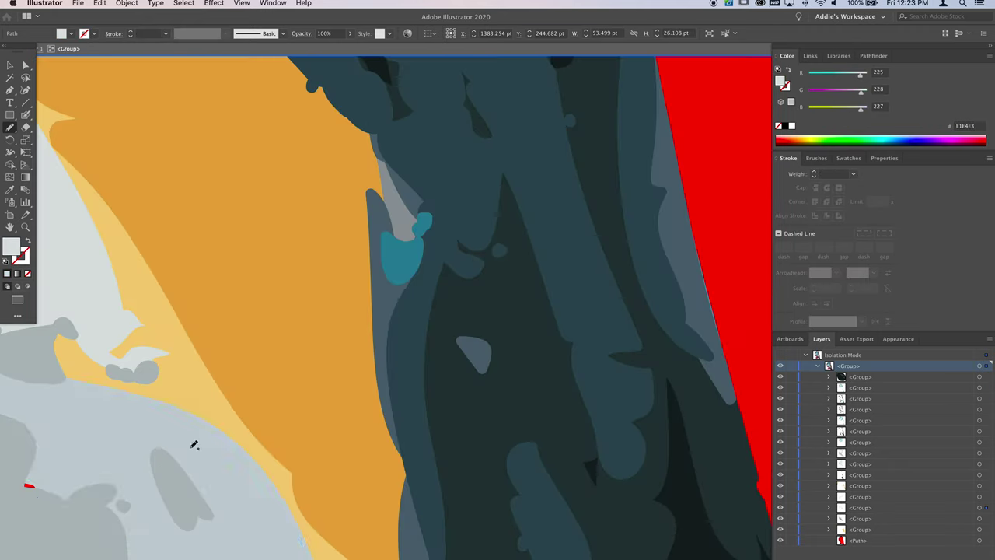
super+click(27, 482)
scroll(84, 468, left, 4)
super+click(84, 469)
drag(160, 461, 179, 491)
Select the pale blue-gray breast shape and redraw its outer edge with the Pencil tool to cover the small red gap.
scroll(180, 489, down, 8)
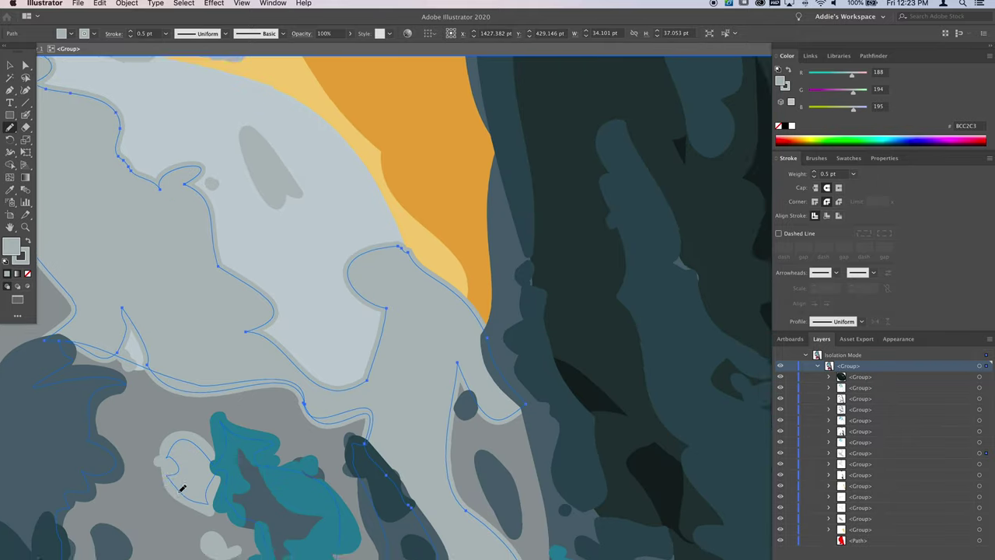
scroll(181, 488, right, 8)
scroll(480, 471, down, 7)
scroll(480, 471, left, 5)
scroll(403, 525, down, 2)
click(373, 396)
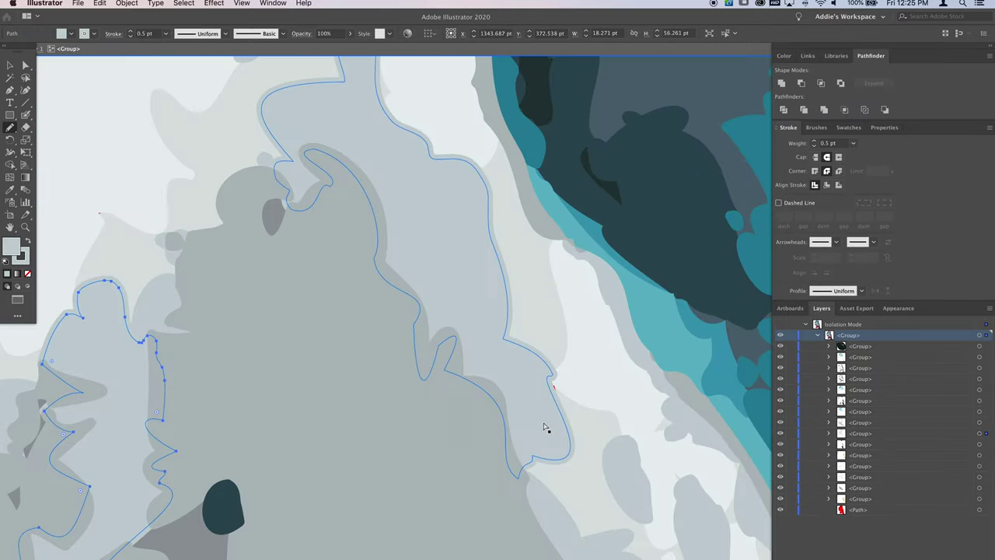
super+click(544, 427)
mouse_move(543, 358)
mouse_down()
mouse_move(573, 377)
mouse_move(569, 446)
mouse_up()
scroll(570, 445, down, 7)
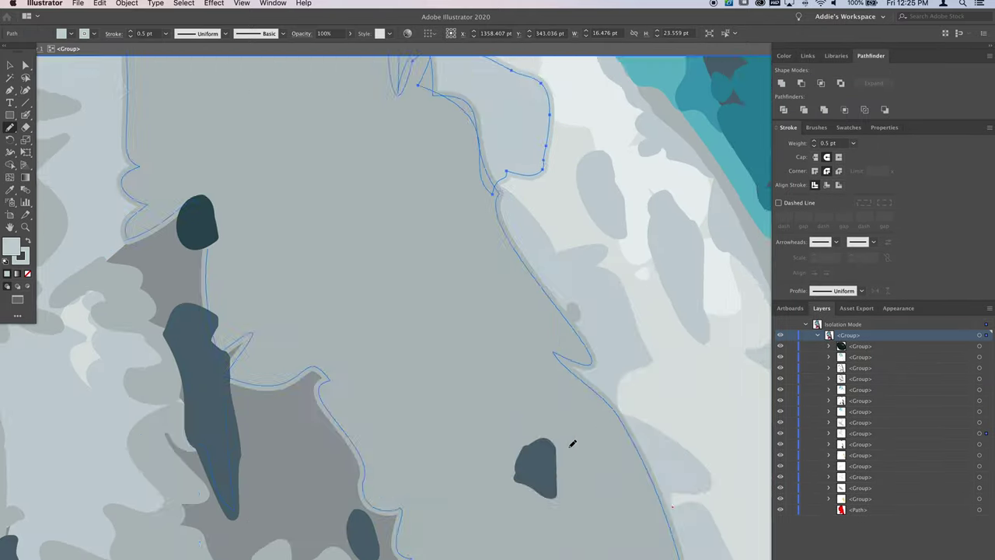
Select the gray belly shape around the narrow white feather and redraw its edge with the Pencil tool.
scroll(571, 445, left, 7)
scroll(565, 446, down, 2)
super+click(257, 432)
drag(257, 433, 265, 441)
scroll(265, 442, down, 5)
scroll(266, 441, right, 12)
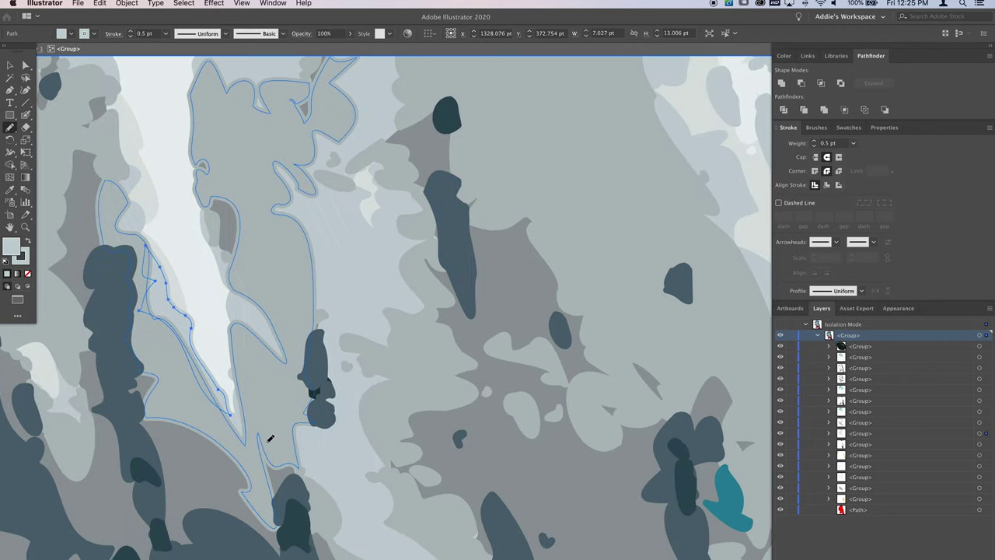
Select the near-white feather shapes beside the yellow flank and redraw their edges with the Pencil tool to cover the red slivers.
super+click(581, 424)
scroll(645, 467, down, 5)
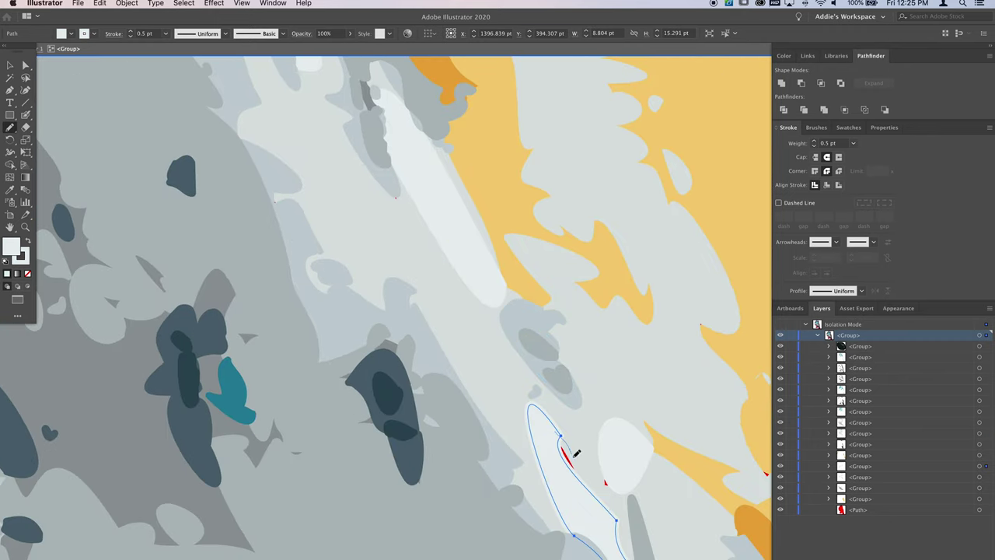
click(605, 457)
drag(635, 483, 544, 320)
Select the large pale gray shape next to the yellow flank and redraw its edges with the Pencil tool over the remaining red gaps.
super+click(653, 290)
drag(664, 290, 707, 312)
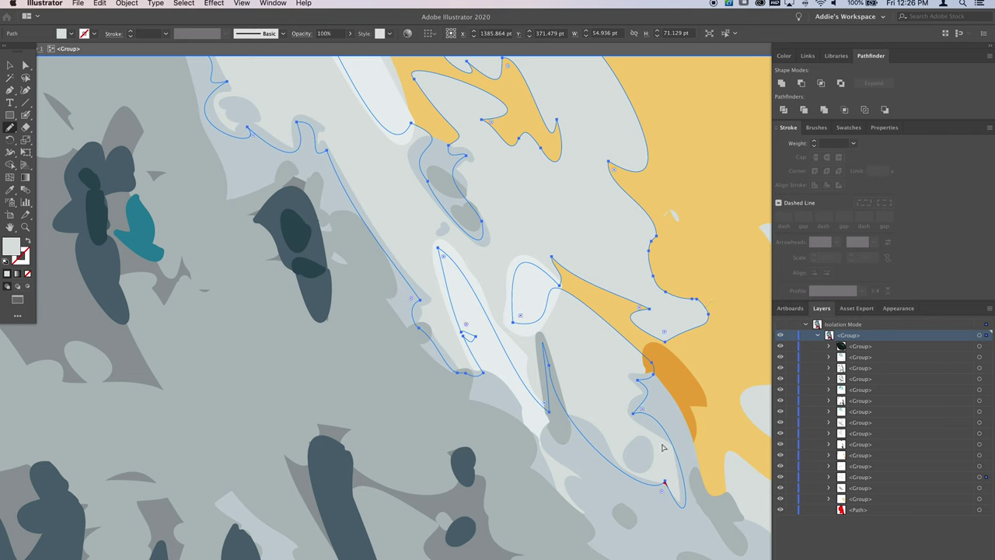
drag(652, 485, 684, 502)
Try to redraw the edge of another shape below the yellow flank with the Pencil tool, and undo the last edits.
scroll(684, 502, right, 6)
super+click(502, 488)
drag(451, 464, 498, 479)
scroll(480, 484, down, 2)
scroll(482, 483, up, 9)
key(super+z)
key(super+z)
key(super+z)
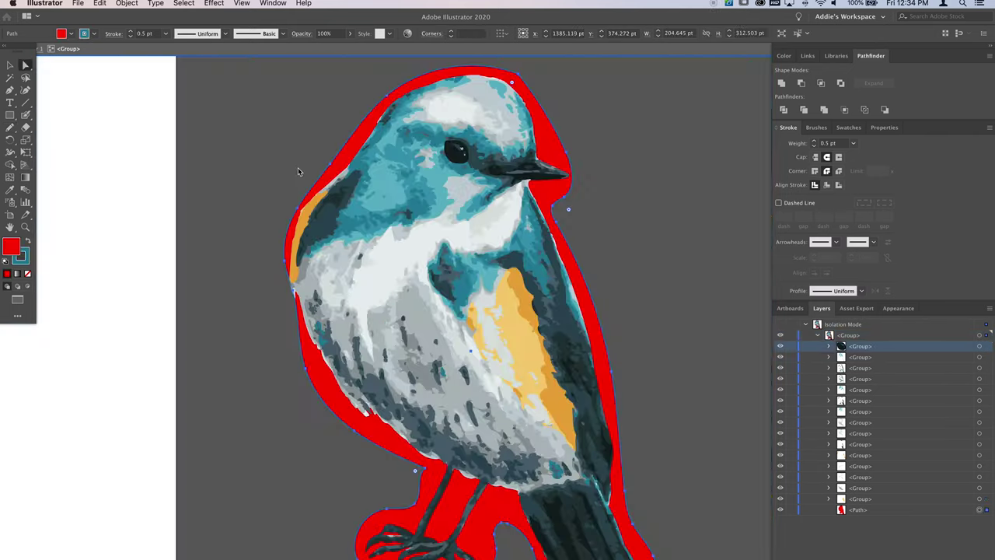
Delete the red backing shape behind the bird.
scroll(350, 226, down, 2)
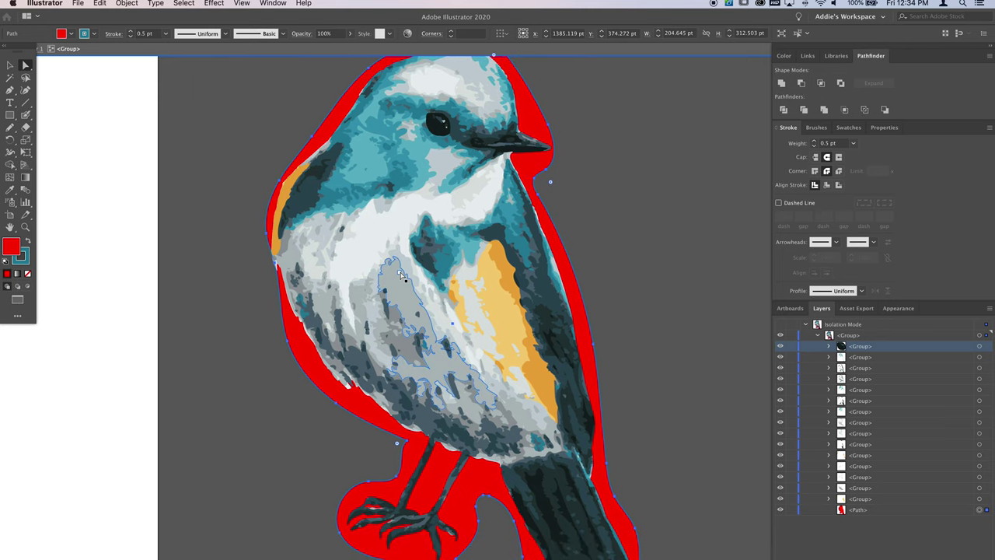
click(708, 204)
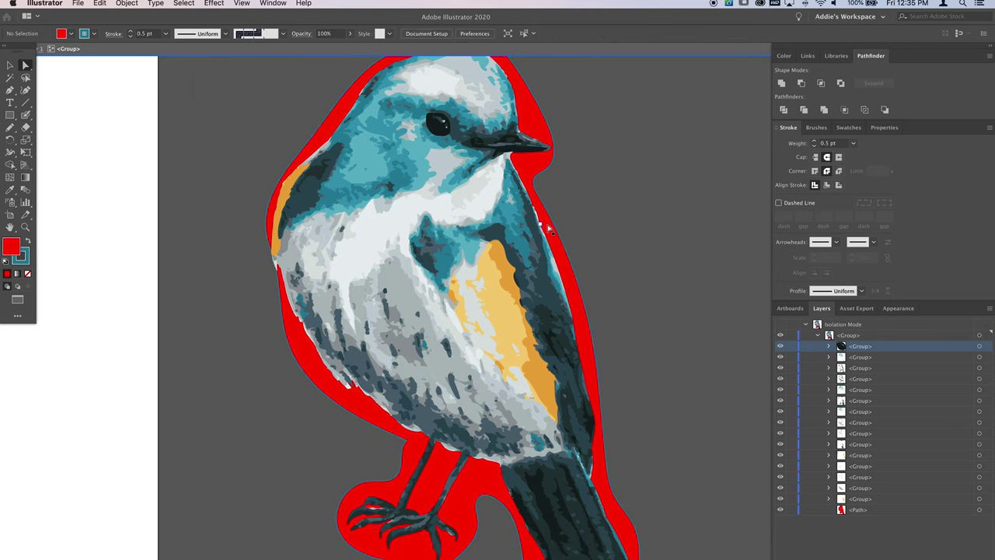
key(Delete)
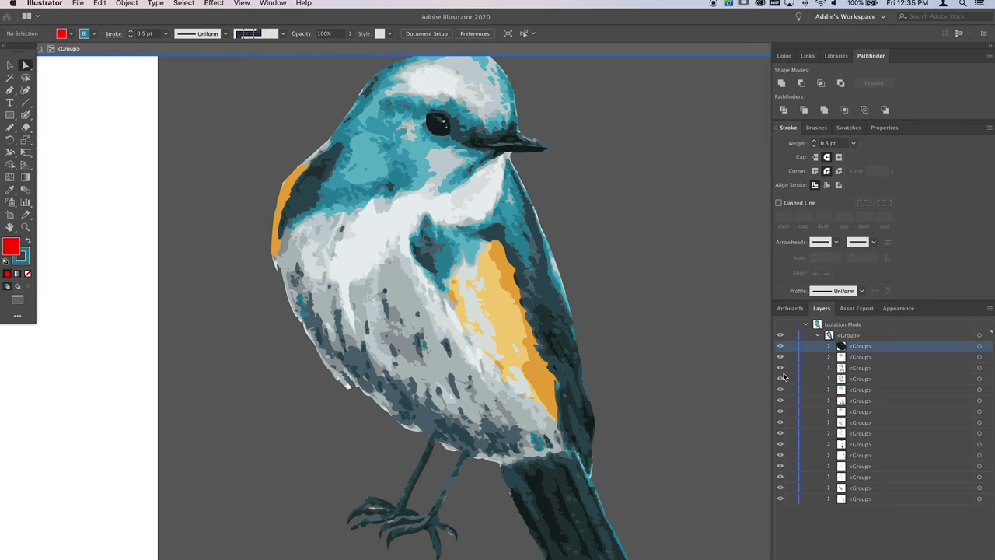
Turn the teal group and the dark teal group directly below the eye group into separate compound paths.
click(979, 345)
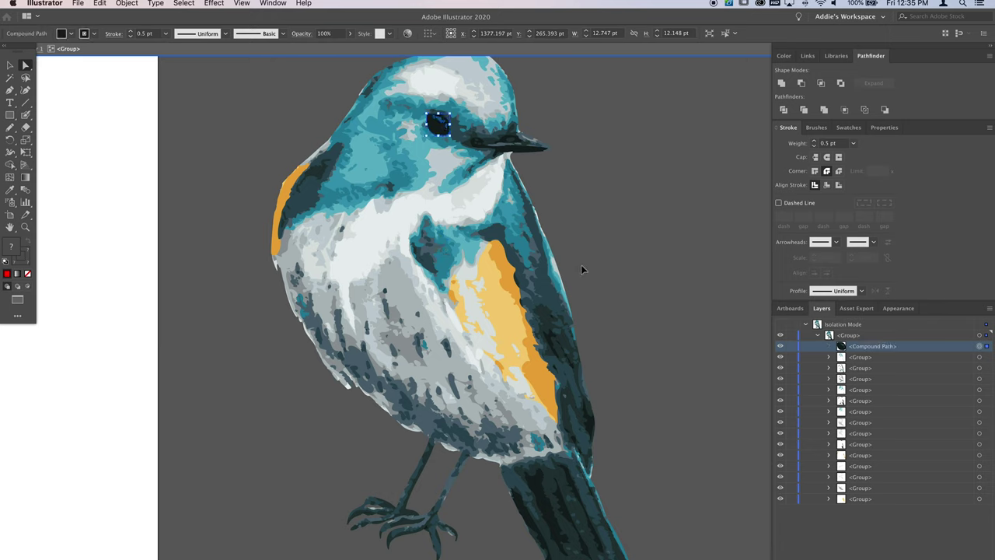
click(938, 358)
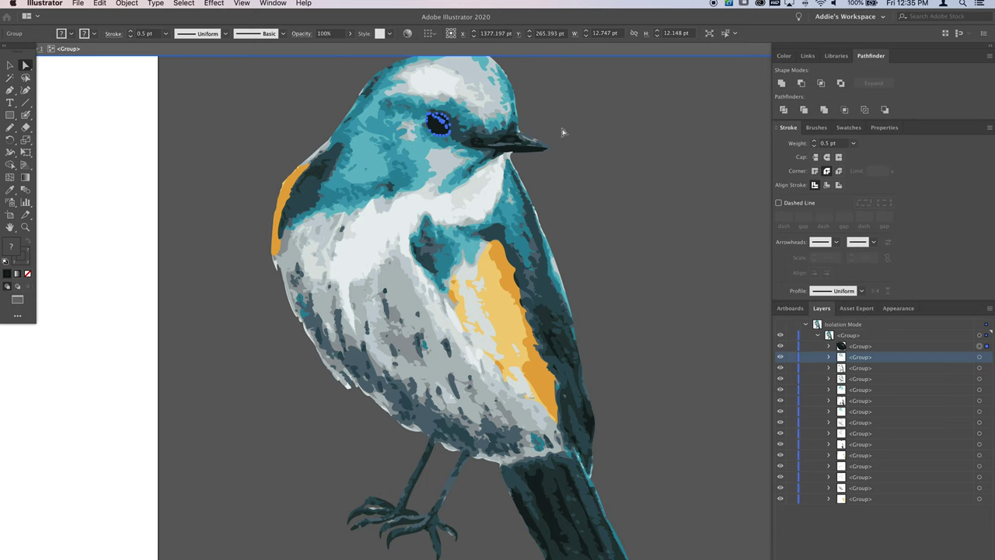
click(980, 356)
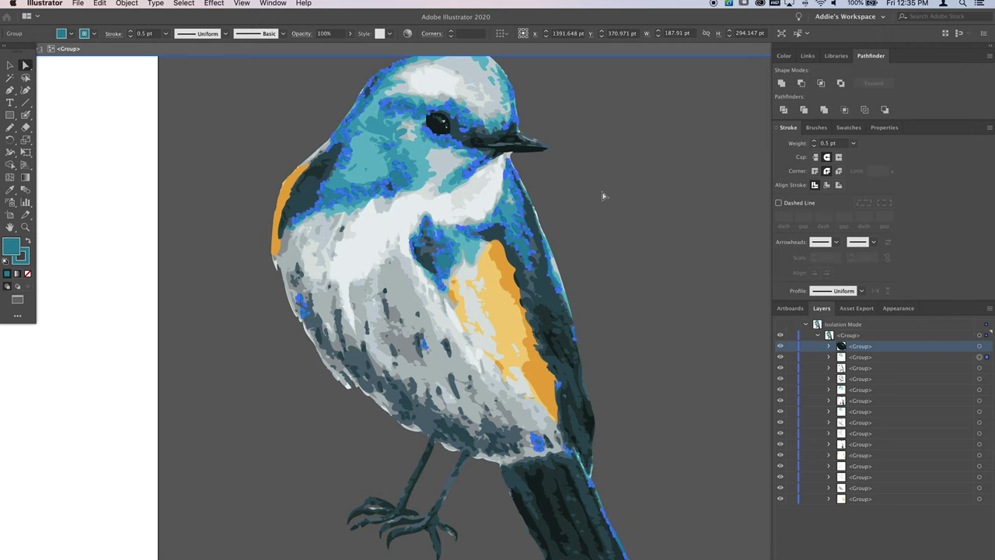
key(super)
key(super+8)
click(979, 368)
key(super+8)
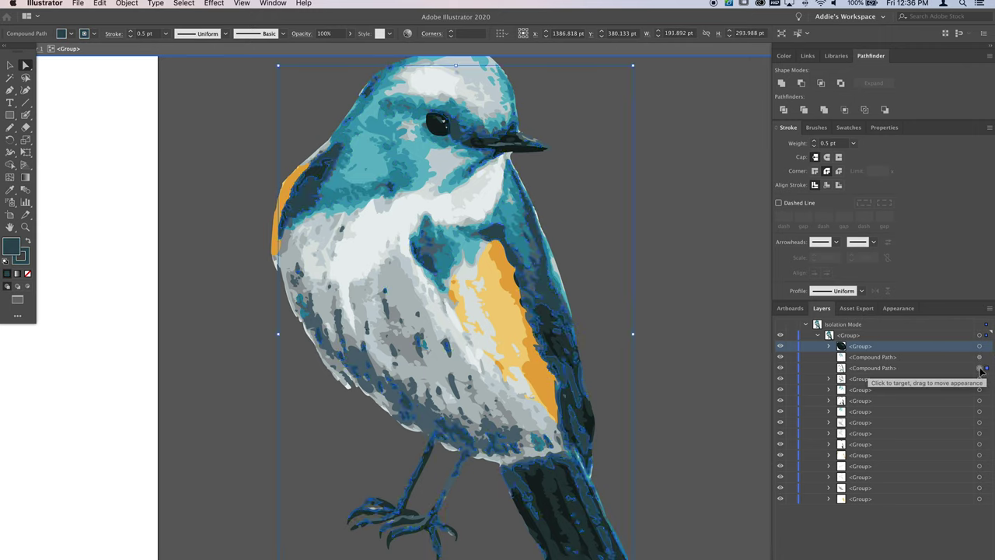
Make a separate compound path from each of the fourth, fifth and sixth color groups.
click(979, 379)
key(super+8)
click(979, 389)
key(super+8)
click(979, 400)
key(super+8)
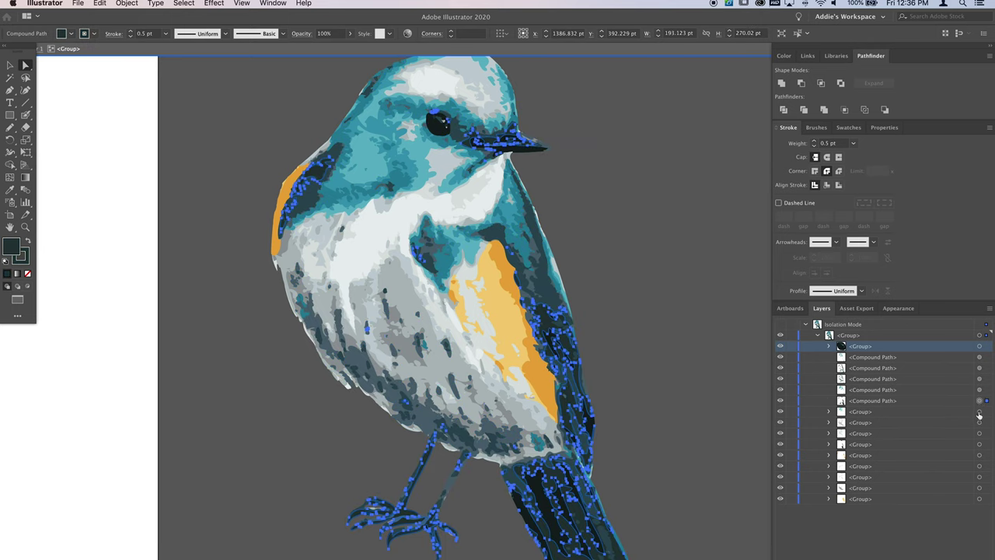
Make a separate compound path from each of the seventh to tenth color groups.
click(979, 411)
key(super+8)
click(979, 422)
key(super+8)
click(978, 433)
key(super+8)
click(979, 444)
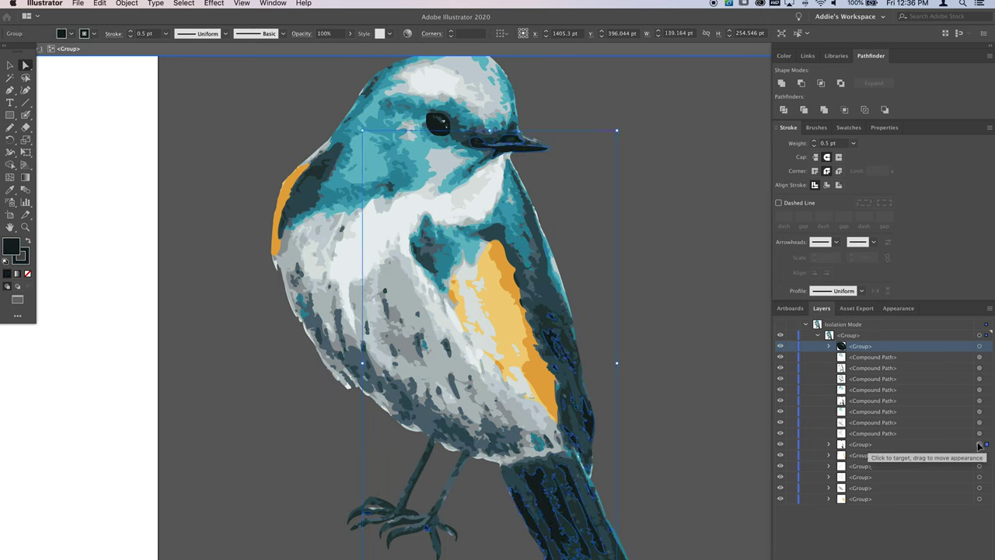
key(super+8)
Make separate compound paths from the remaining color groups, the eleventh down to the last one.
click(978, 455)
key(super+8)
click(979, 465)
click(979, 477)
click(979, 487)
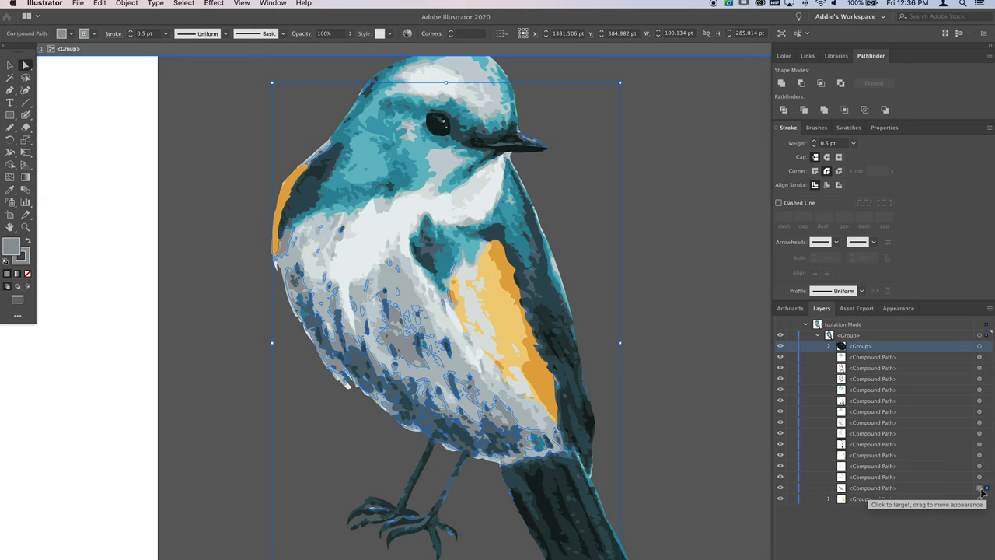
click(980, 499)
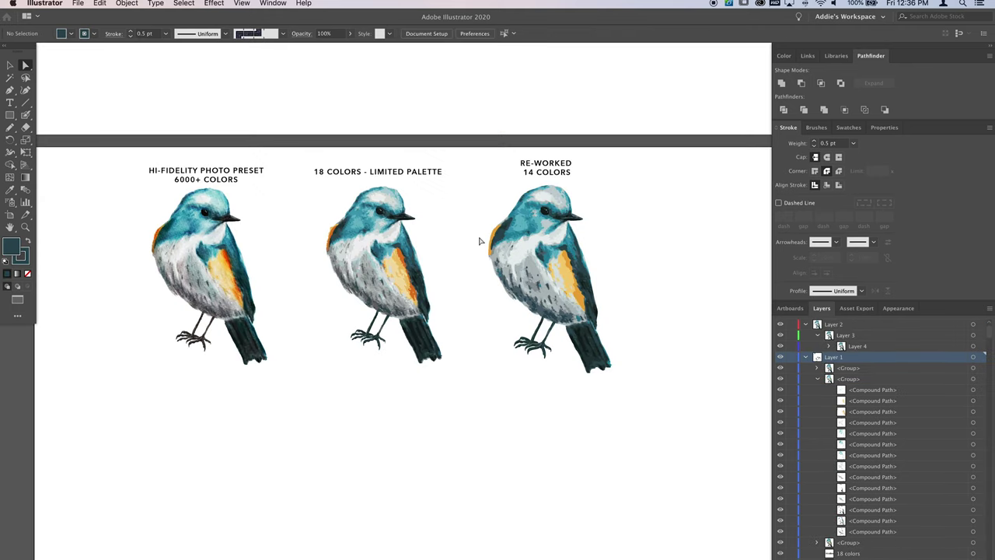
Compare the re-worked 14-color bird with the 18-color and 6000+ color versions, selecting it to inspect its paths.
scroll(579, 237, up, 3)
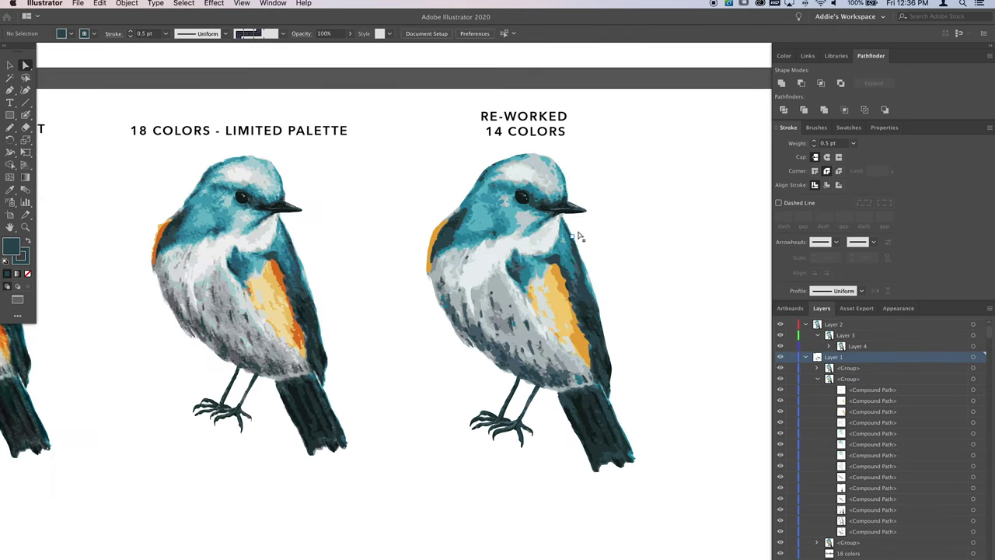
scroll(579, 236, down, 3)
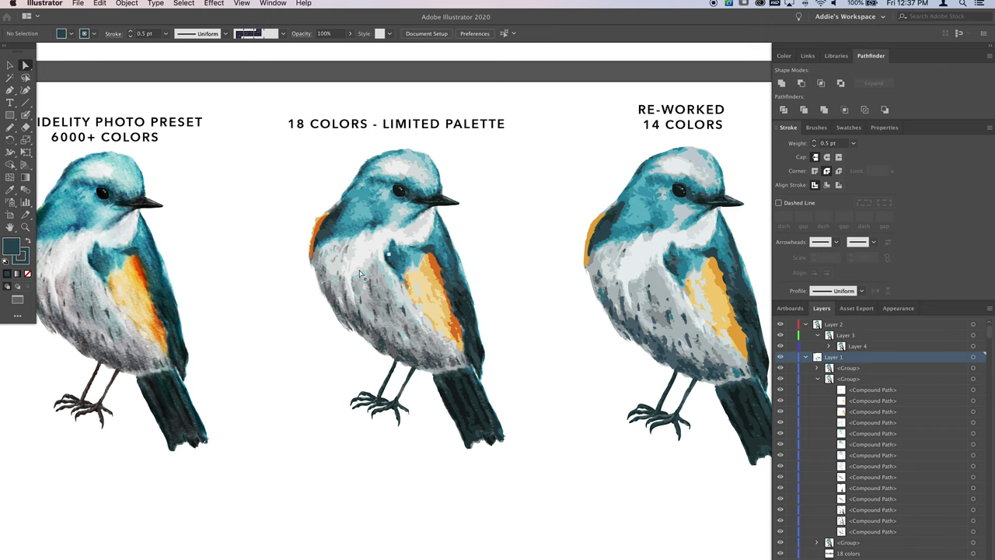
click(644, 293)
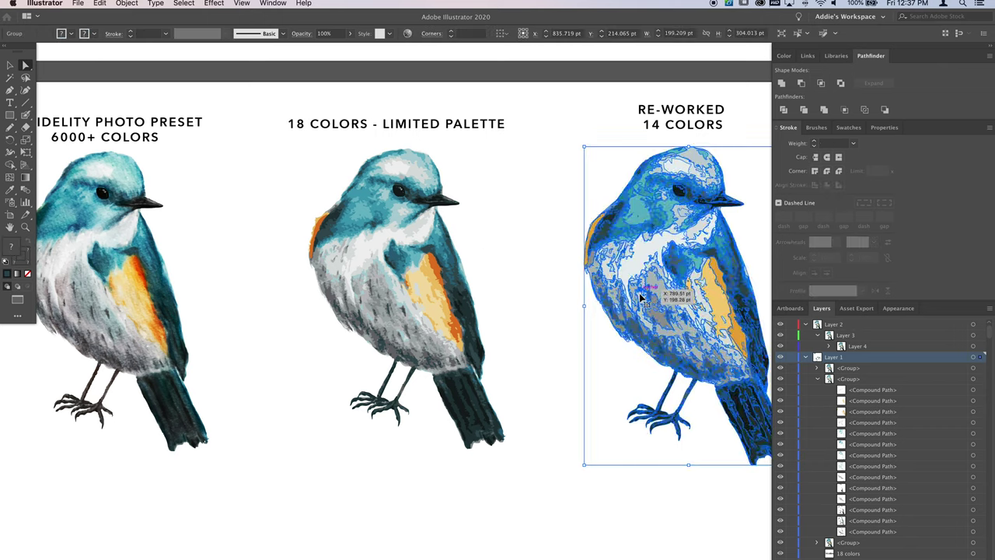
click(460, 285)
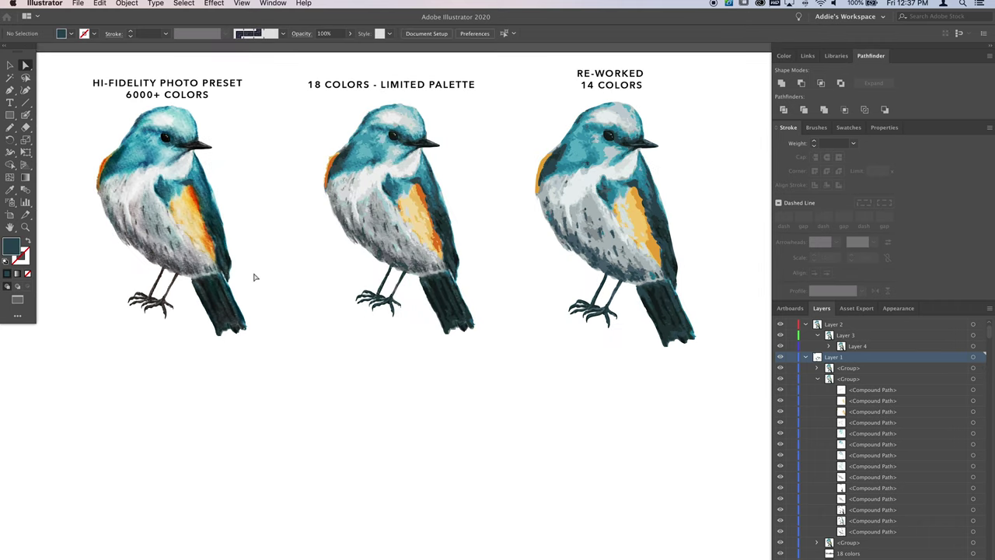